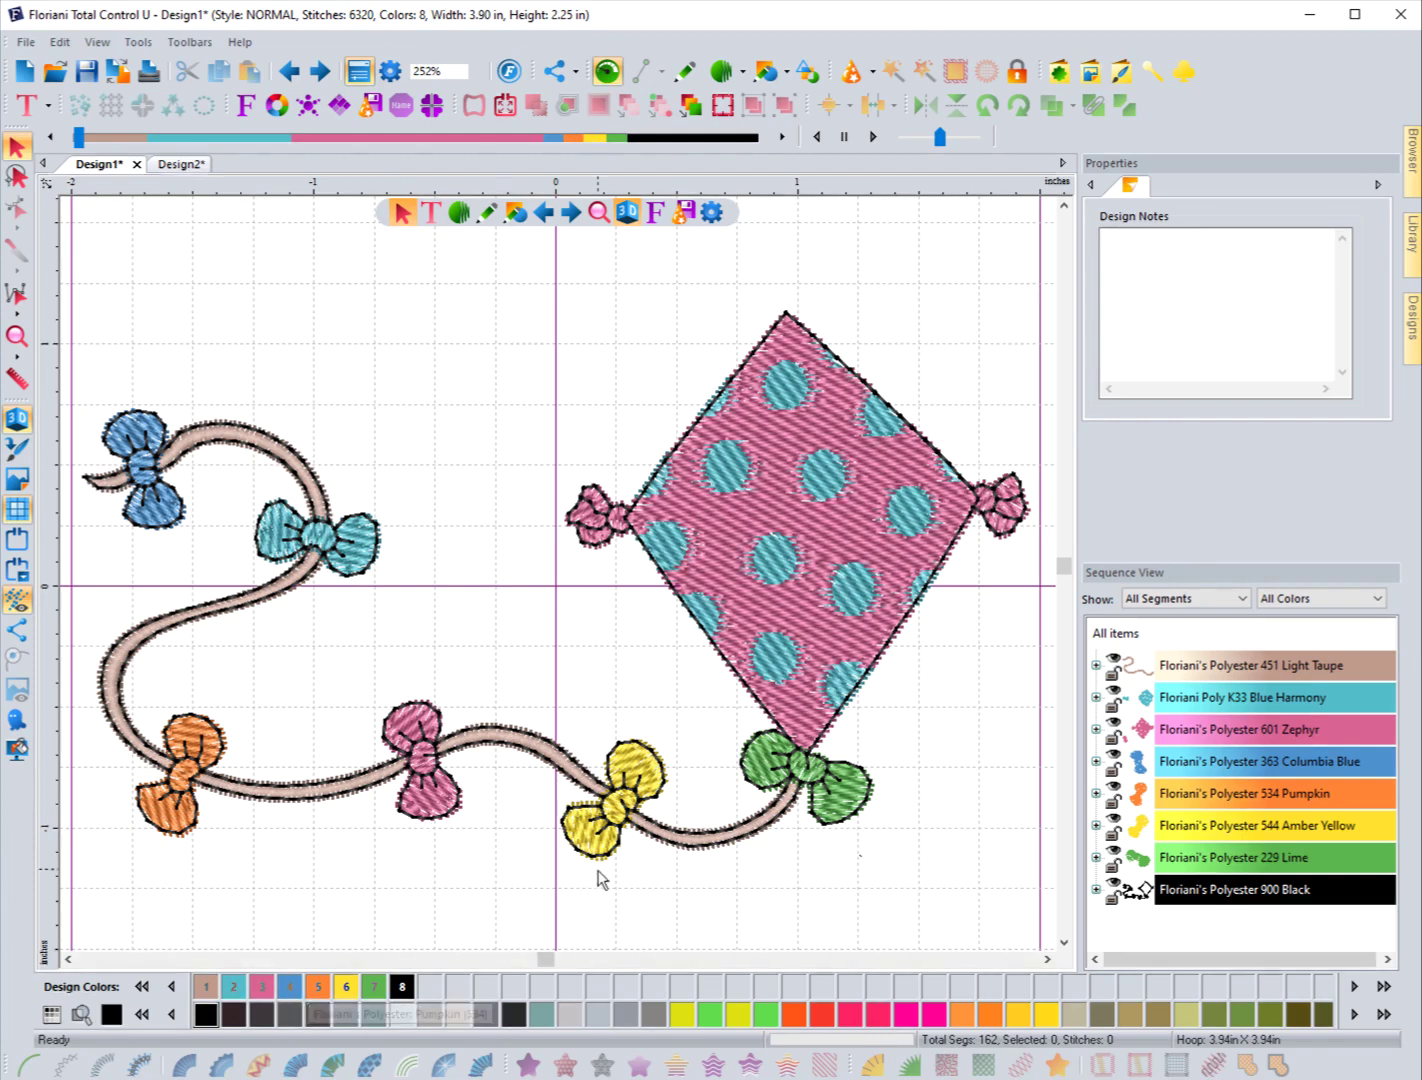
Try recolouring six tail runs near the blue bow Light Taupe, then undo and deselect
click(1096, 889)
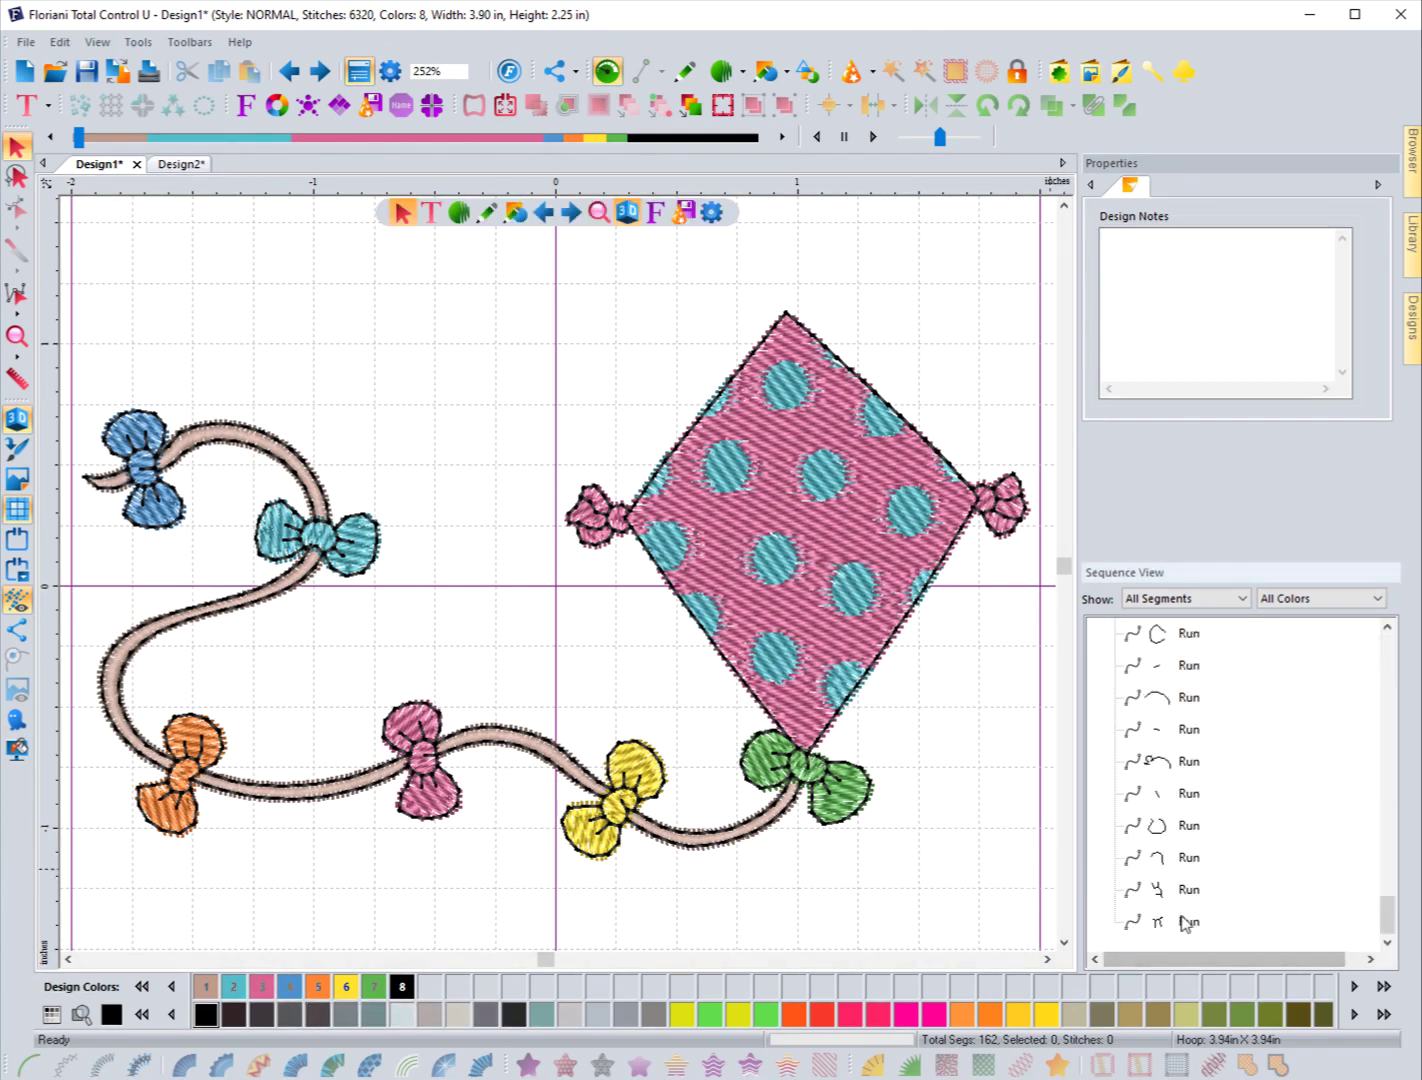
click(1186, 922)
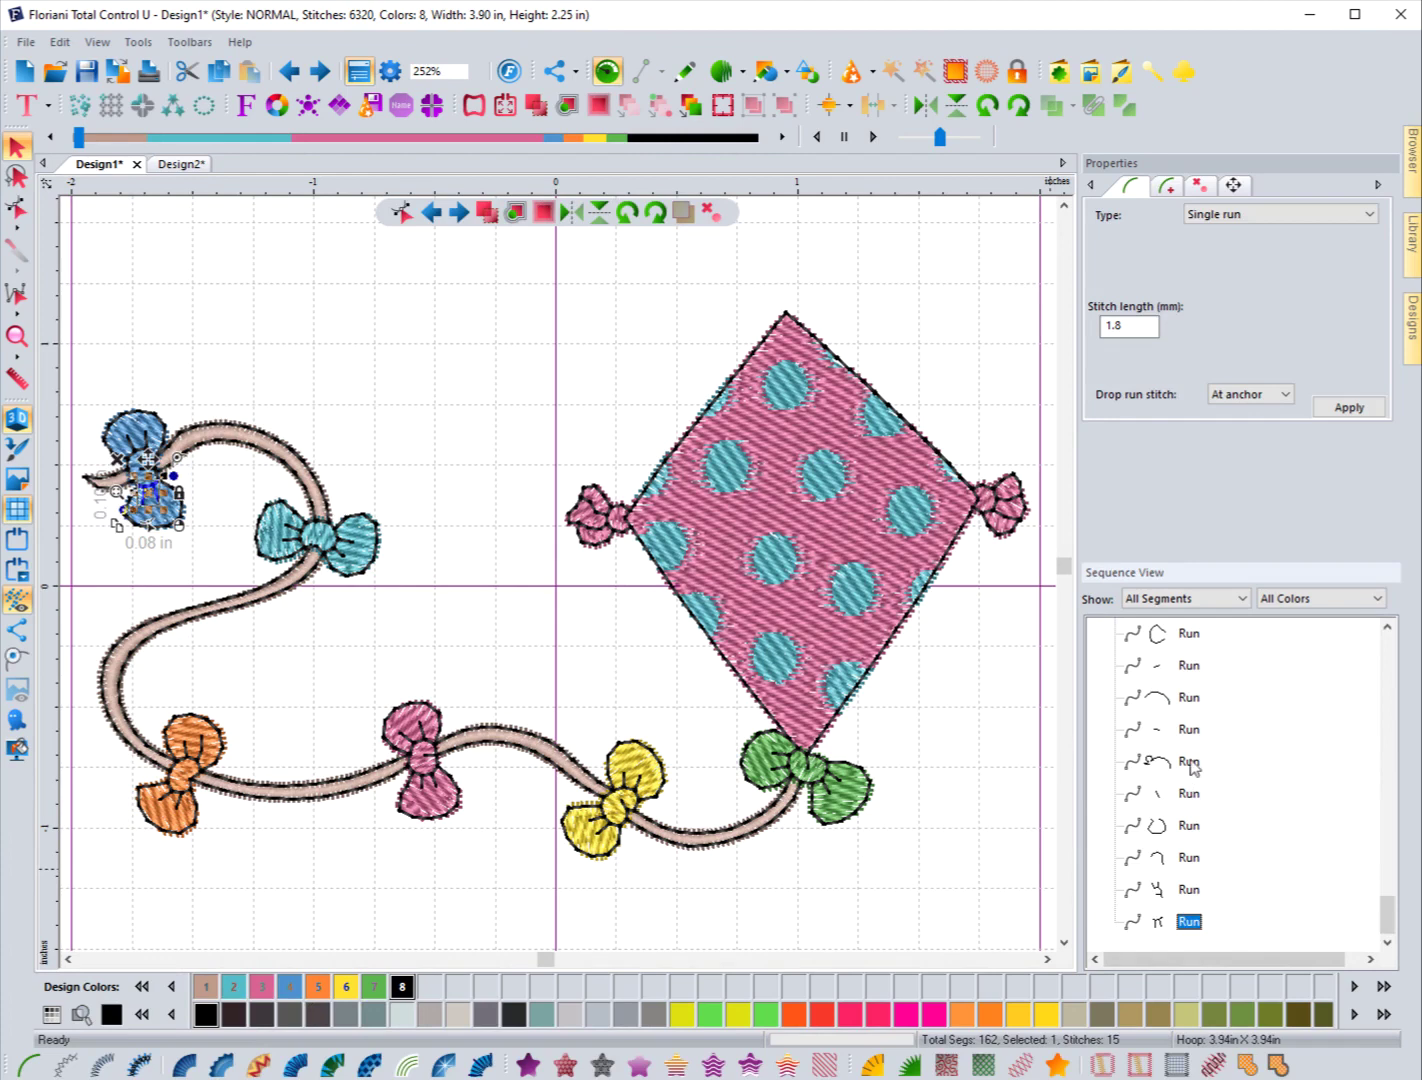
shift+click(1188, 762)
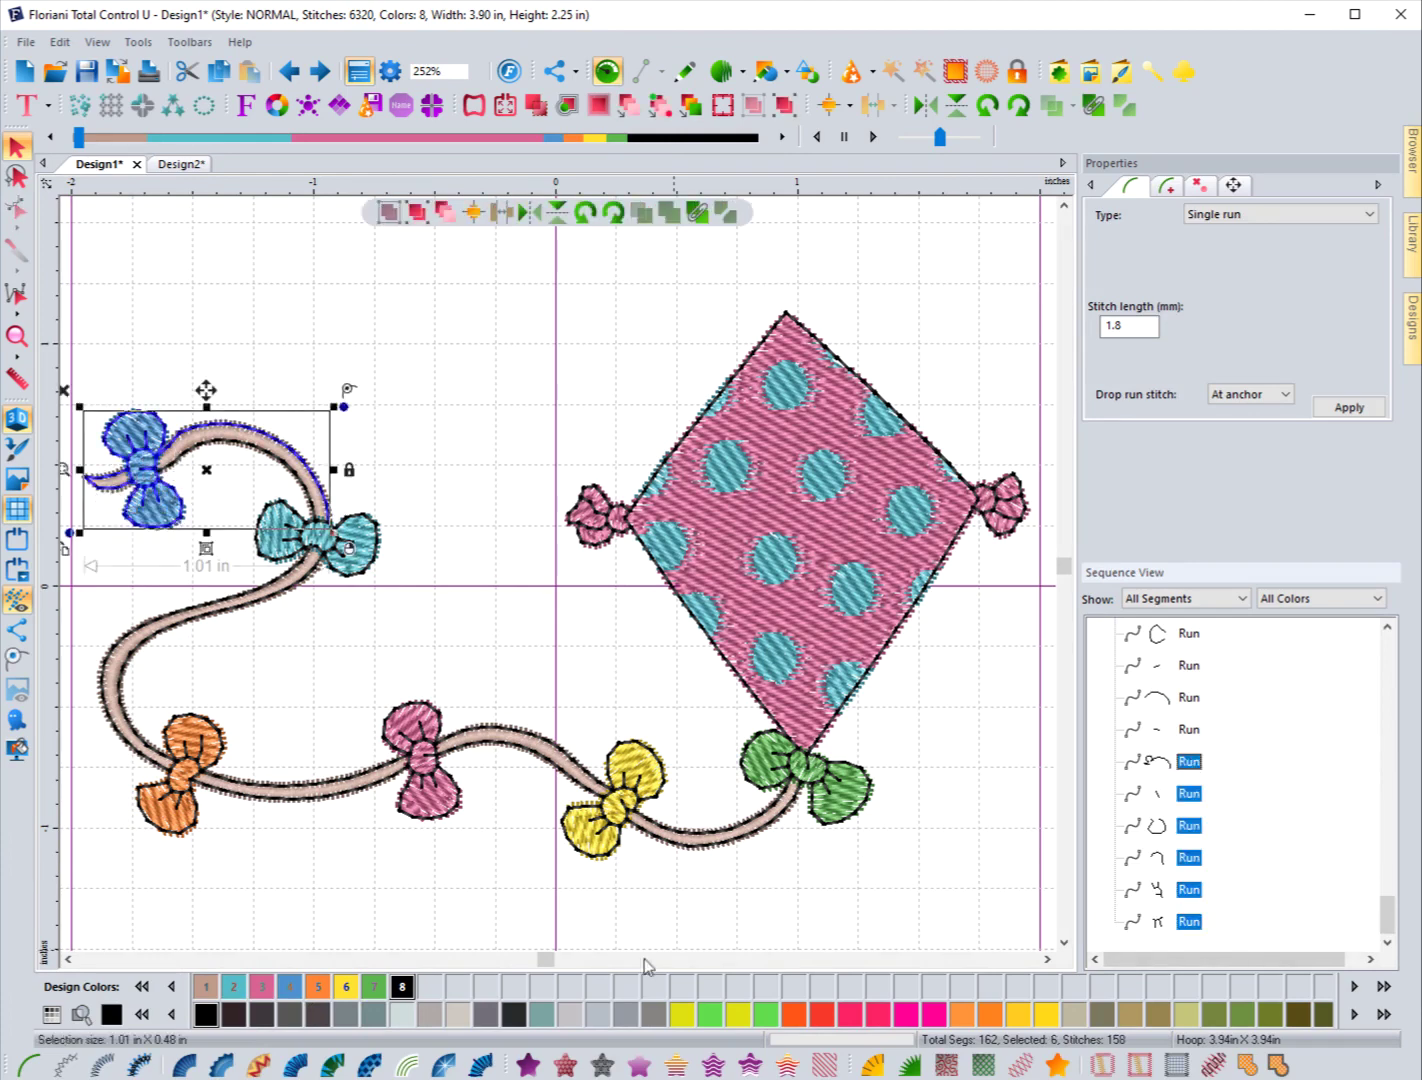
click(201, 990)
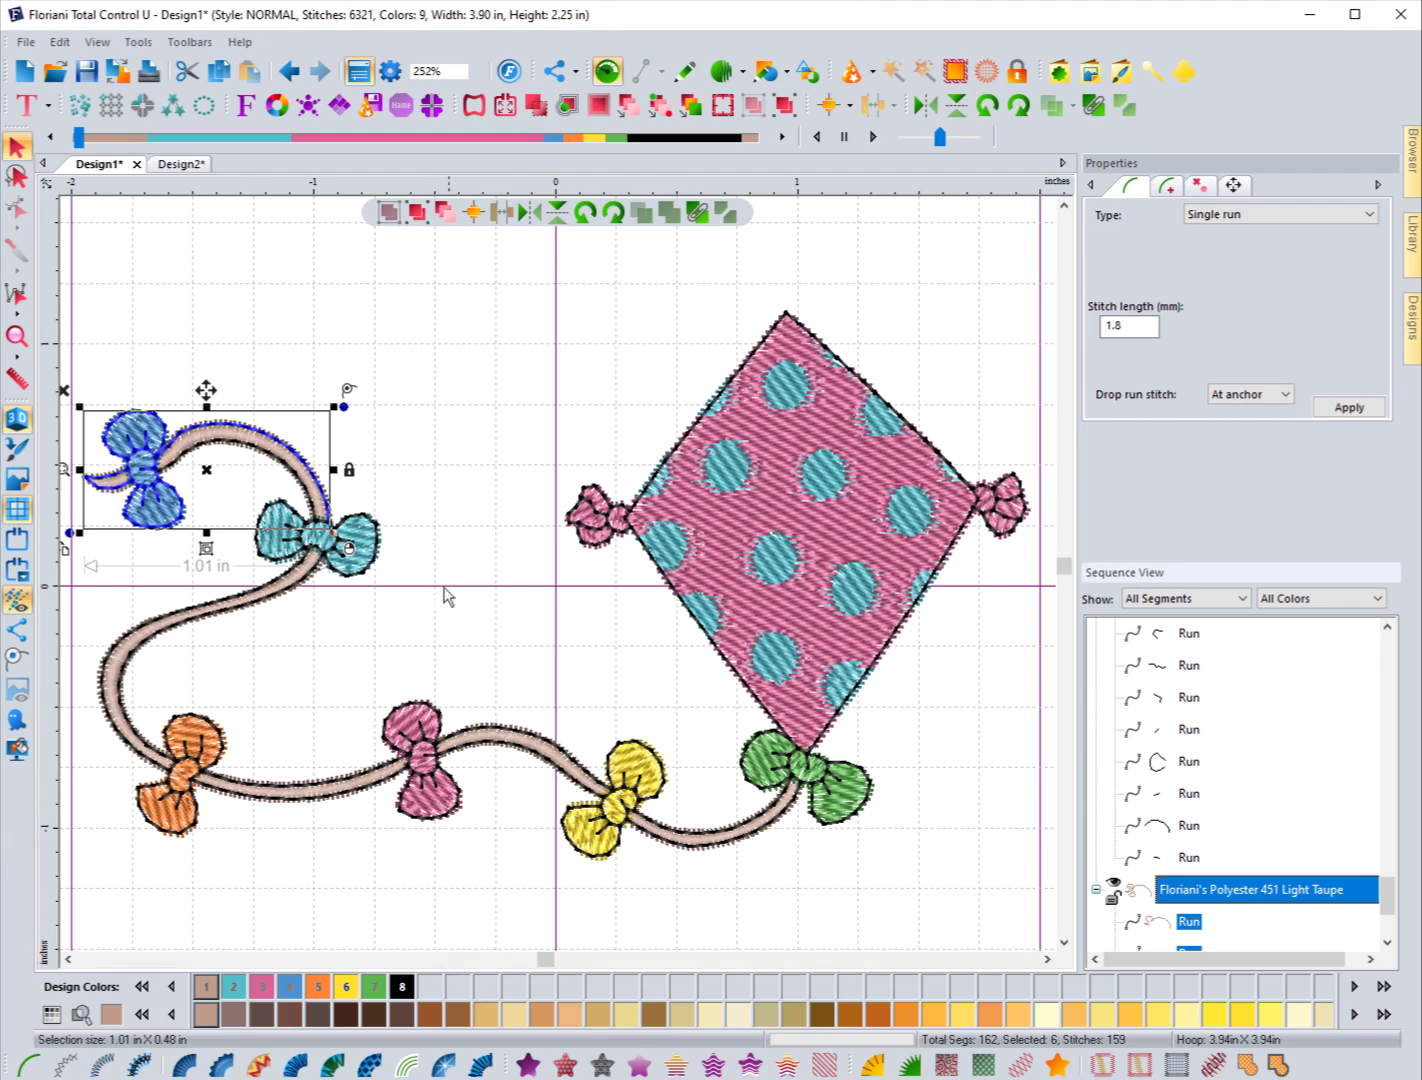
click(288, 72)
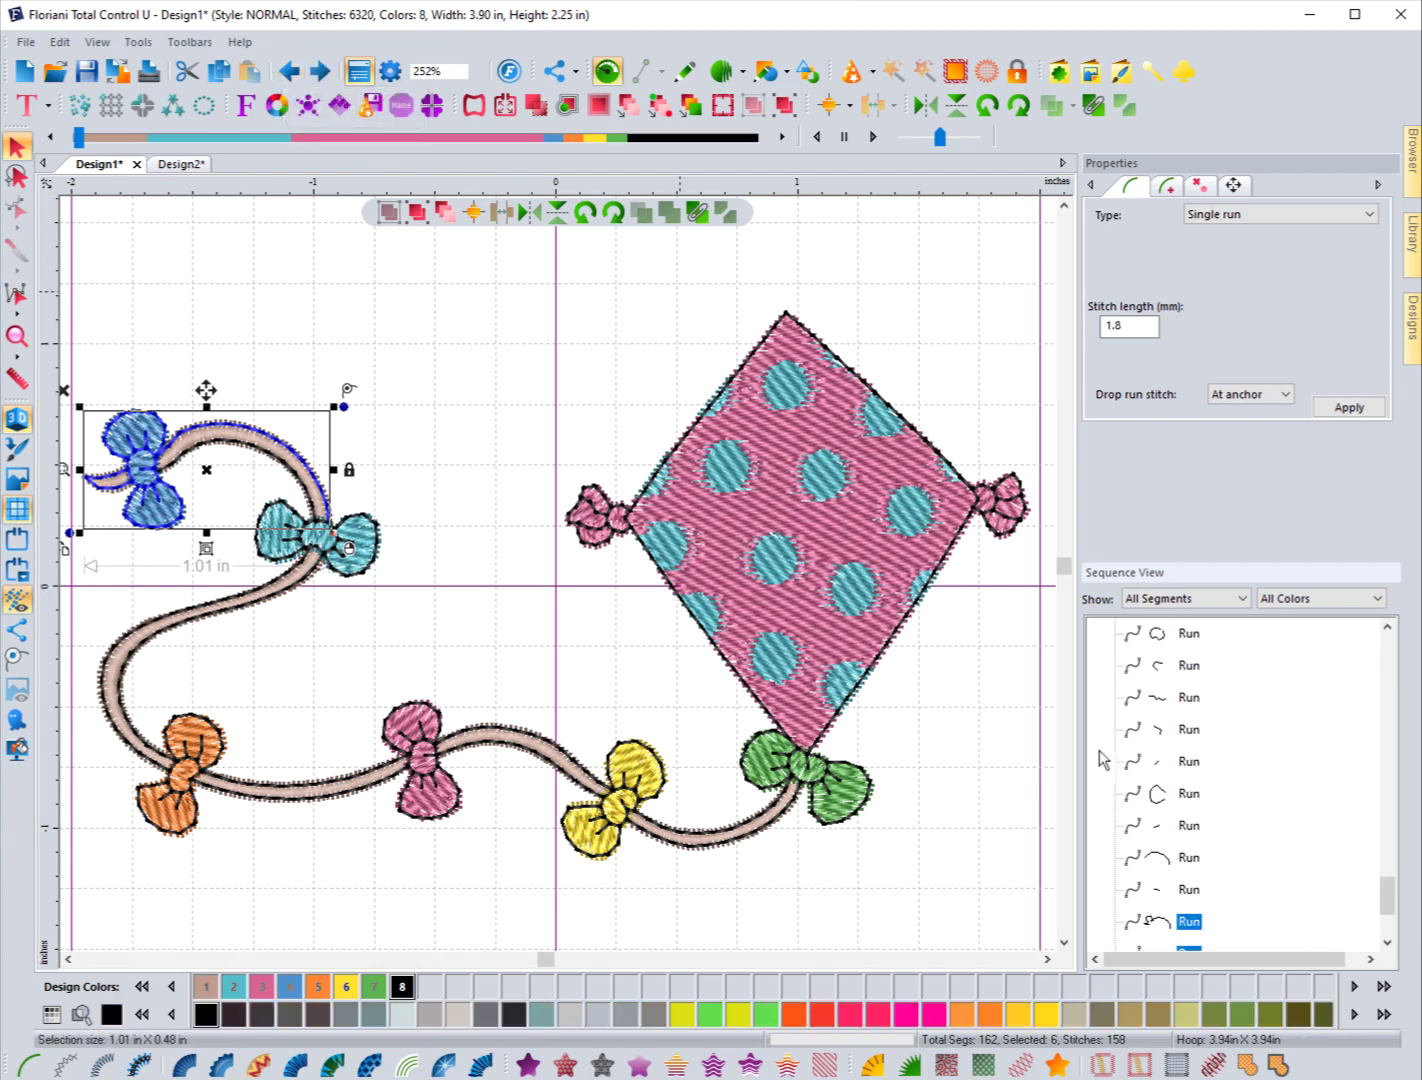
click(508, 925)
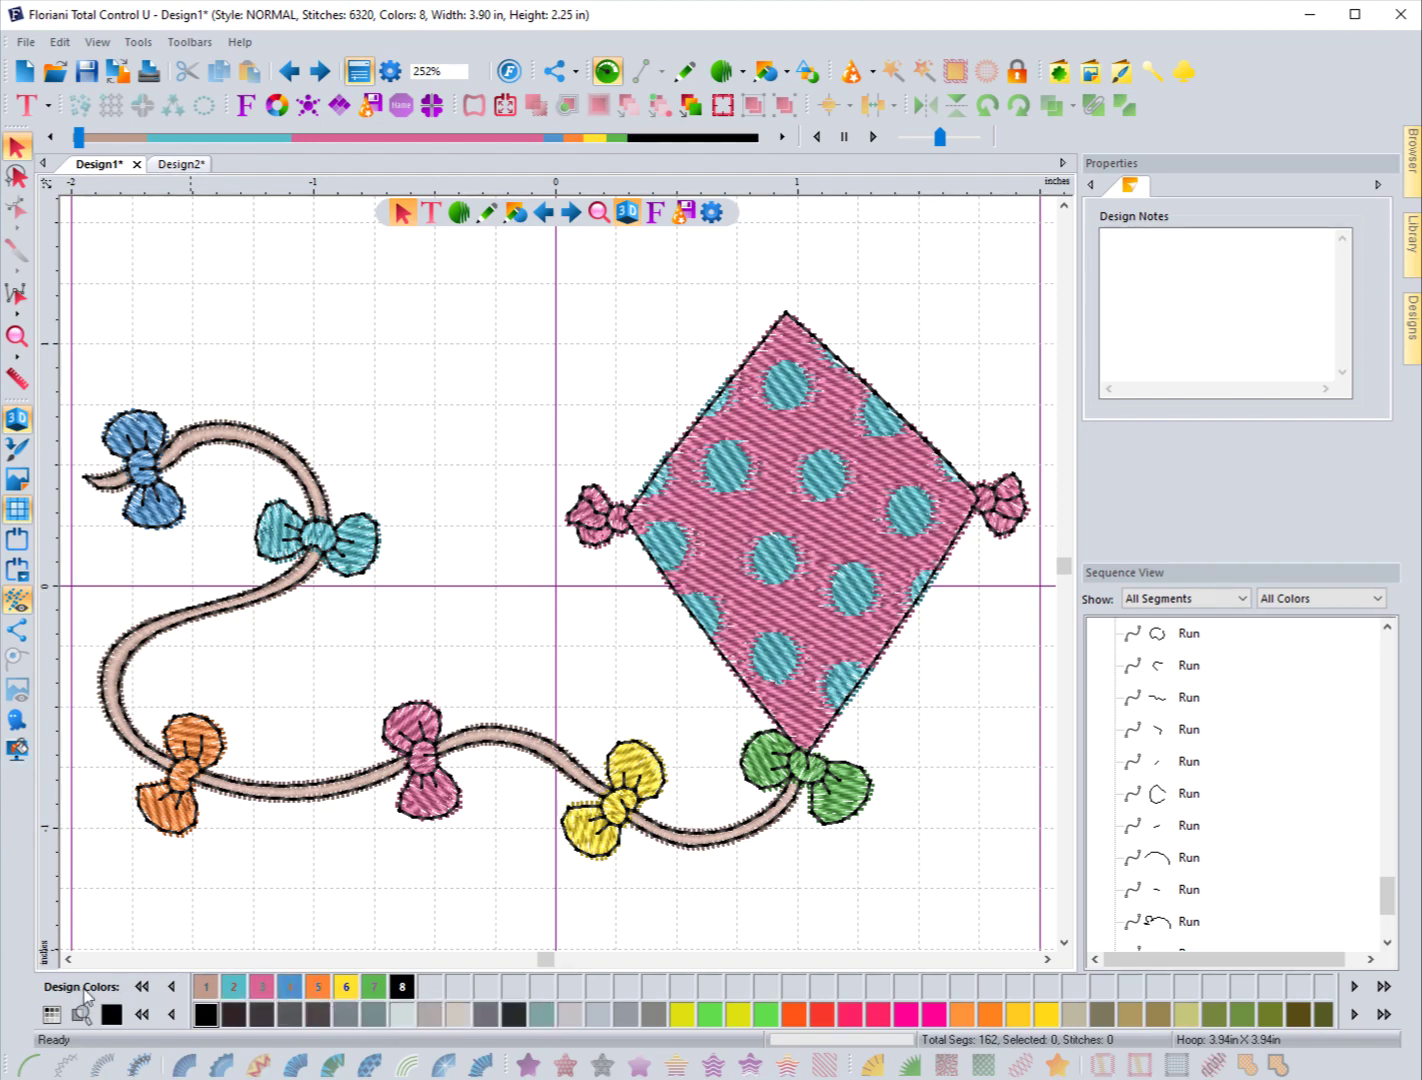
Add the Silver, Midori Green, Dreamsicle orange and pink swatches to the design palette
right_click(625, 1014)
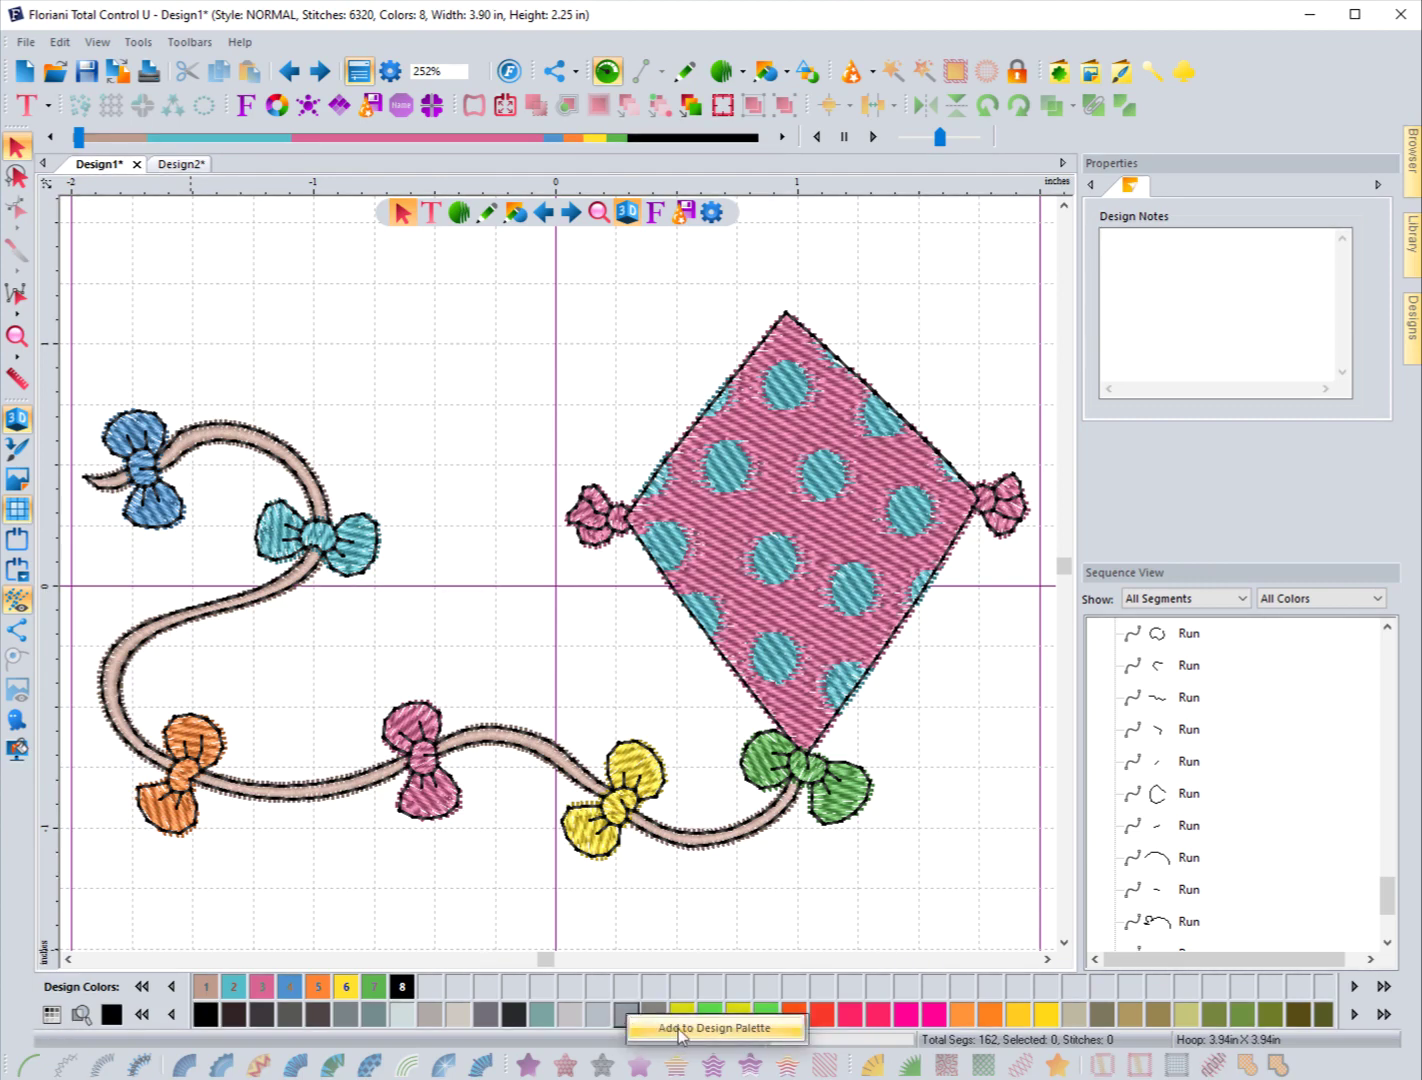
click(680, 1029)
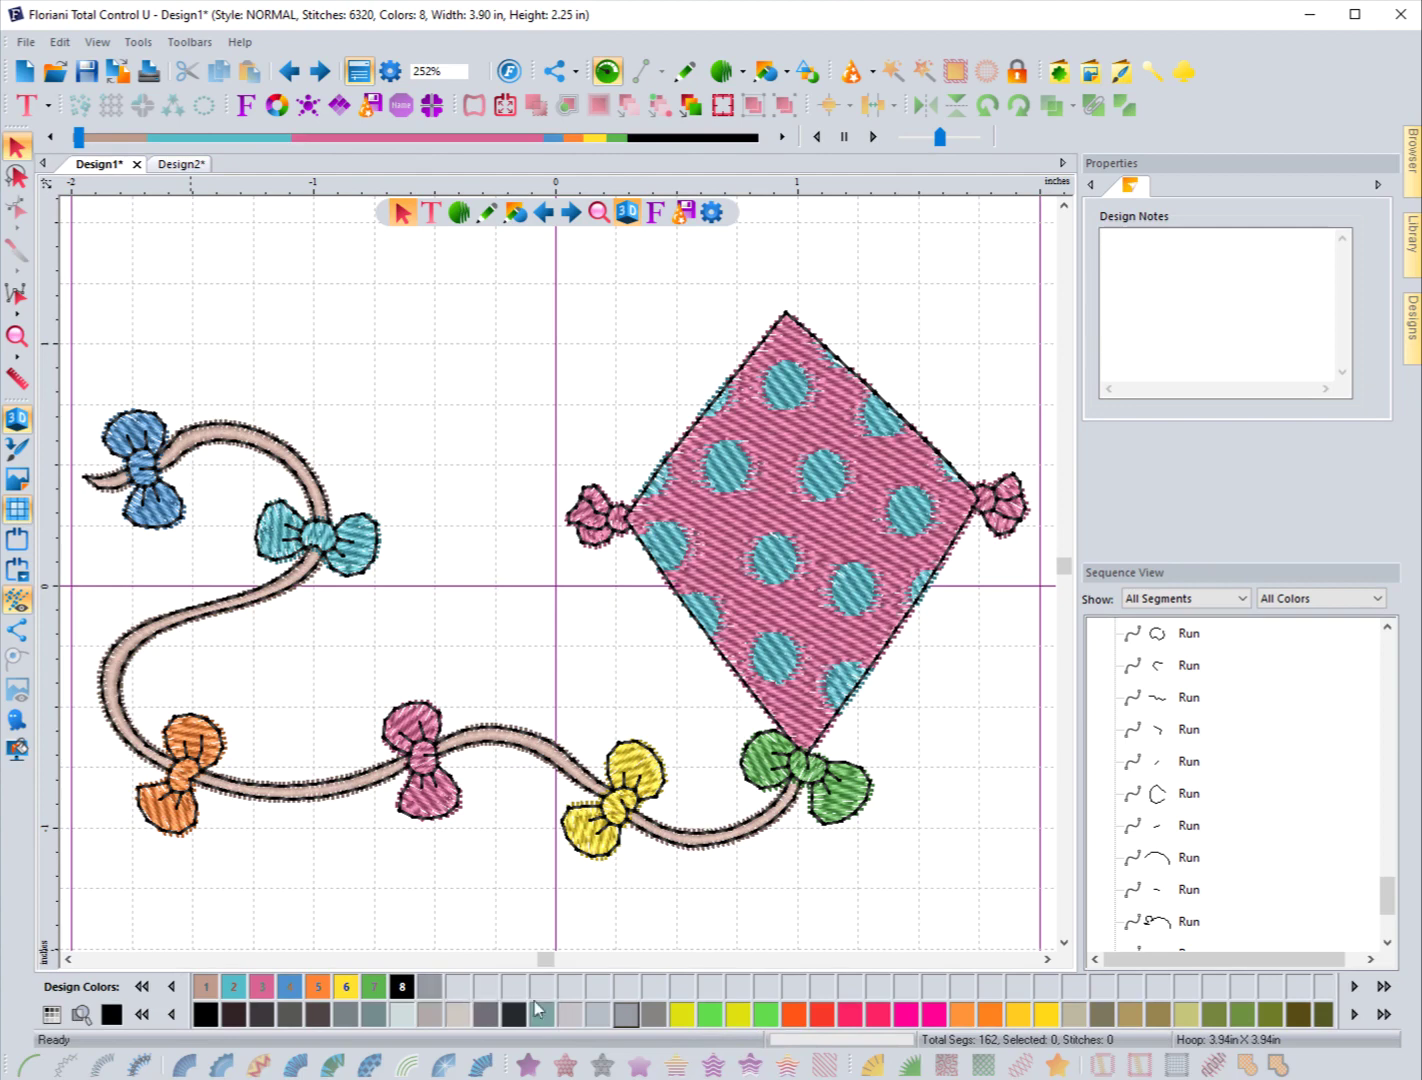
right_click(707, 1020)
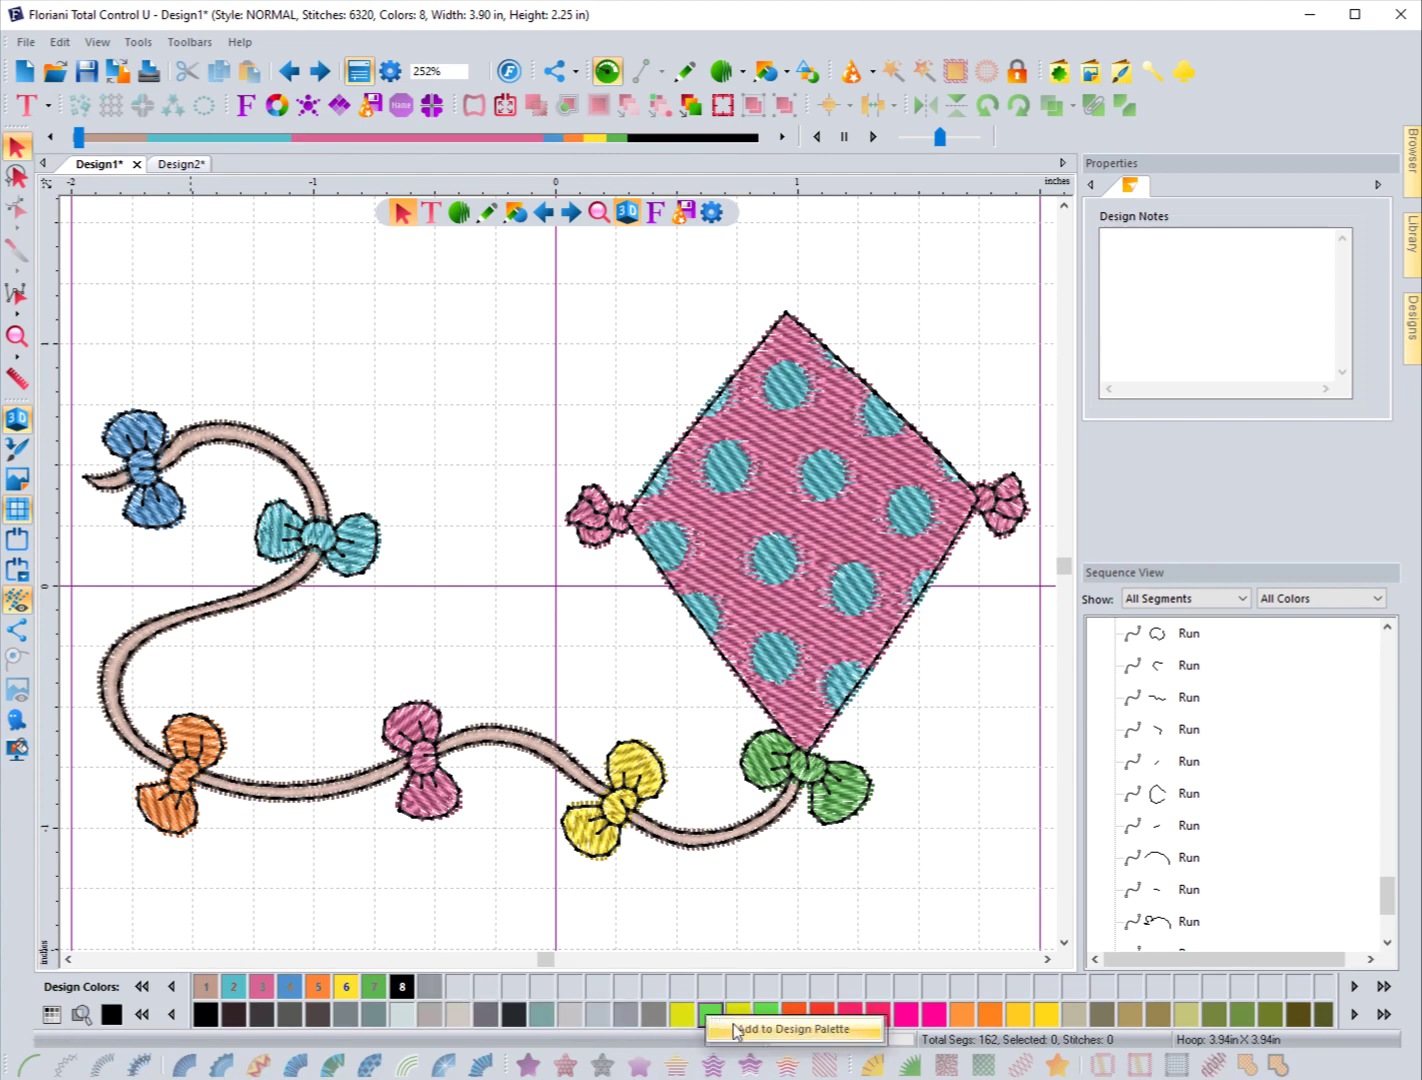
click(753, 1034)
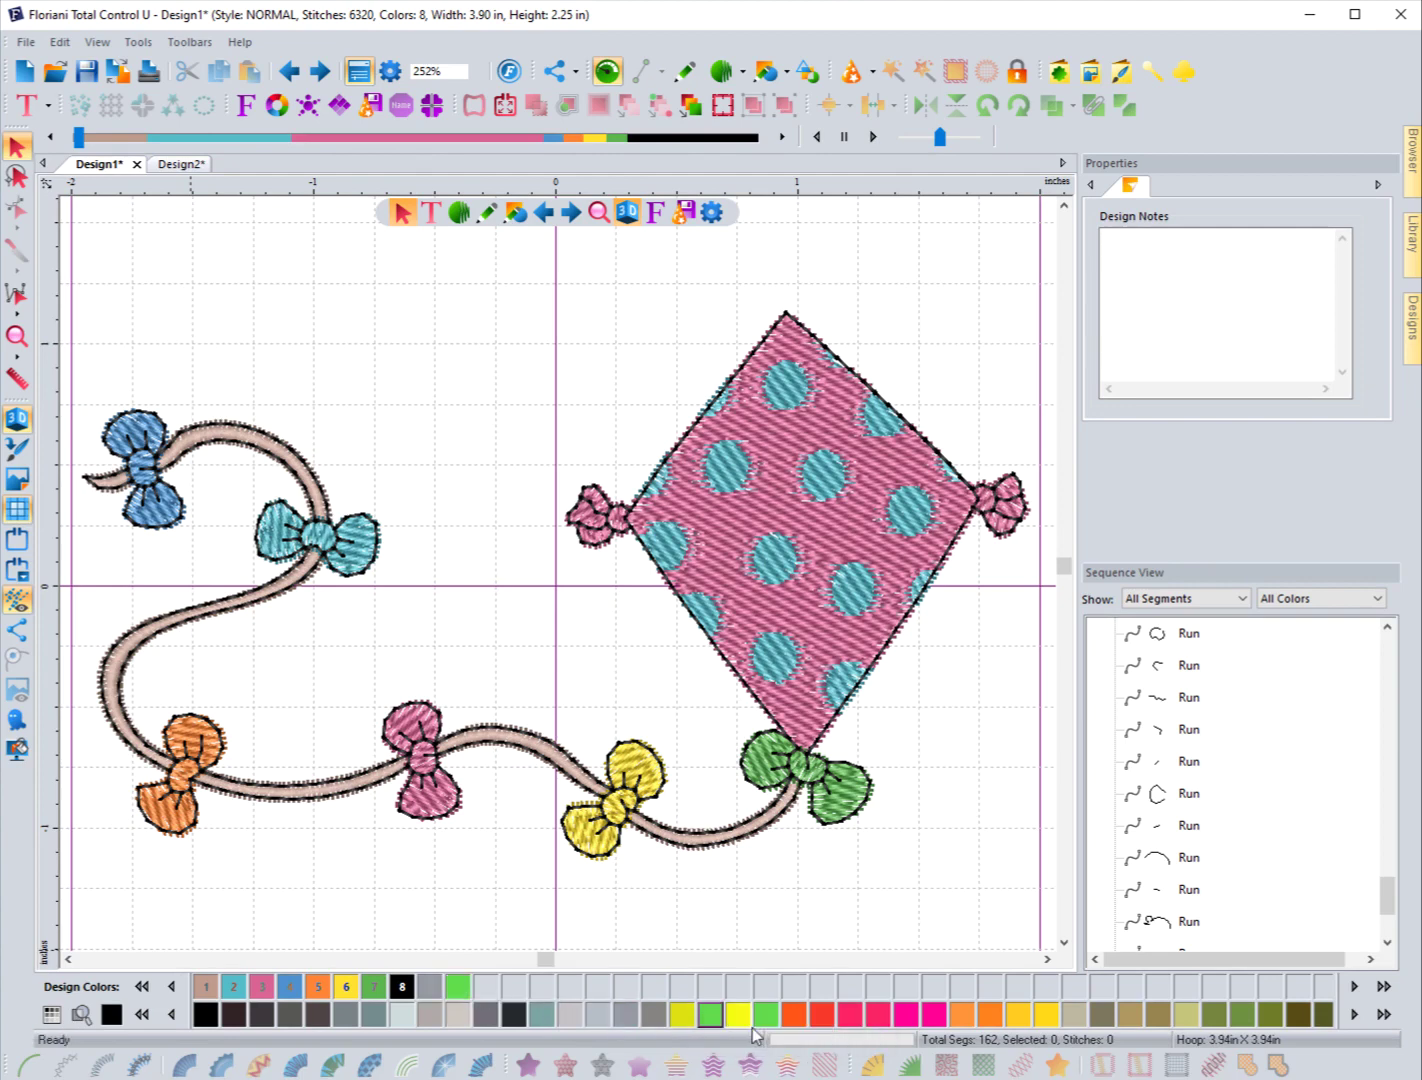
right_click(986, 1019)
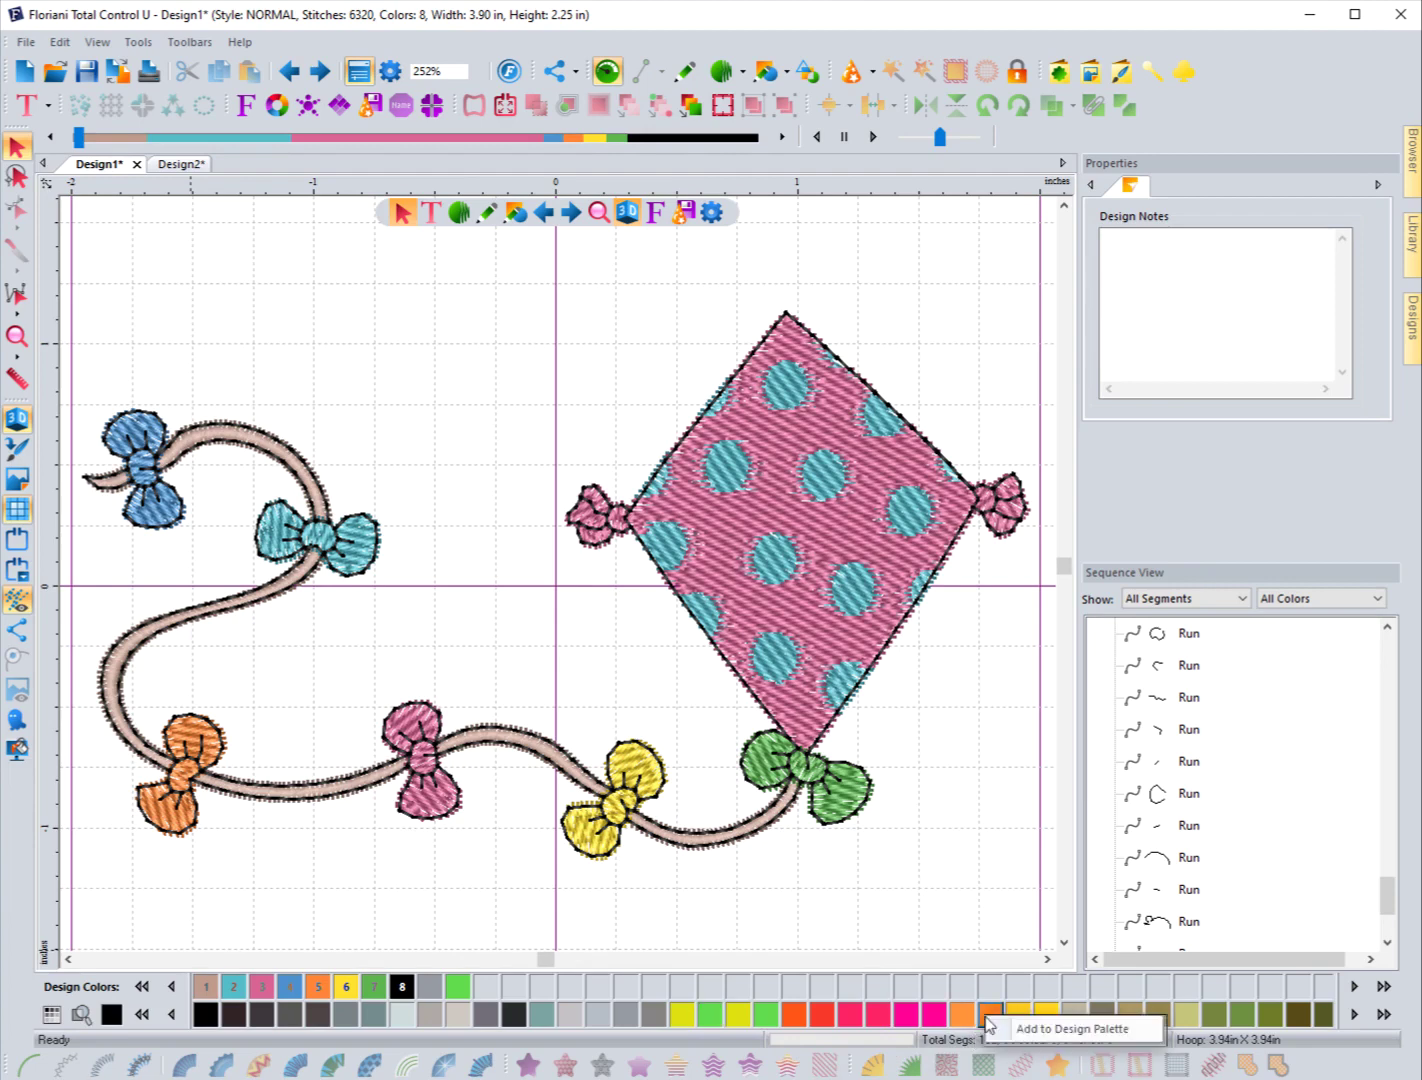
click(1018, 1033)
right_click(934, 1014)
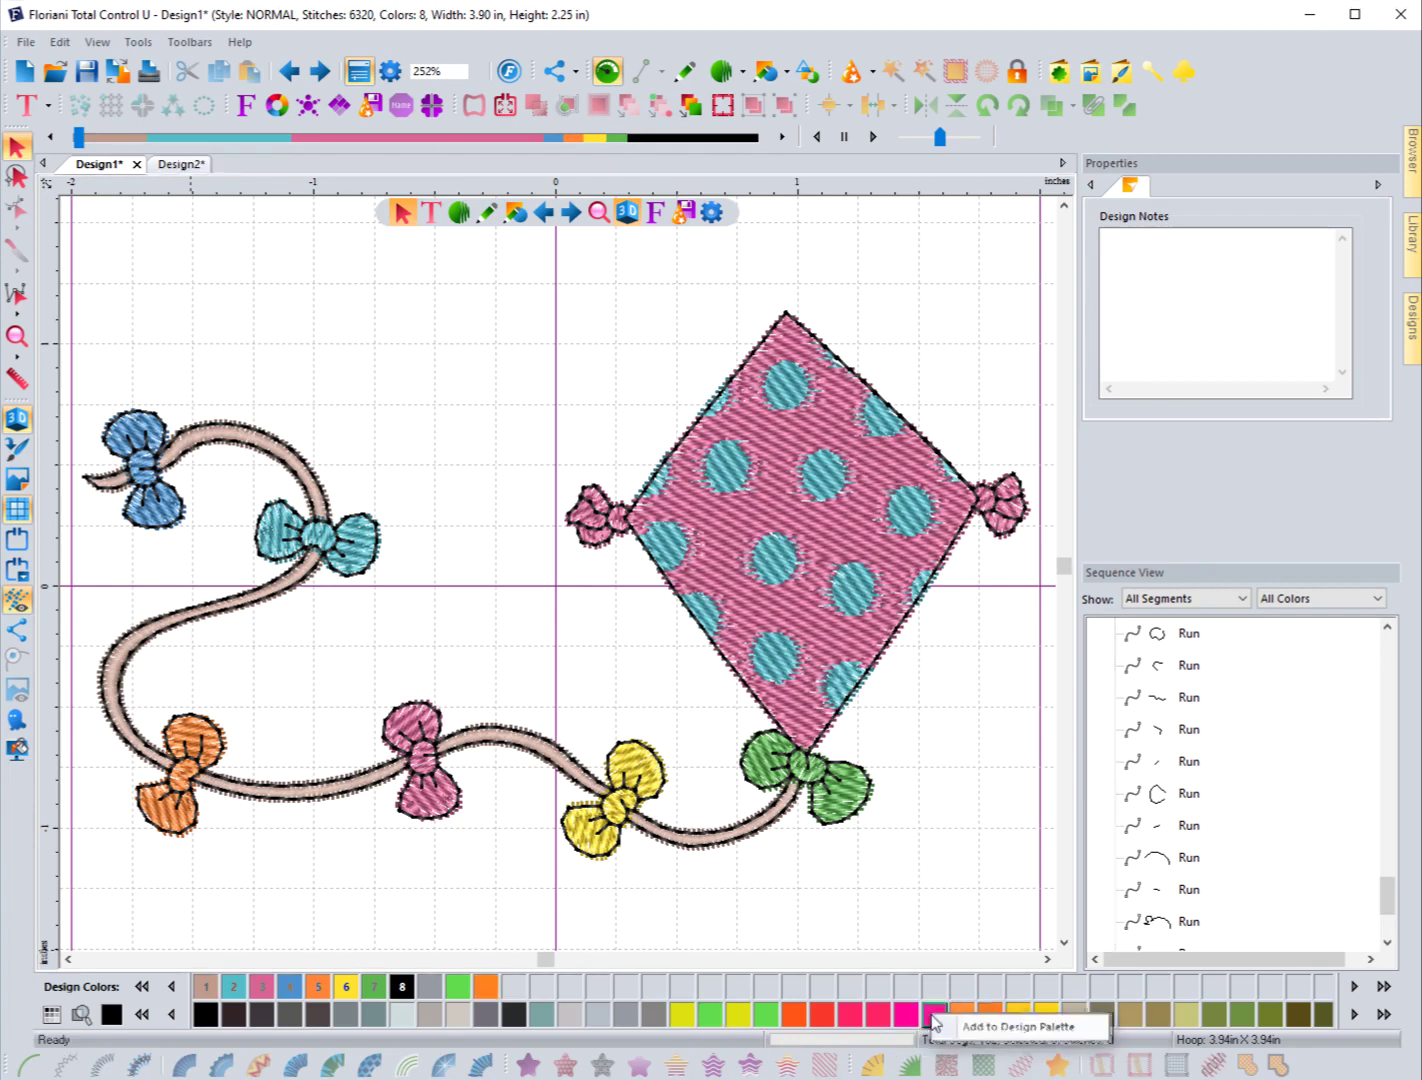
click(968, 1030)
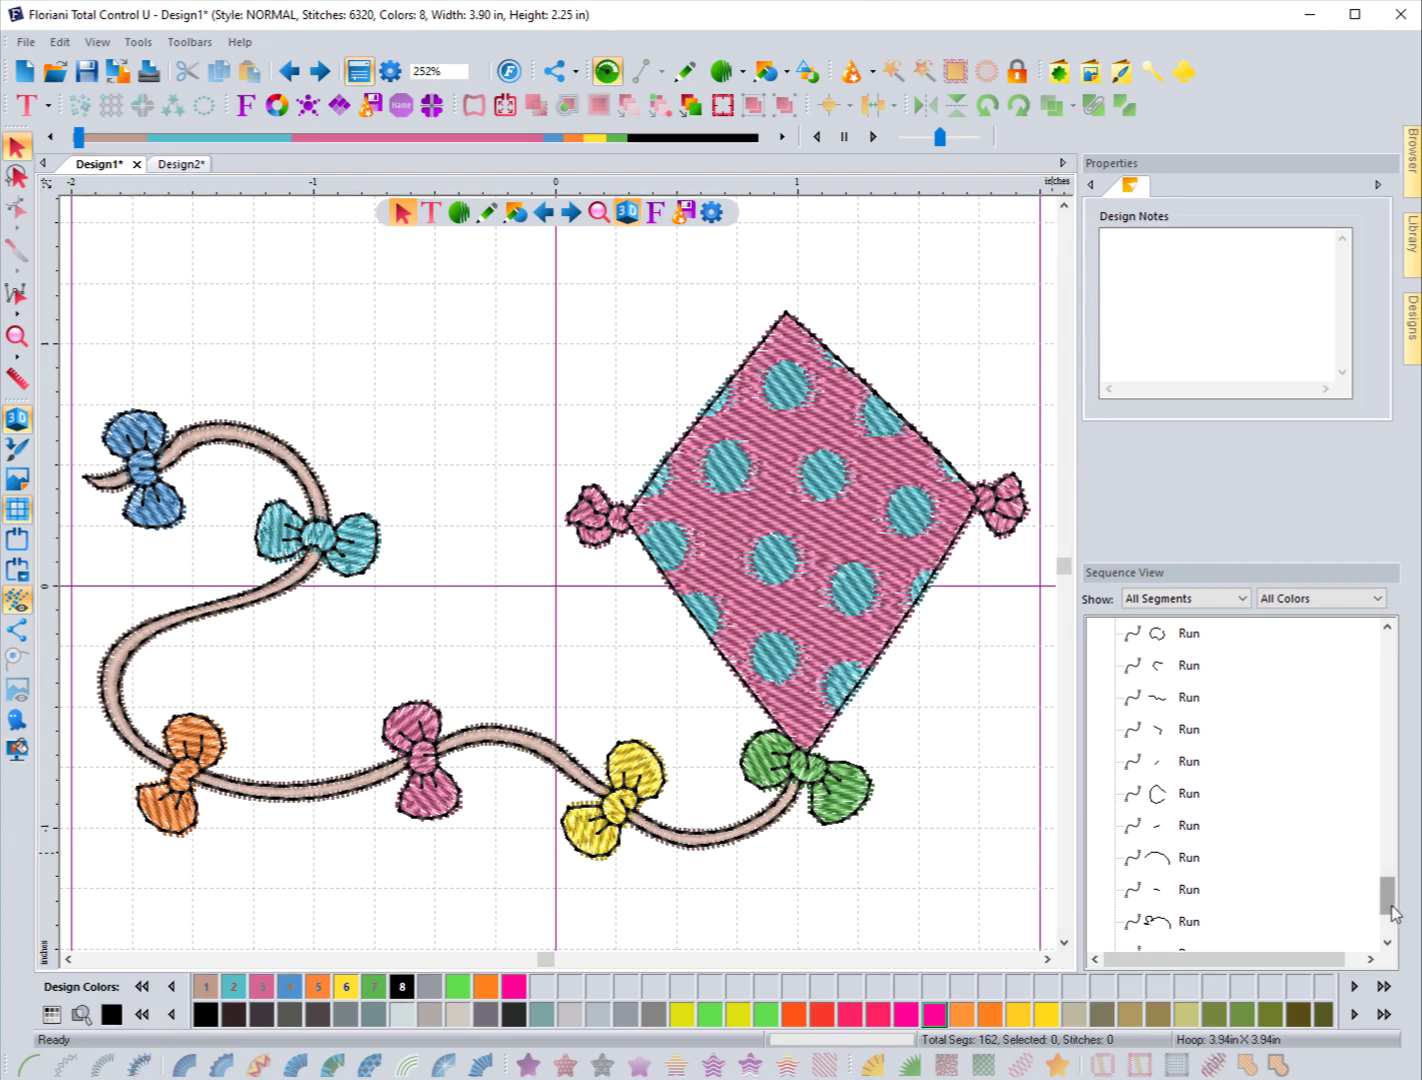
Select the Pumpkin bow and recolour it Neon Orange, then switch colour 5 to Midori Green
drag(1393, 912, 1350, 693)
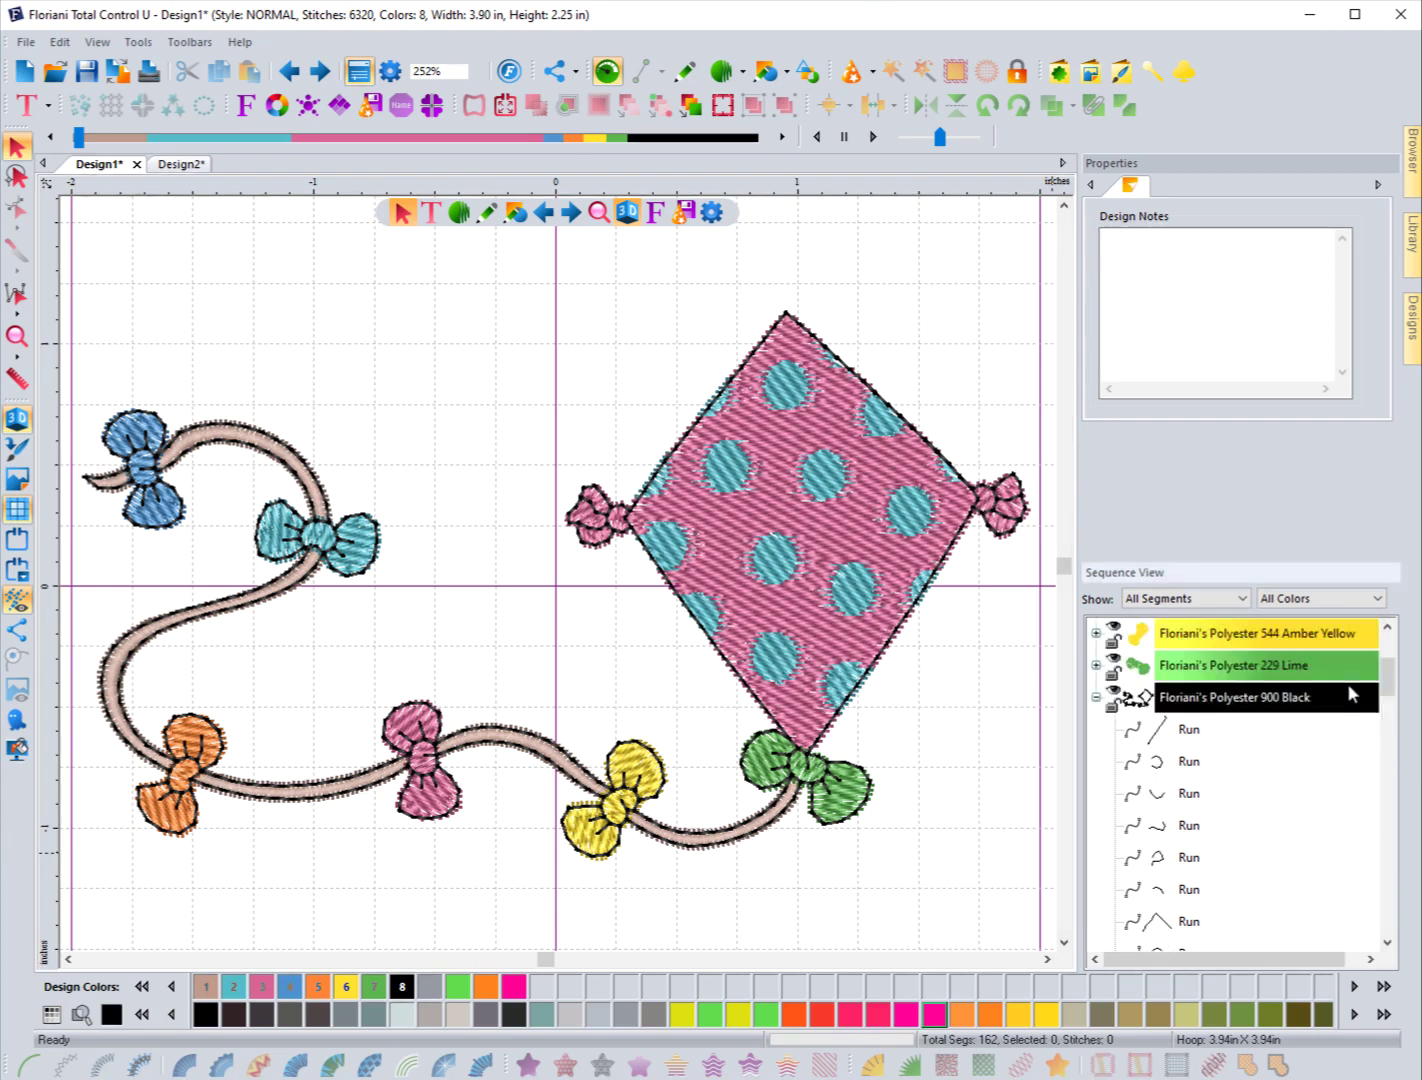
click(1097, 697)
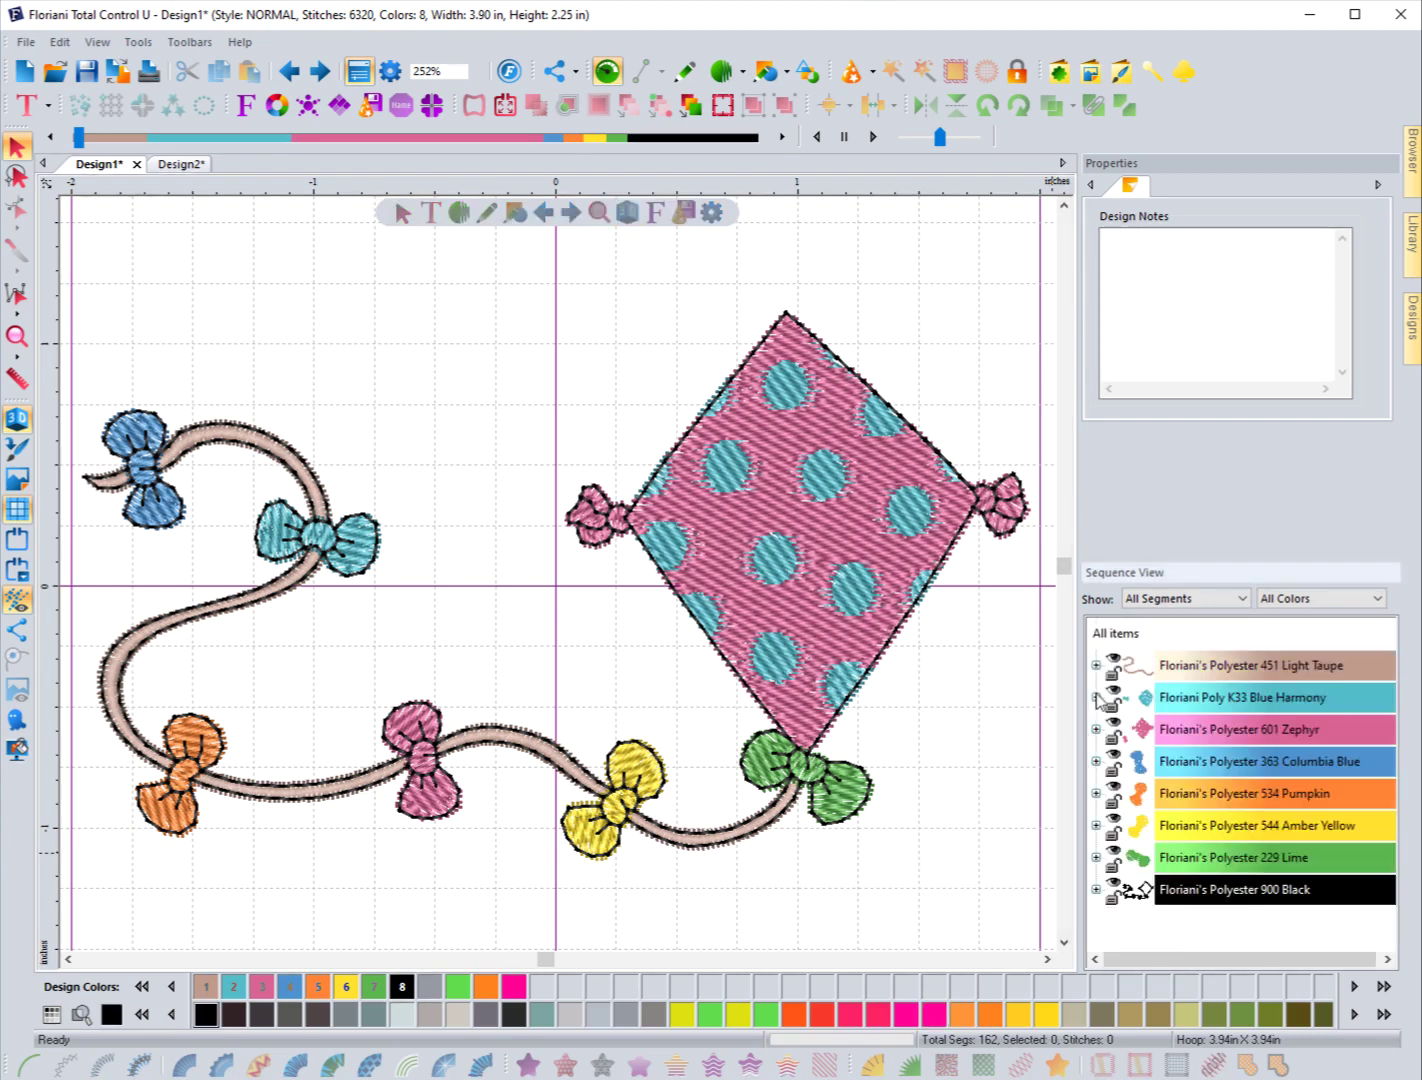
click(1203, 796)
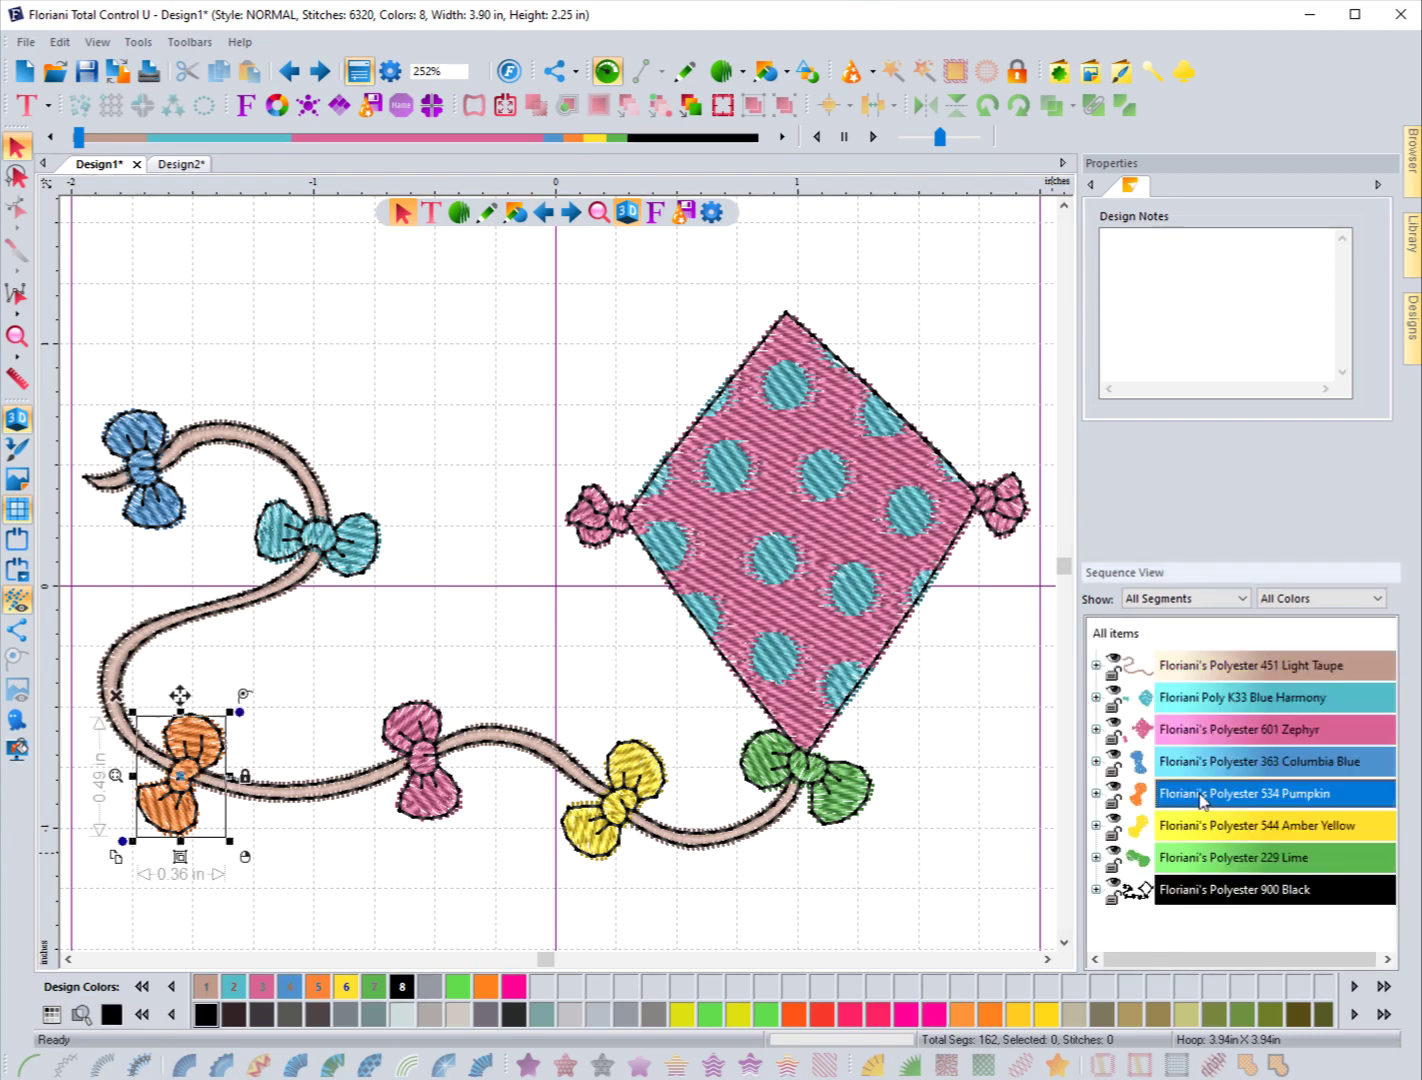
click(487, 993)
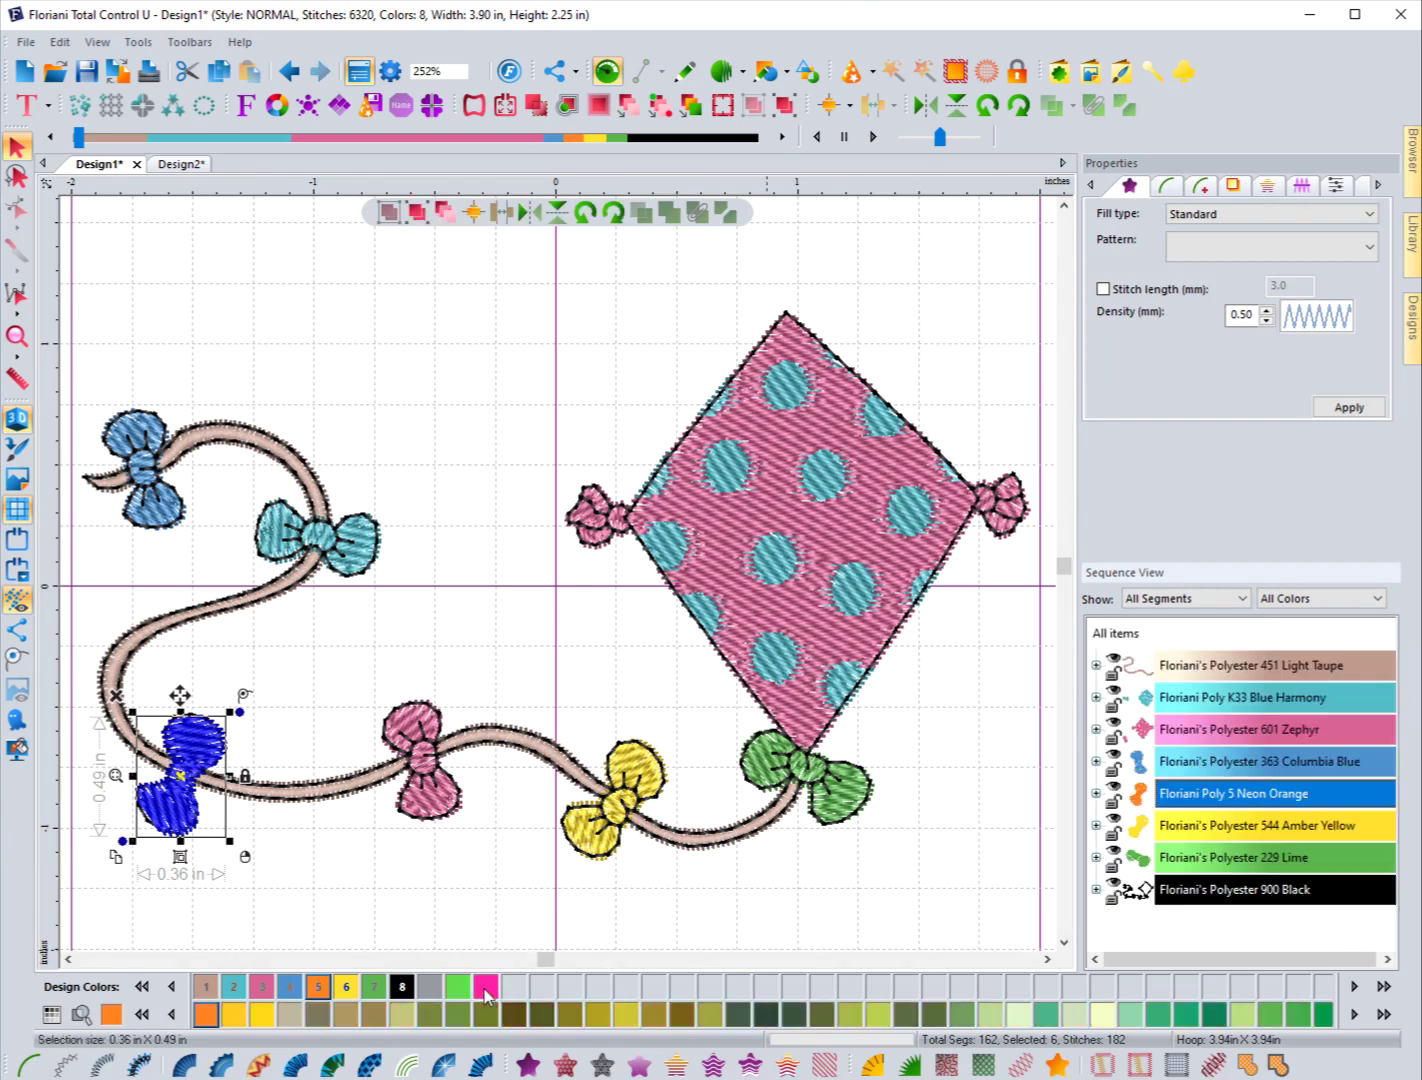
click(413, 890)
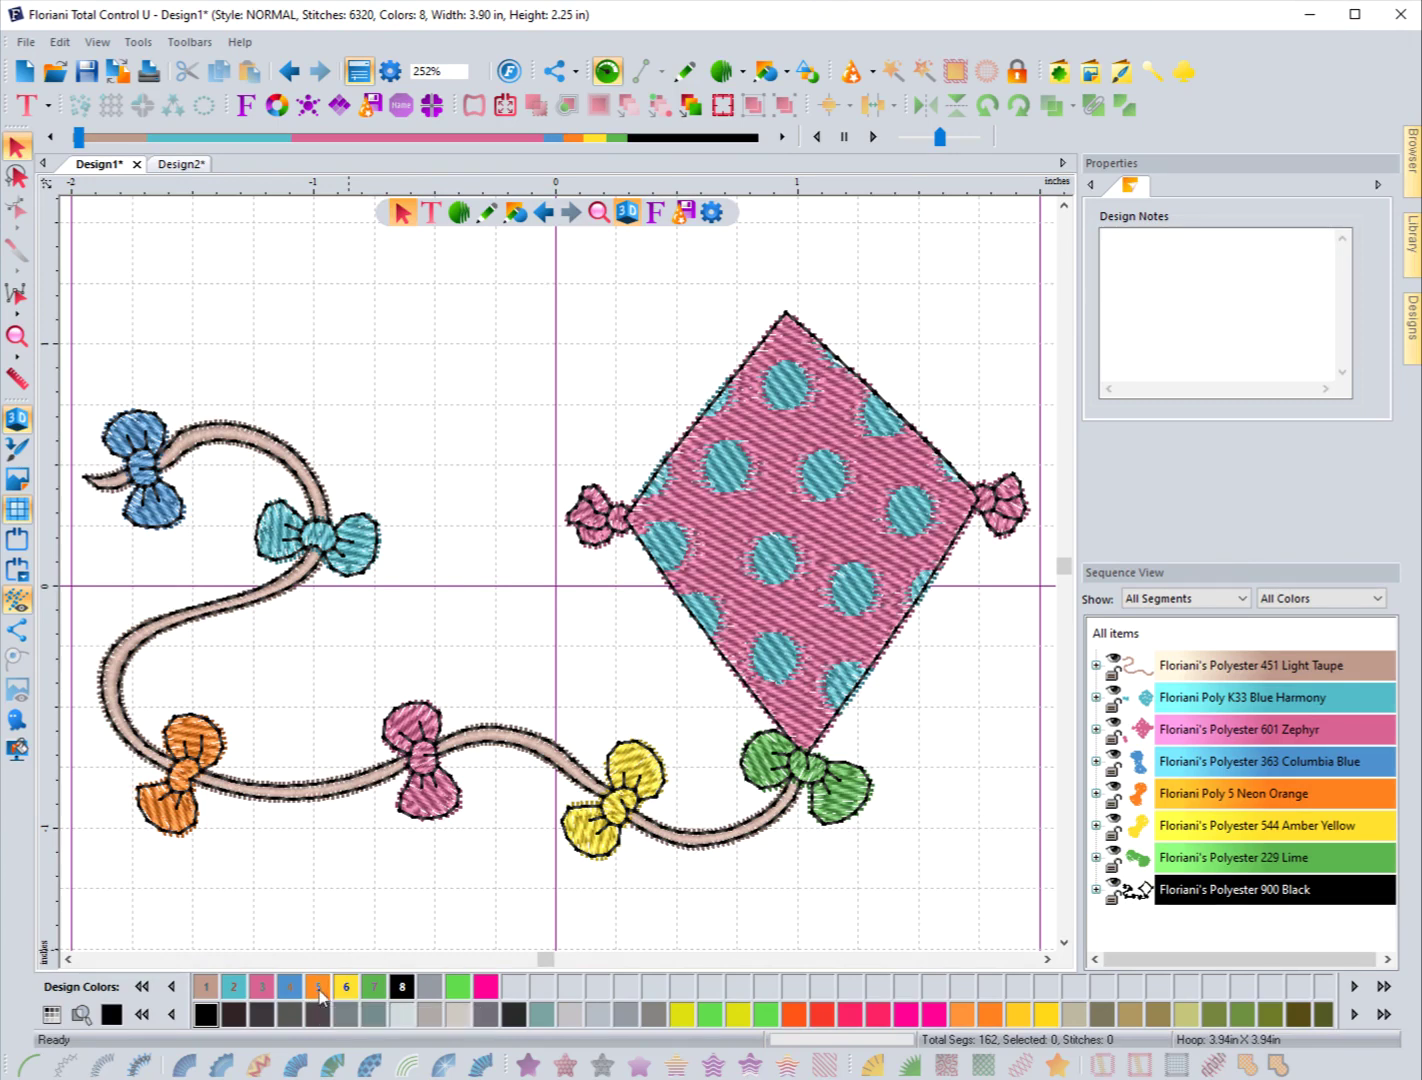
click(291, 76)
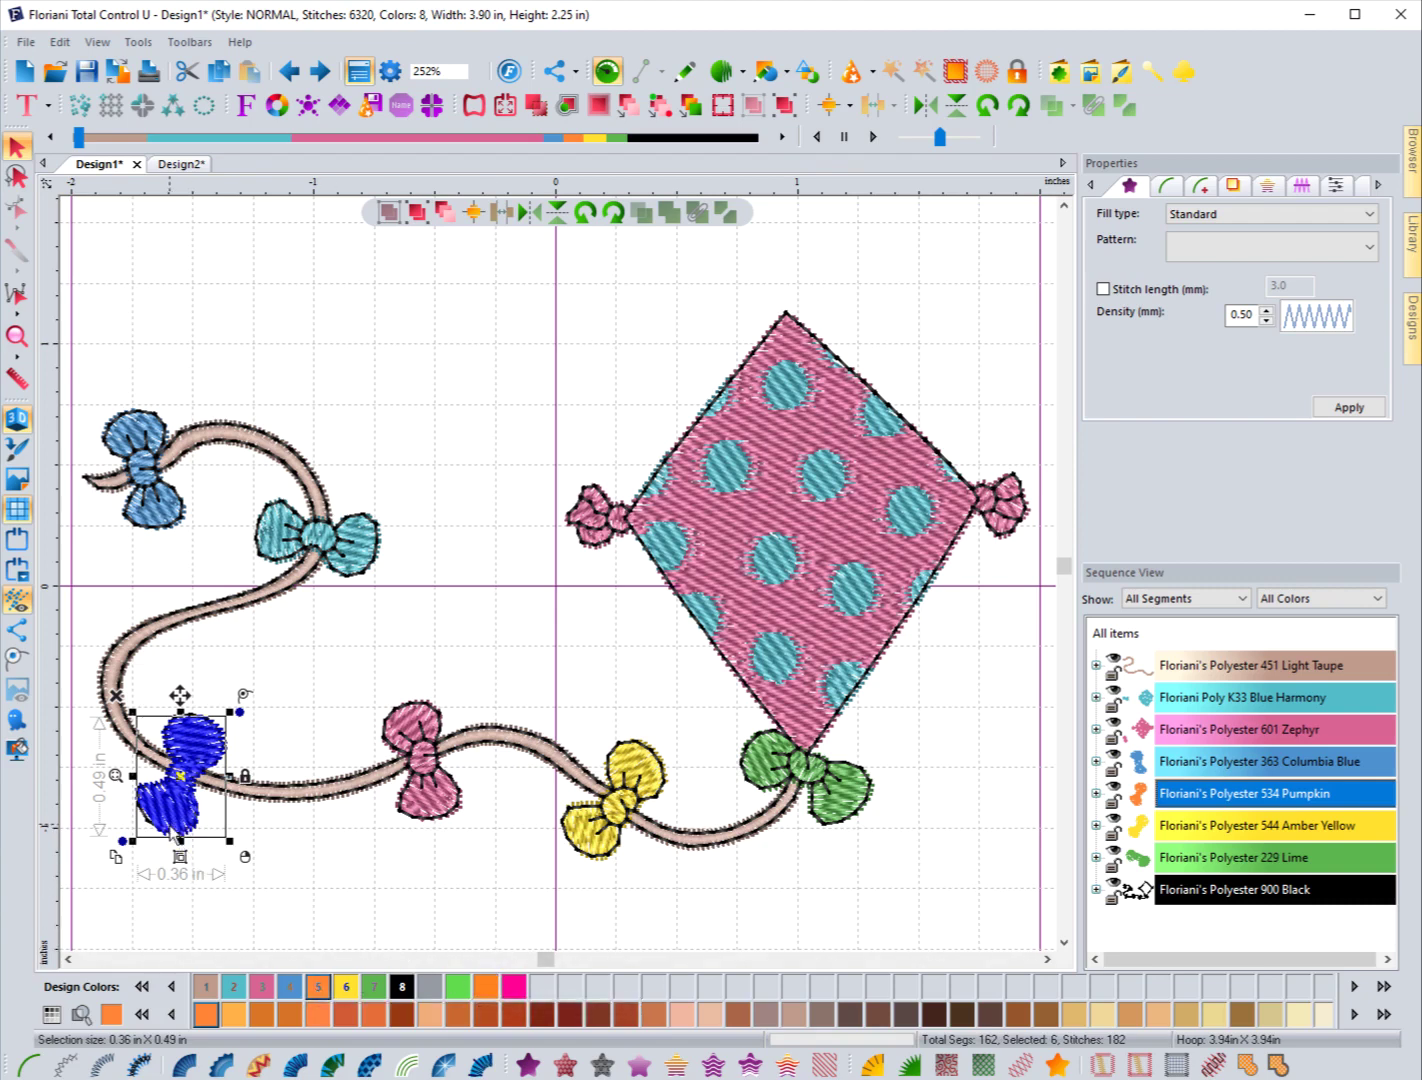
click(490, 993)
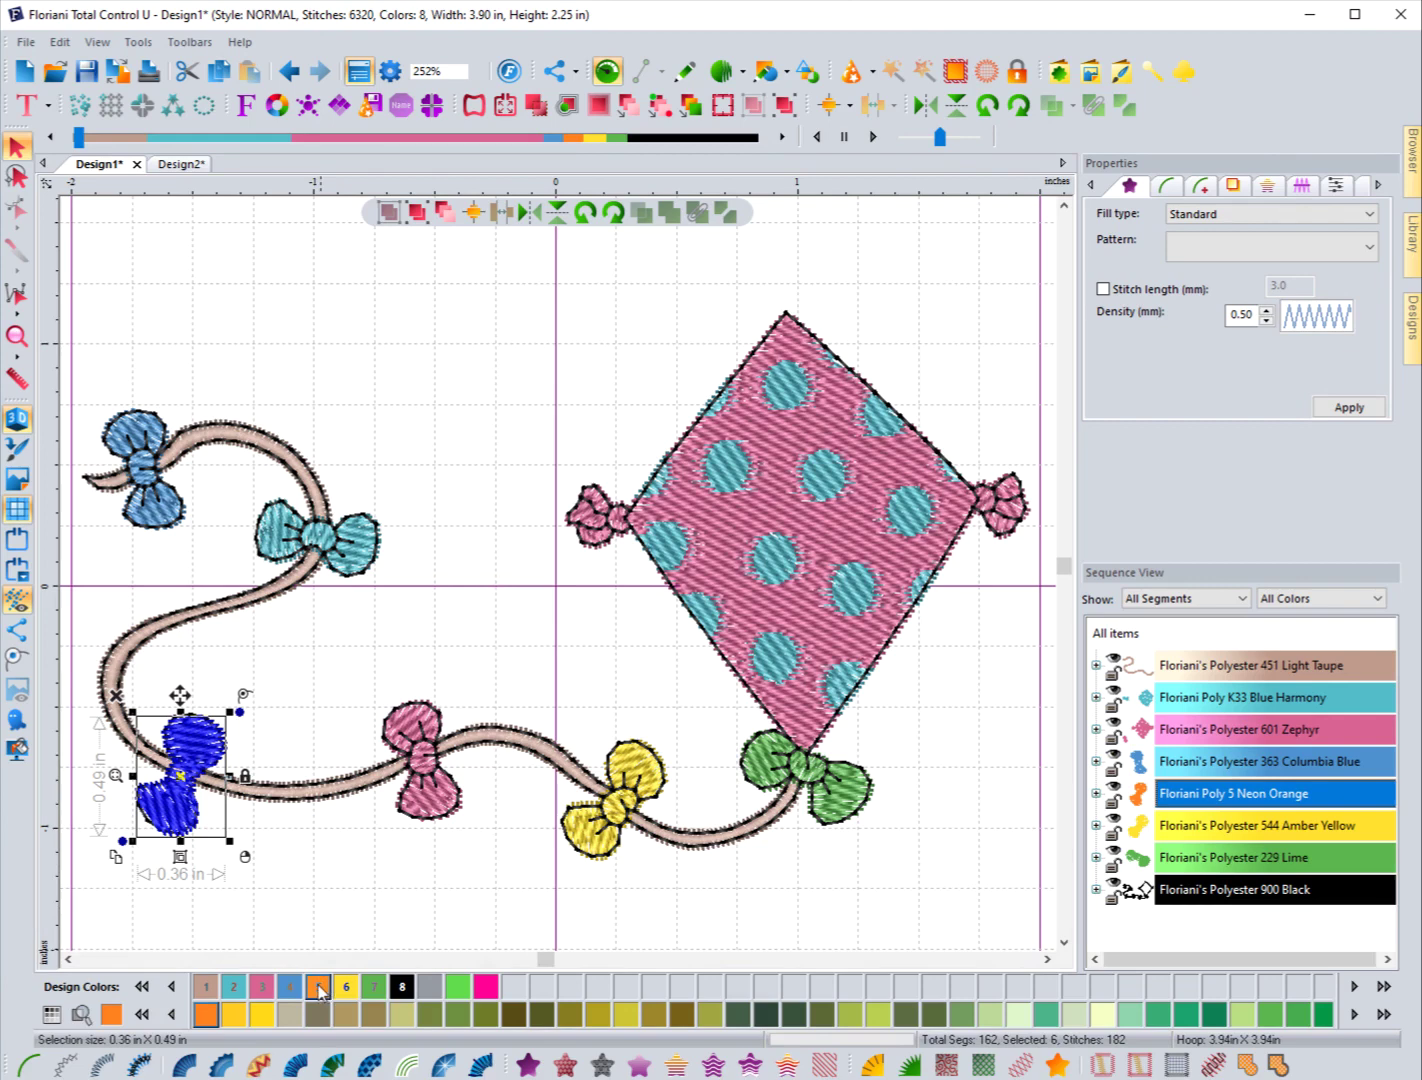
click(459, 992)
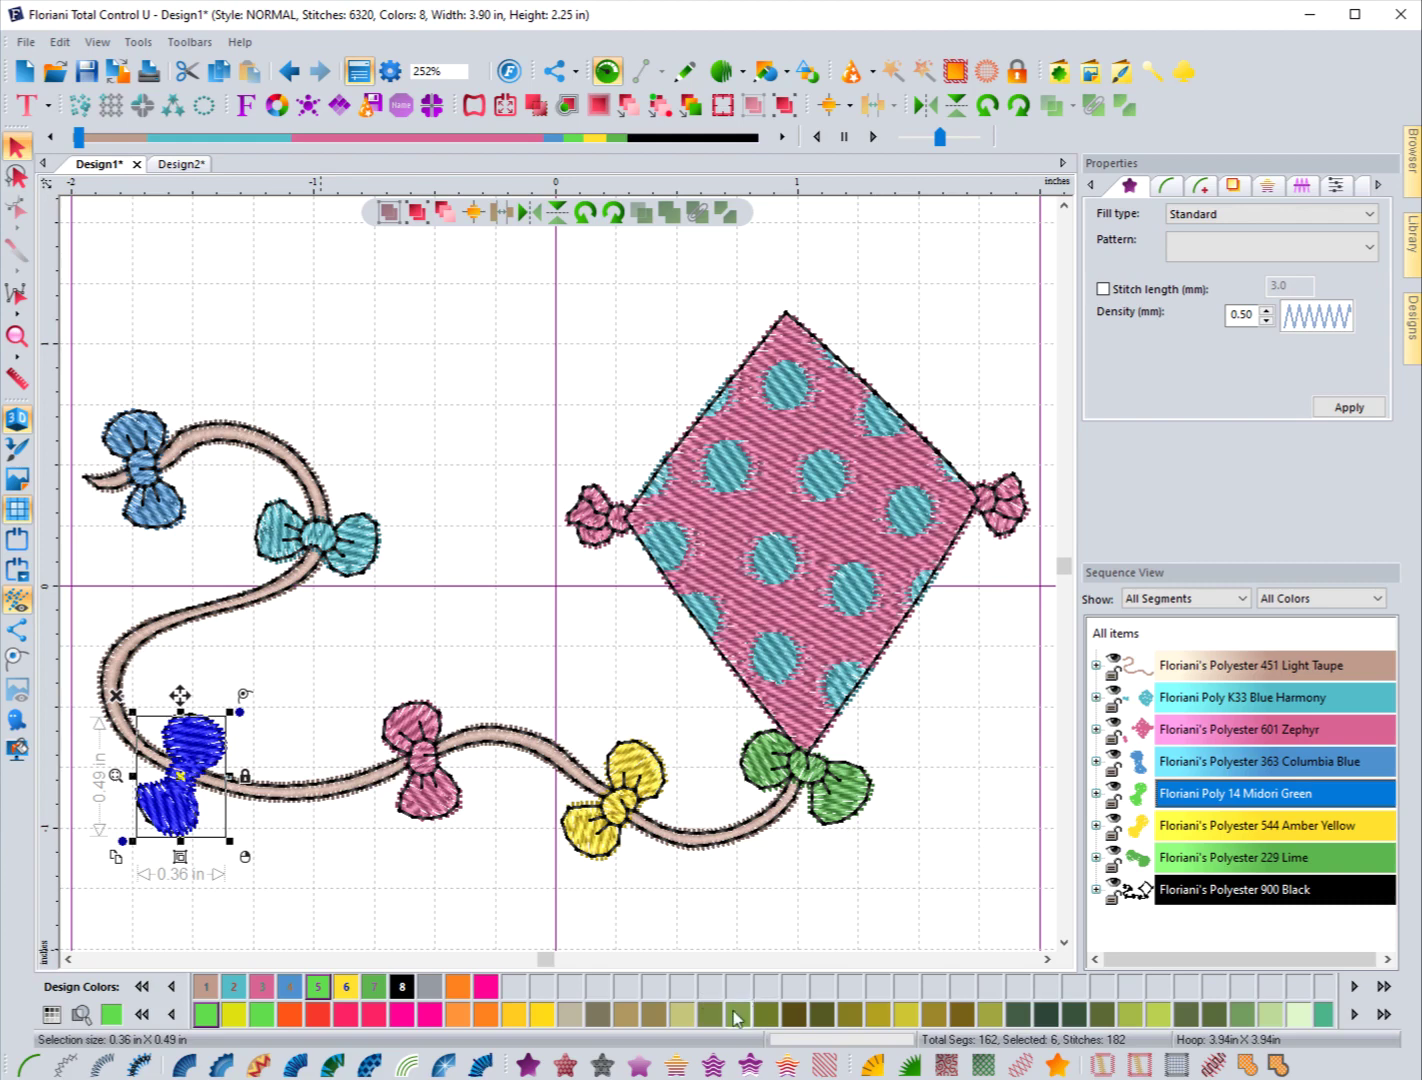
Add another green thread to the design palette and remove the orange and olive colours
drag(735, 1018, 514, 990)
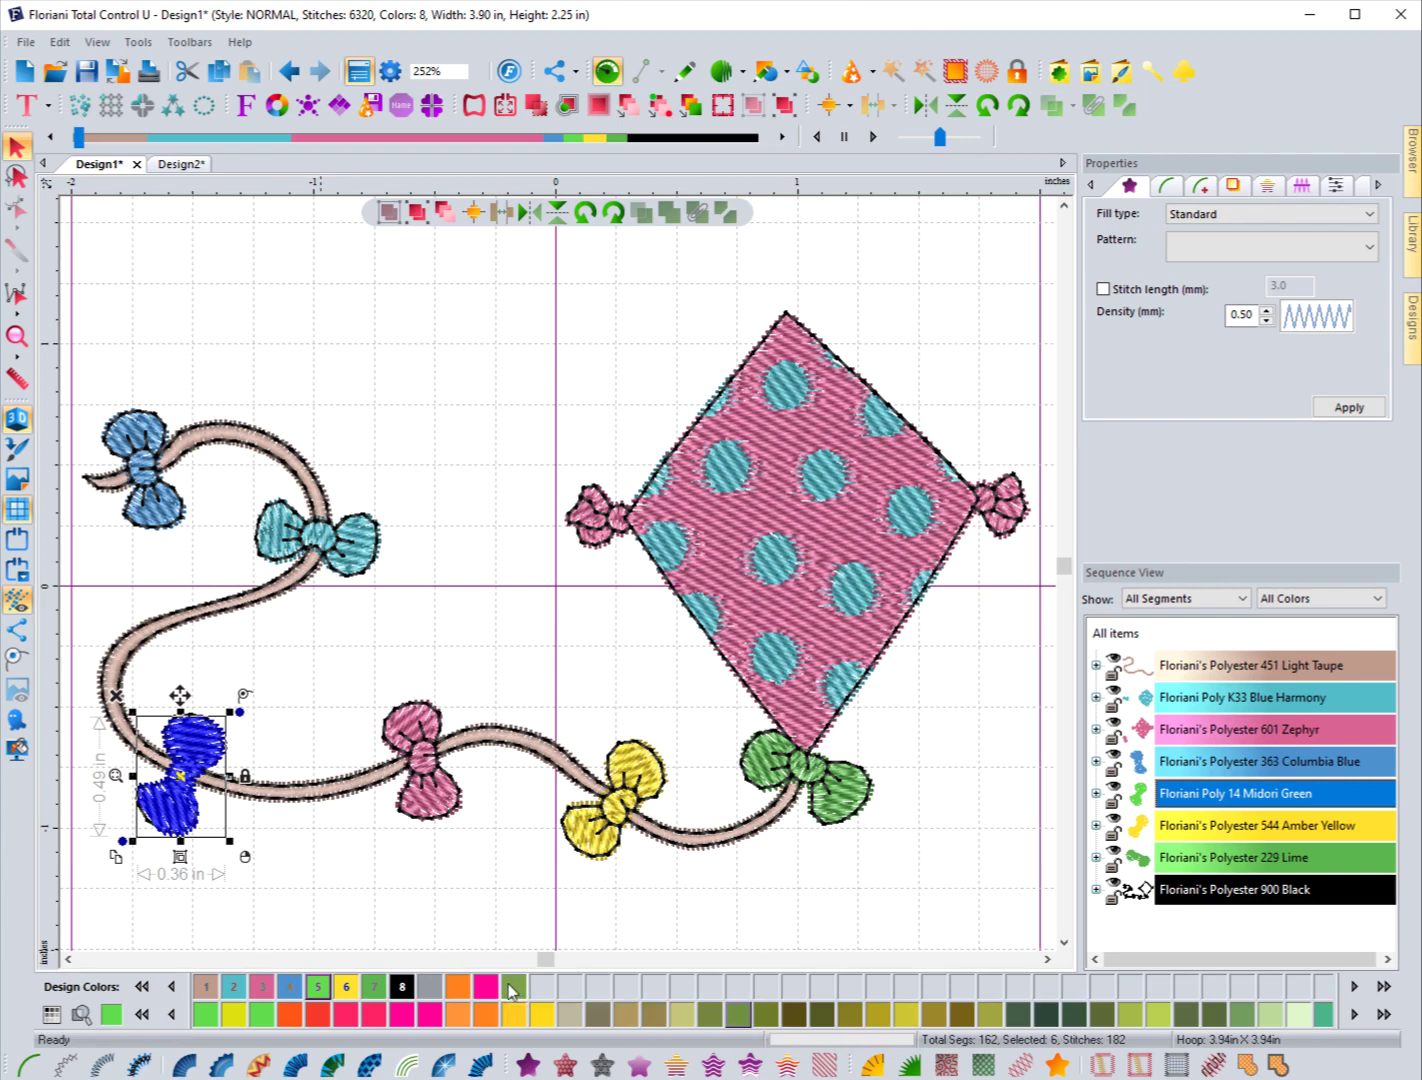
right_click(458, 992)
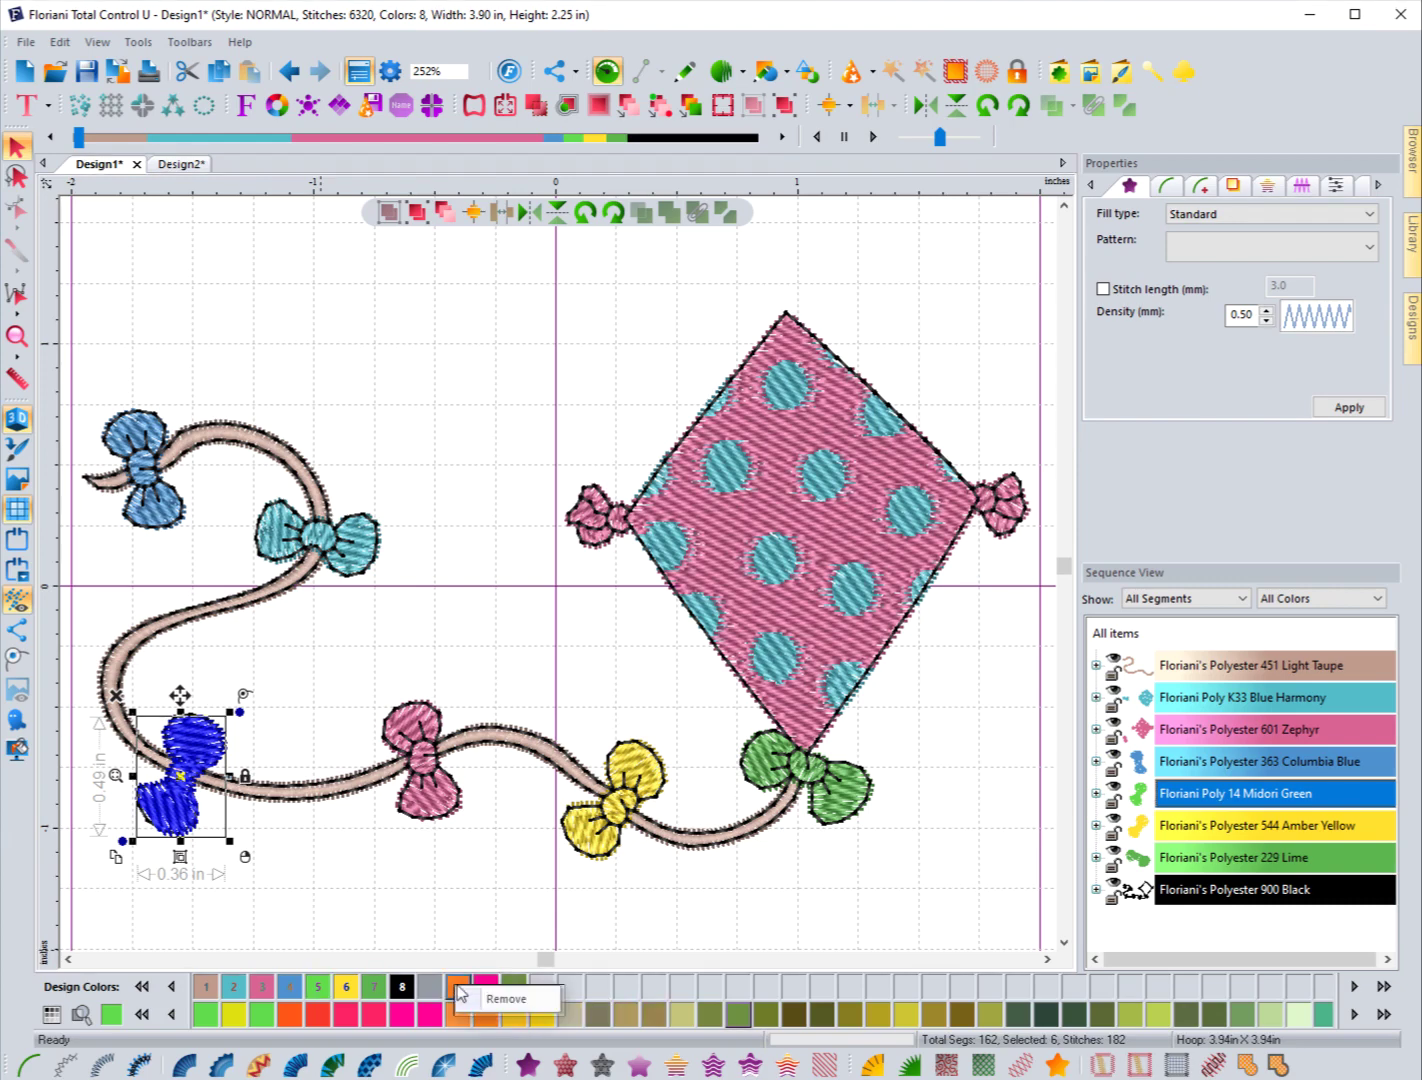
click(503, 1000)
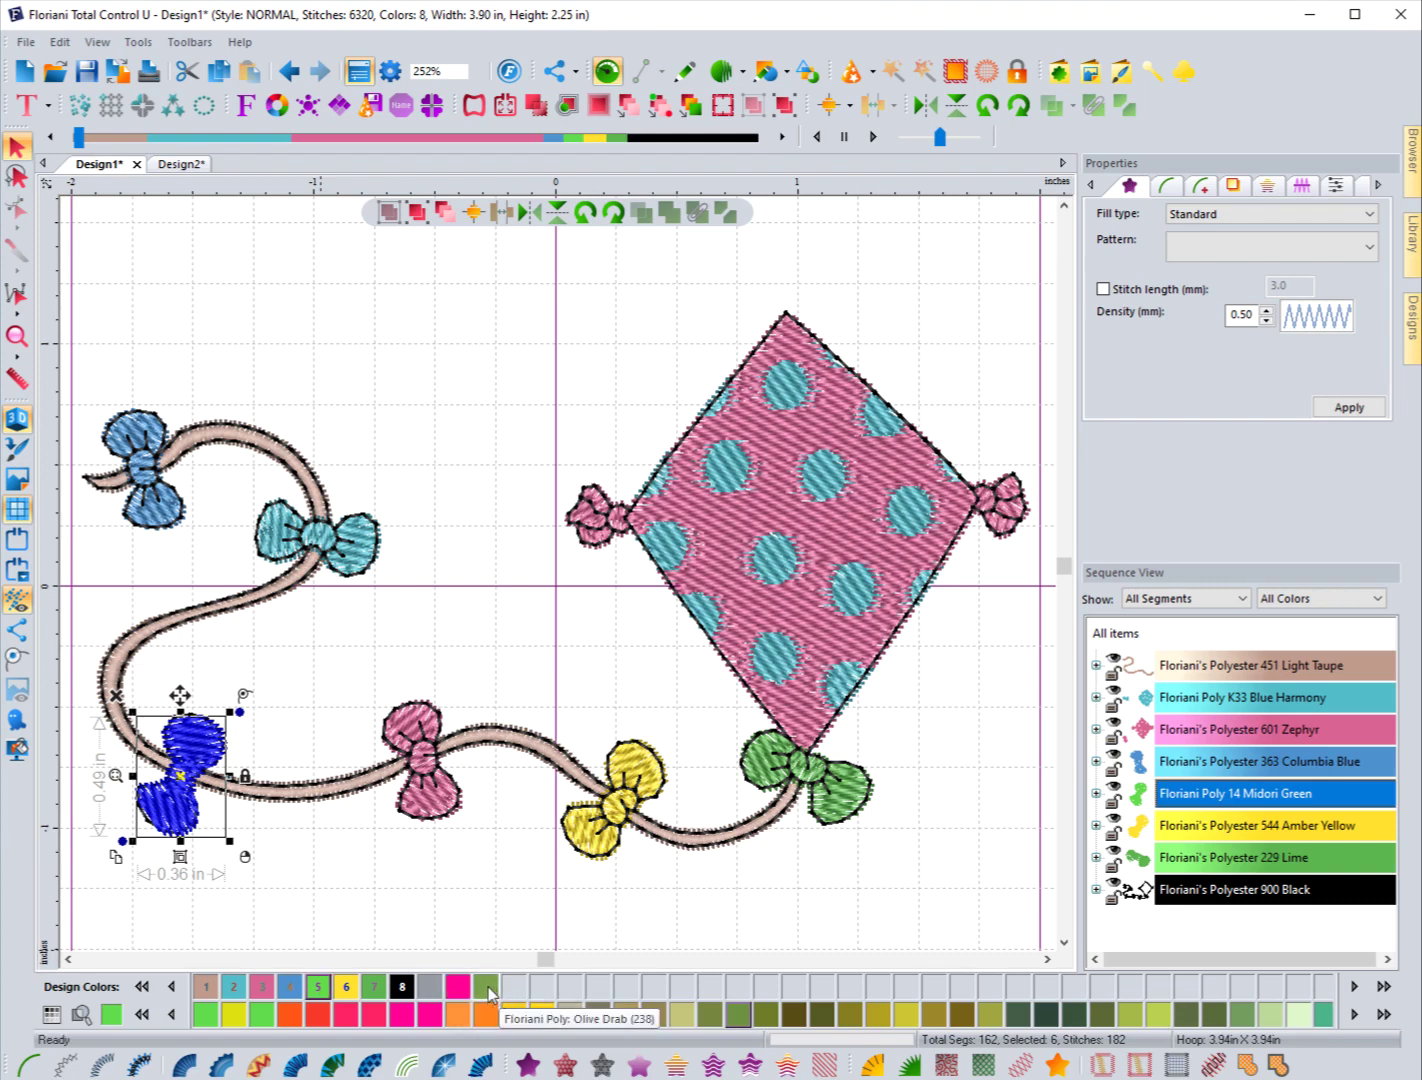
right_click(489, 993)
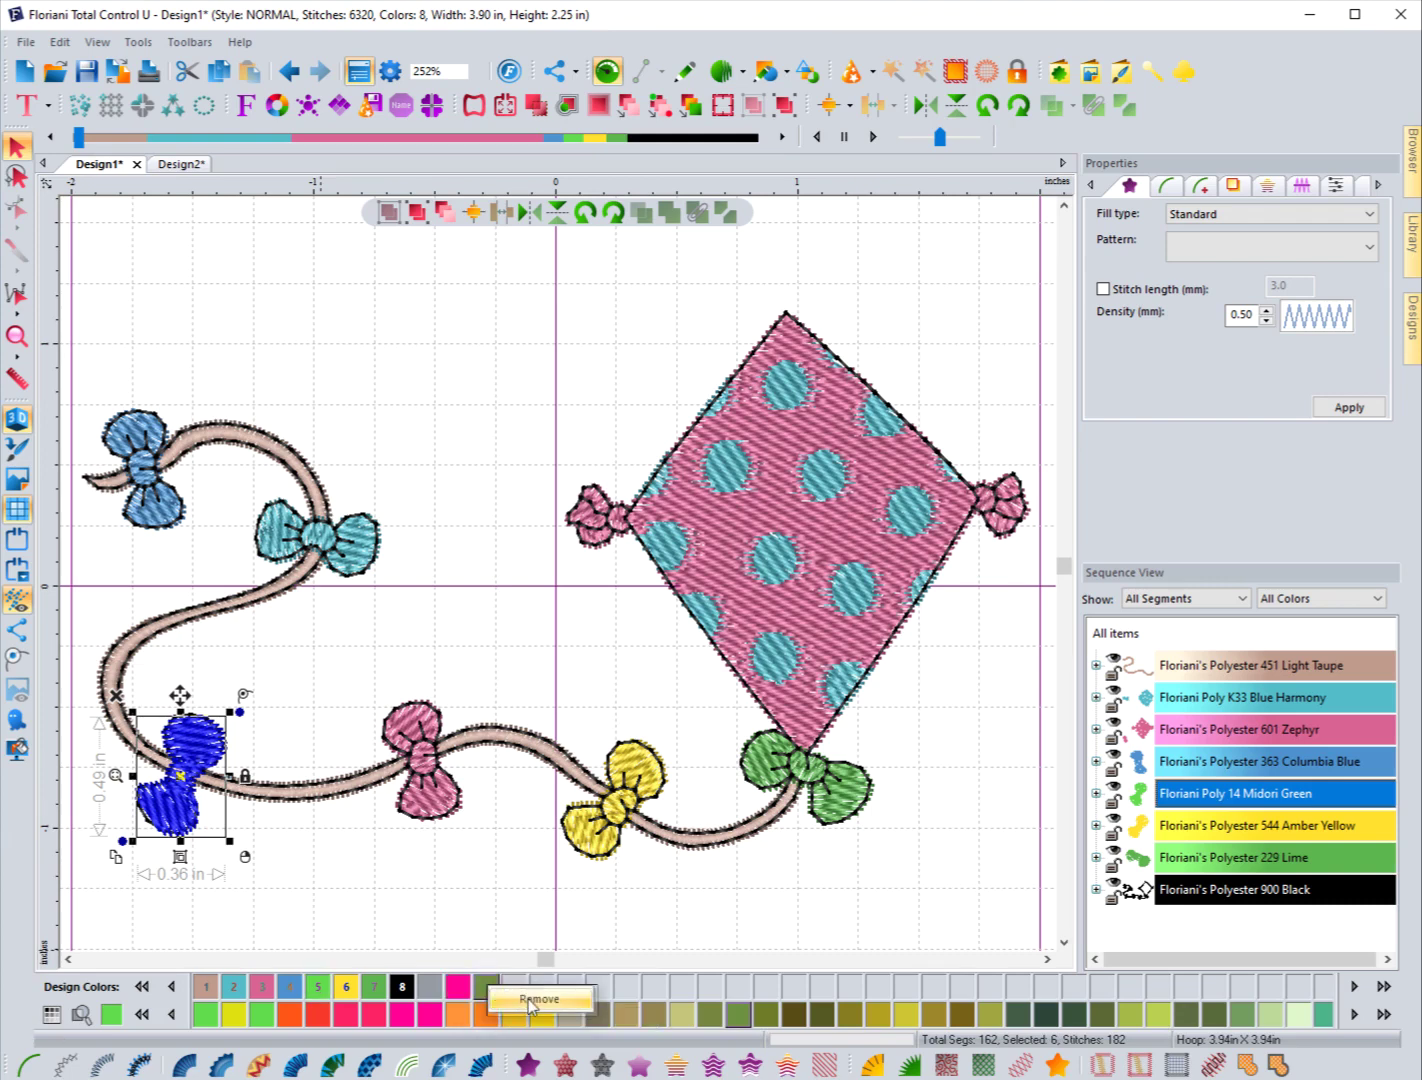
click(529, 1001)
Leave the yellow and pink palette colours unchanged and deselect to view the green bow
right_click(540, 1013)
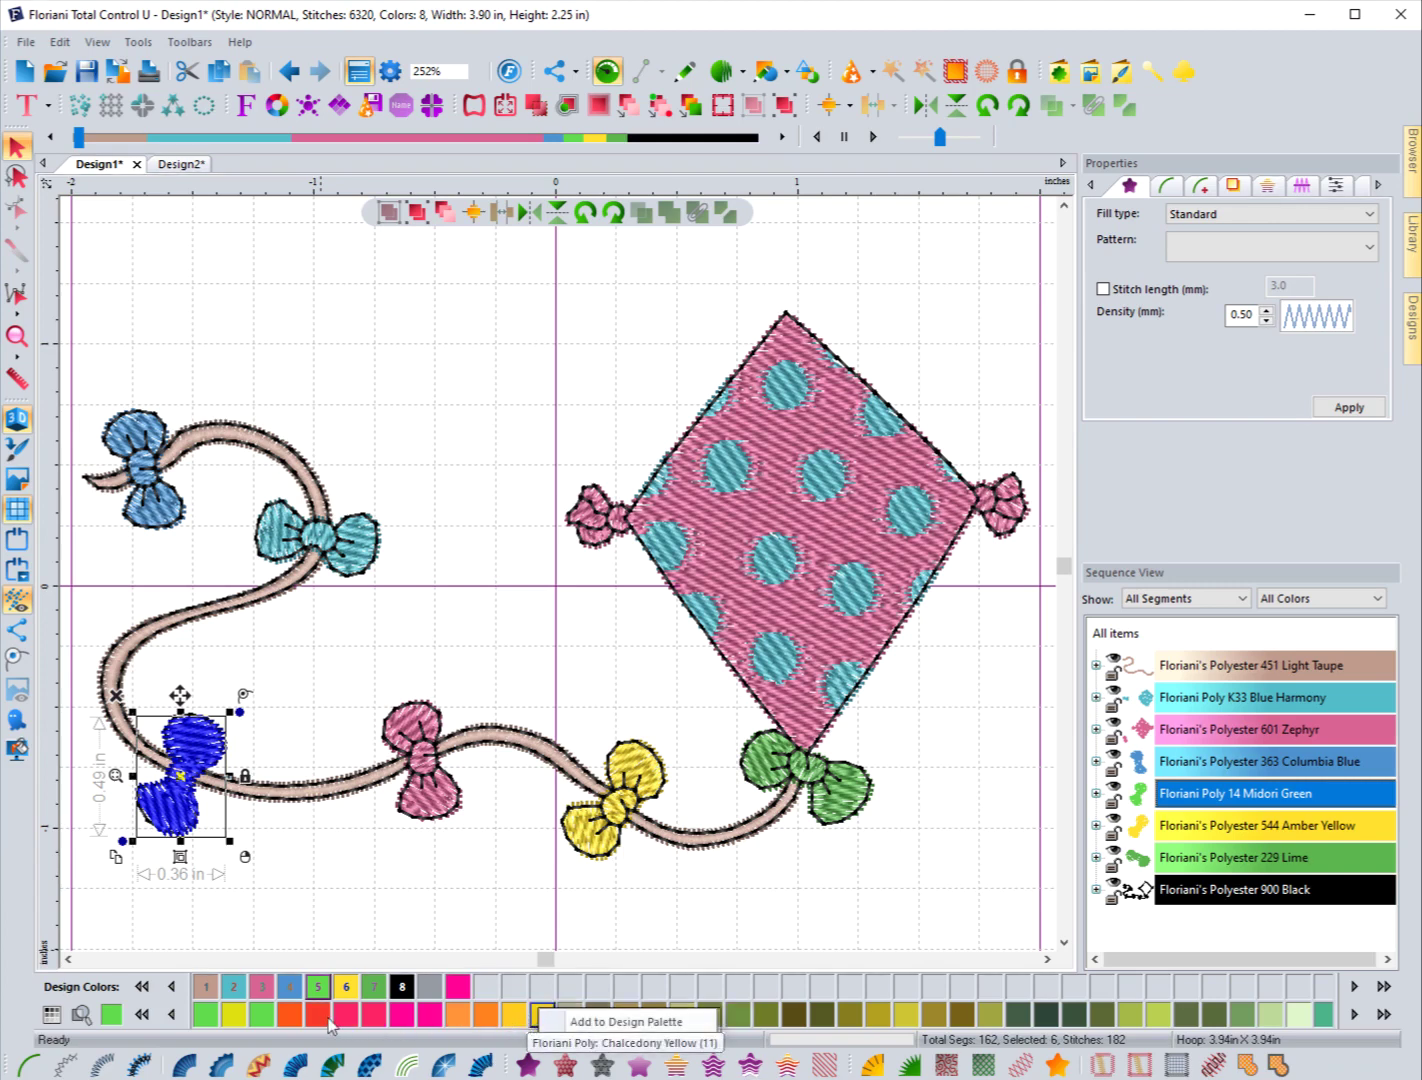
click(744, 1022)
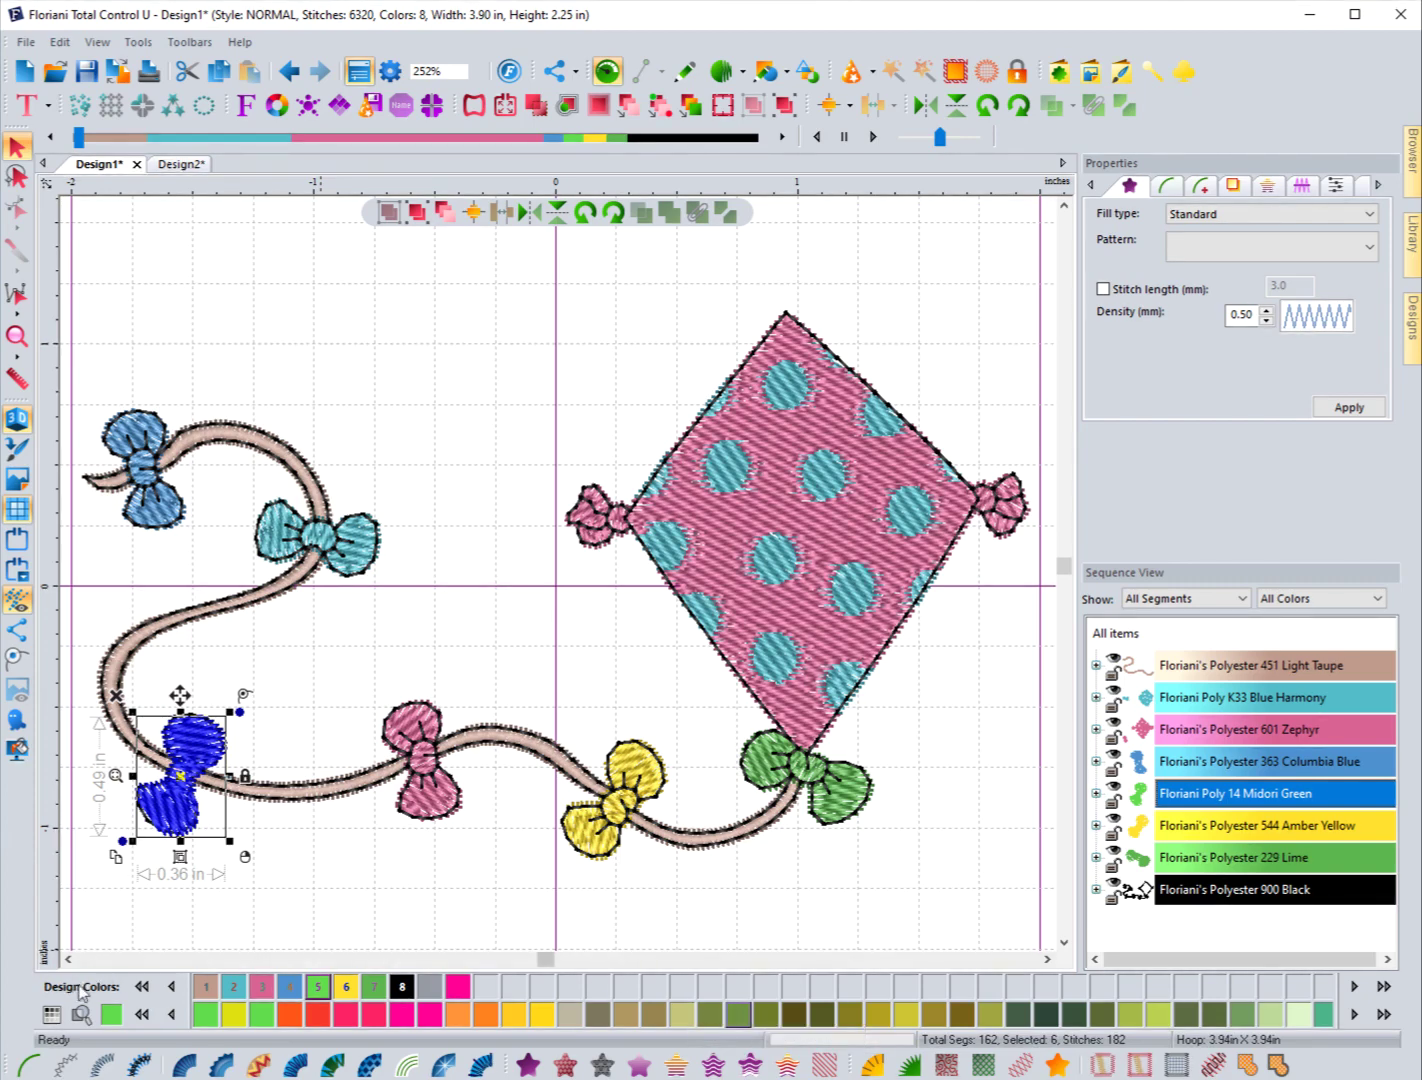
right_click(452, 990)
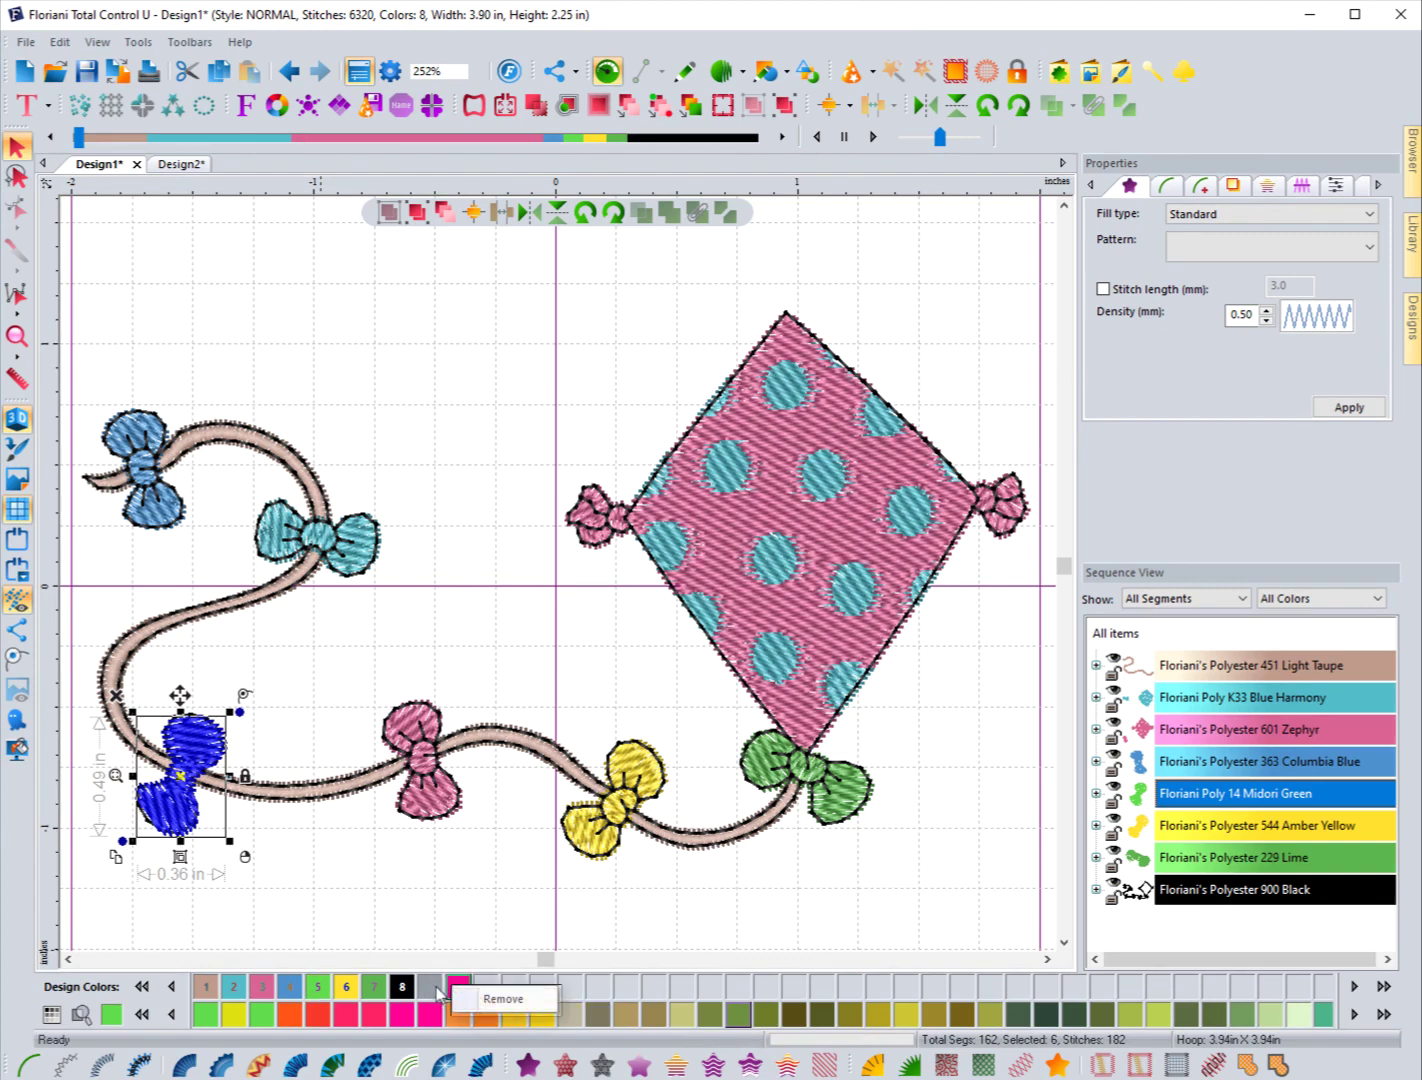
click(572, 1000)
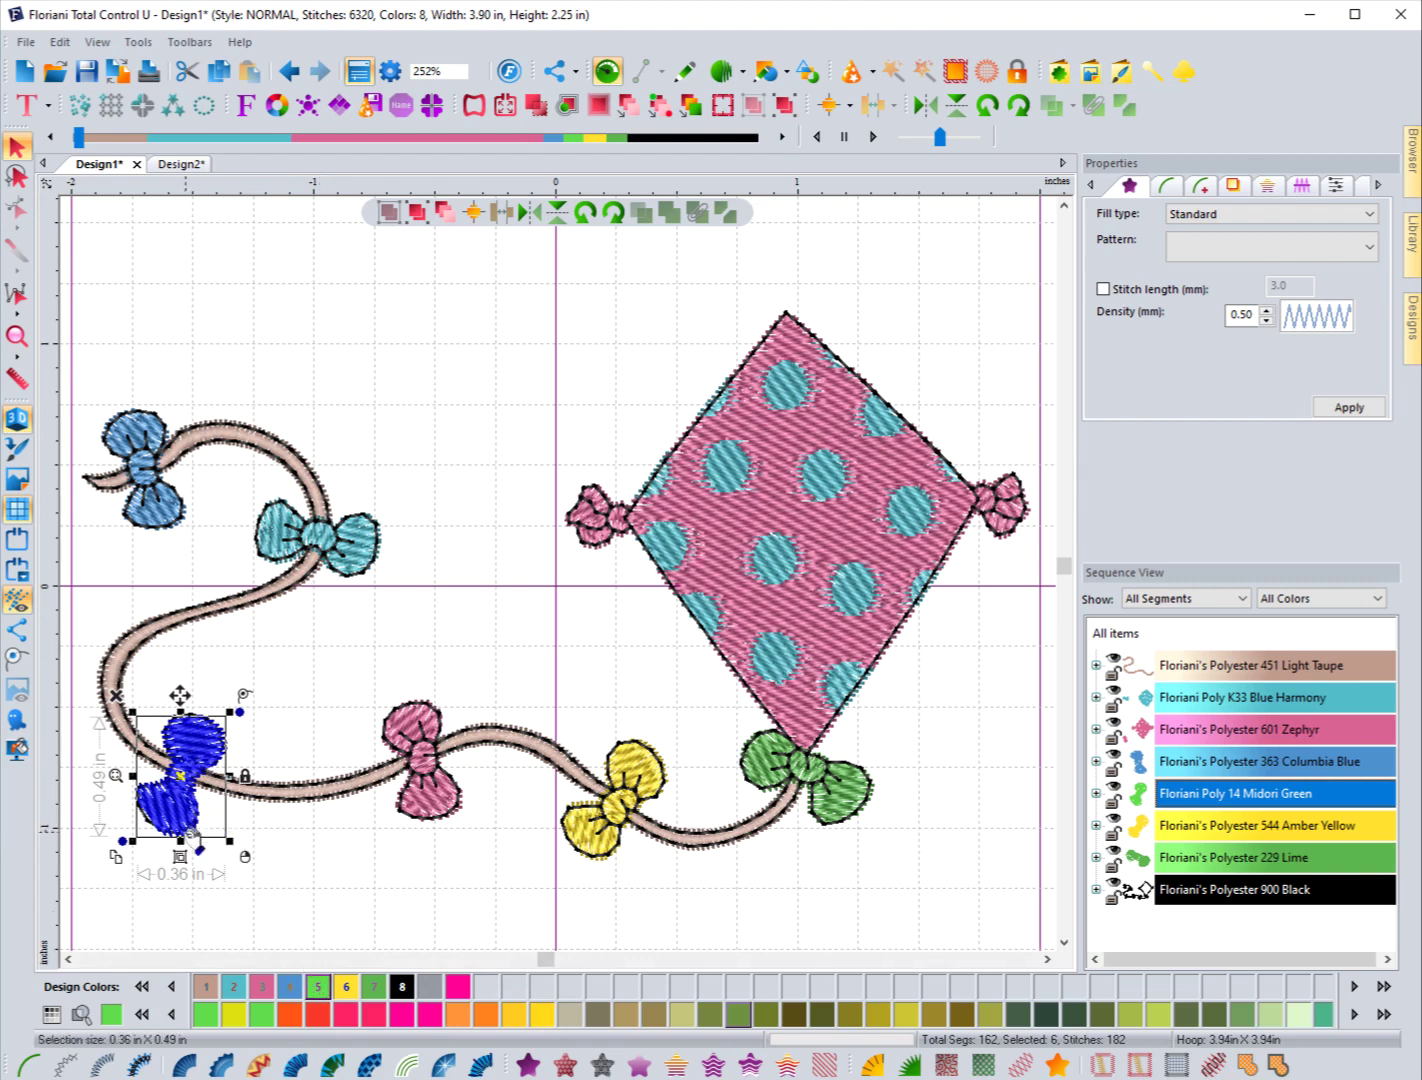
click(298, 840)
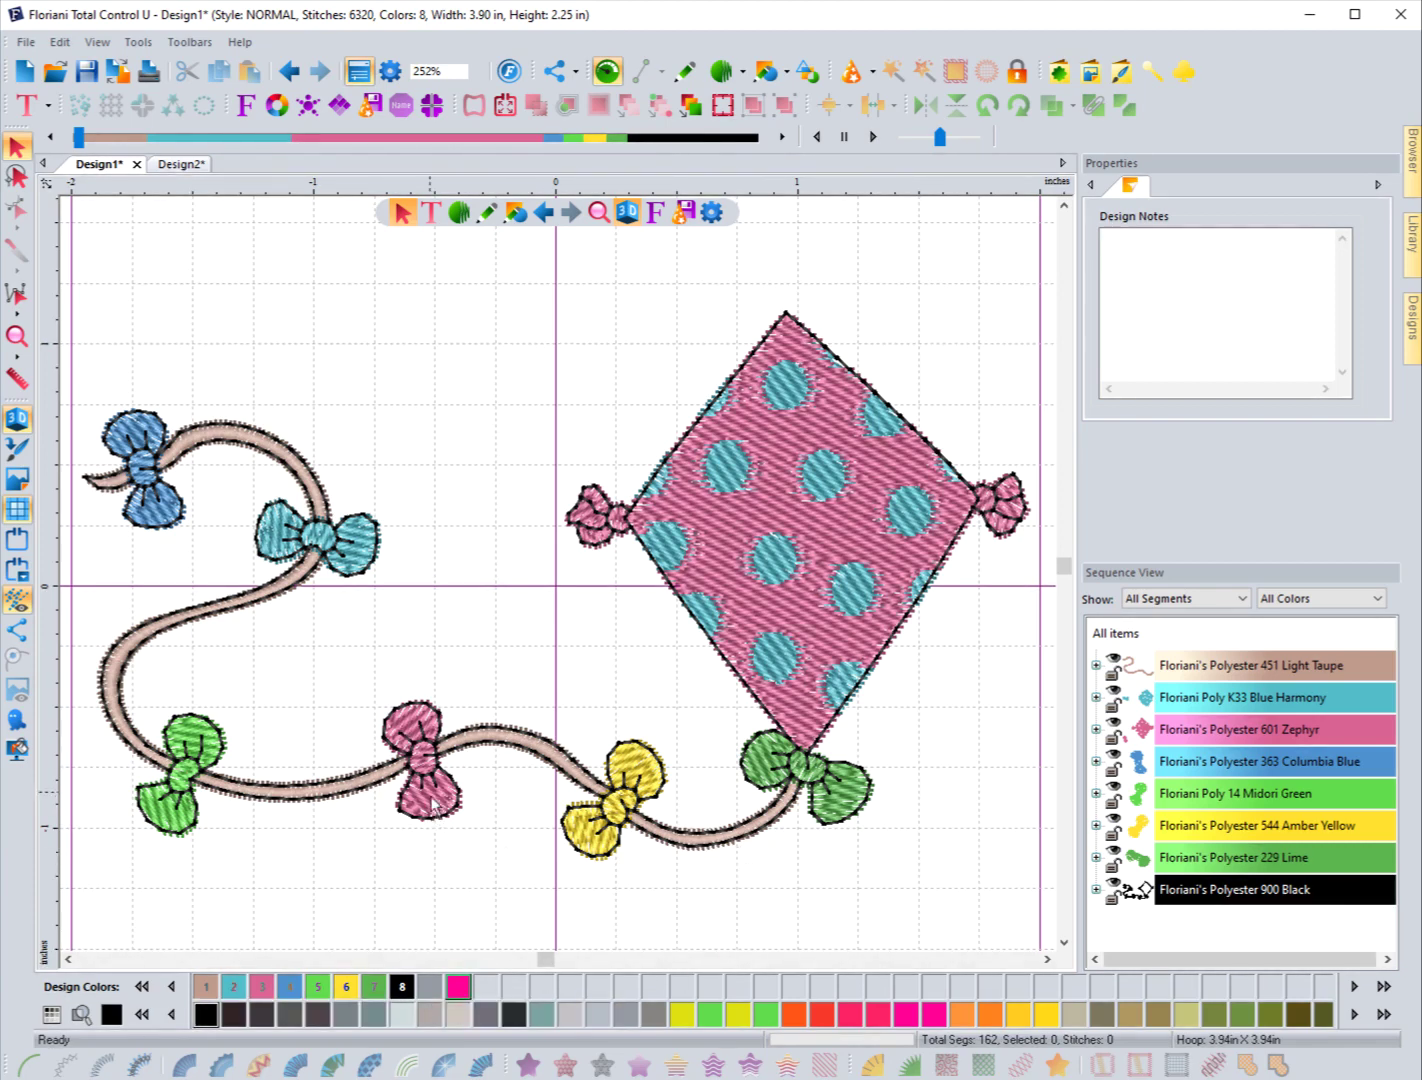
Select the middle bow's six segments under the Zephyr pink thread
click(1160, 733)
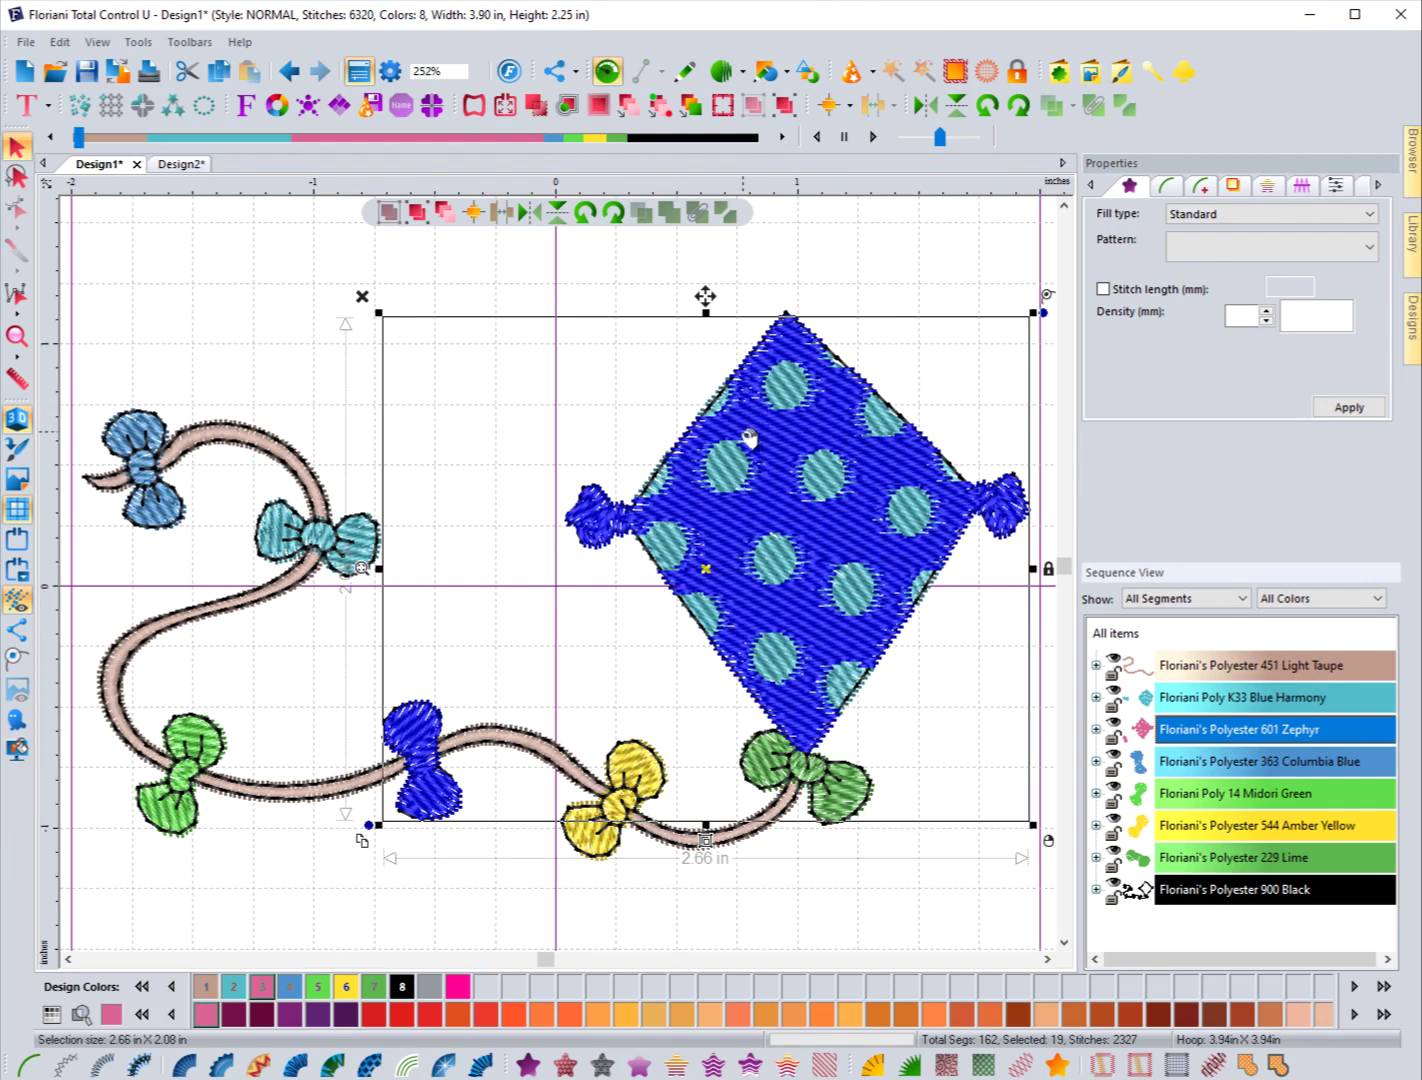
click(1096, 729)
scroll(1193, 836, down, 2)
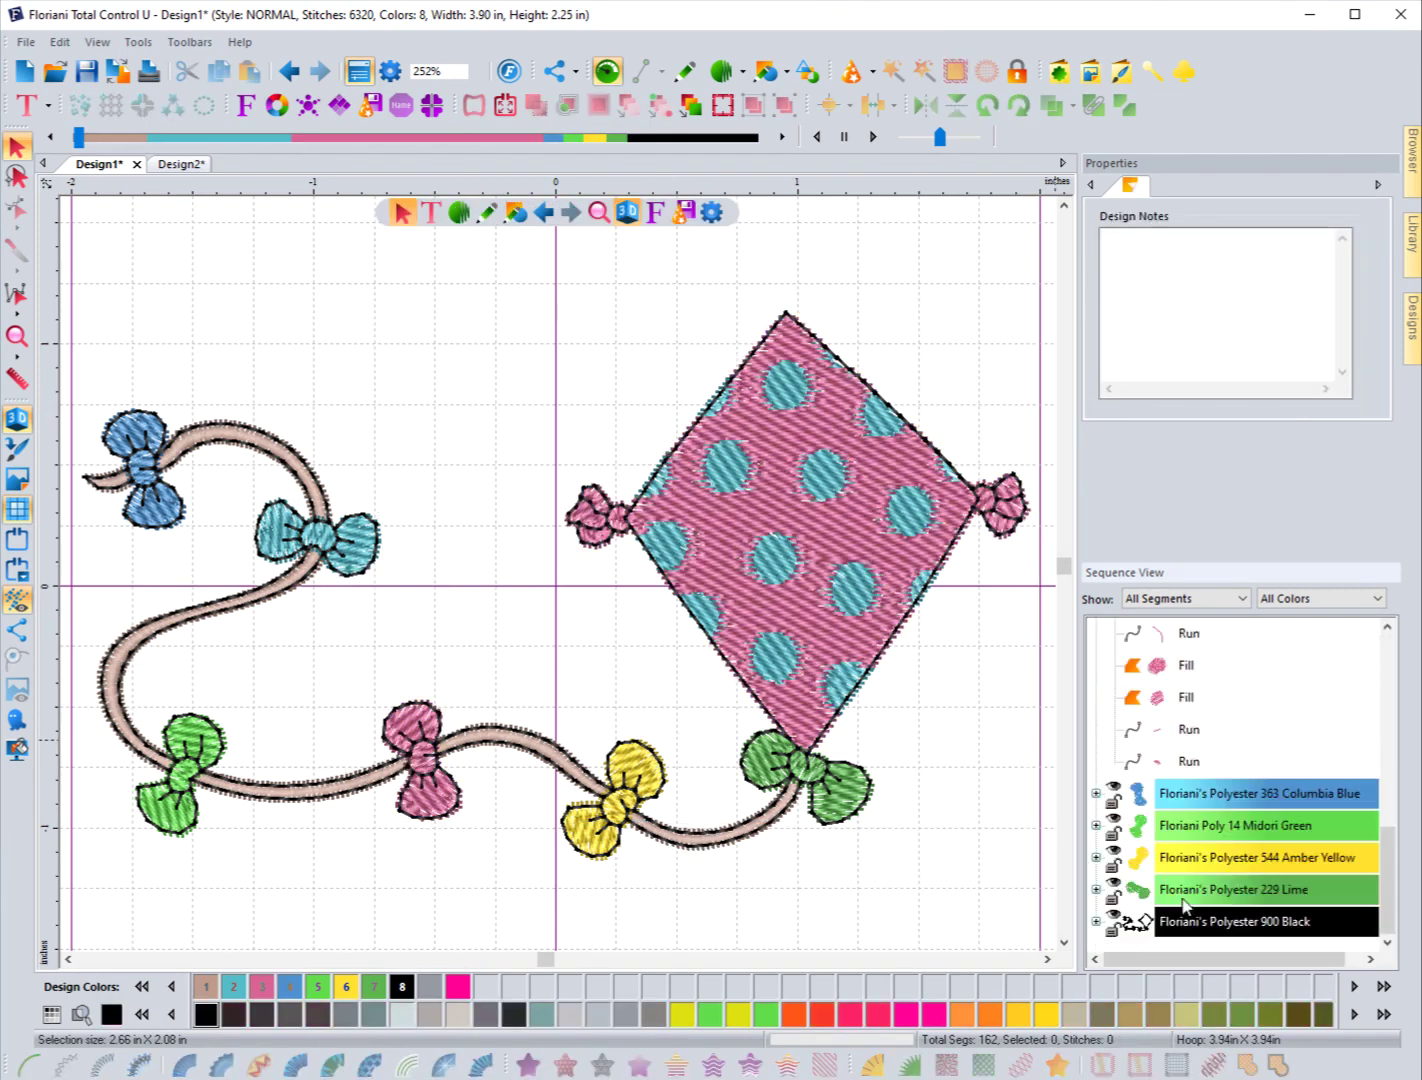
click(1162, 668)
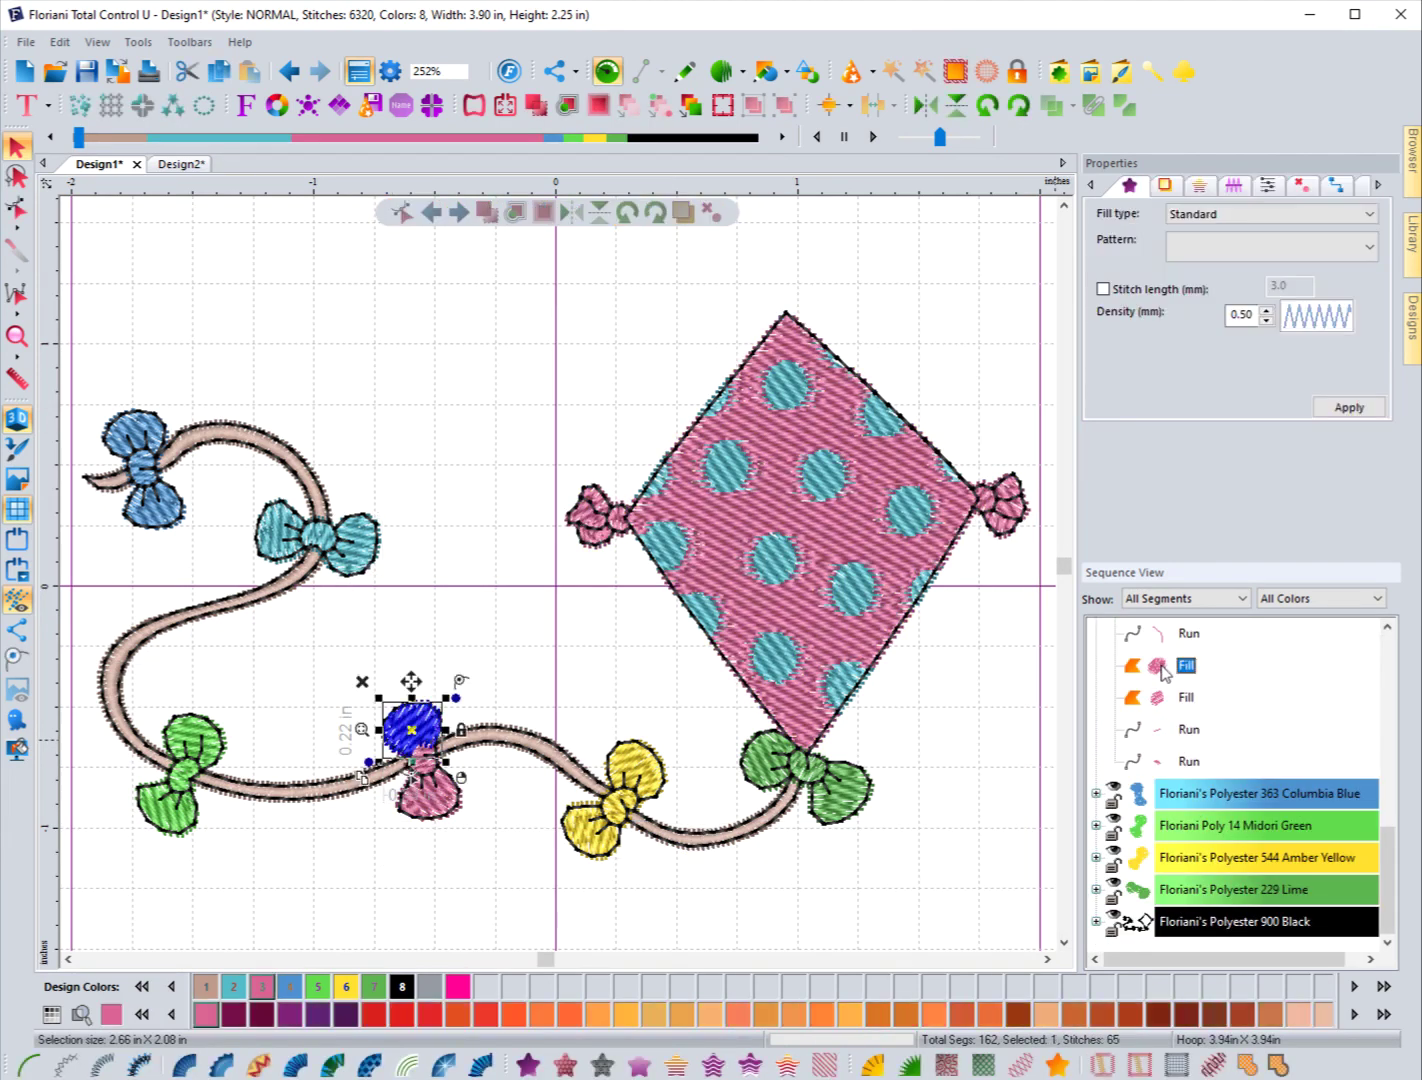
scroll(1185, 735, up, 1)
click(1184, 698)
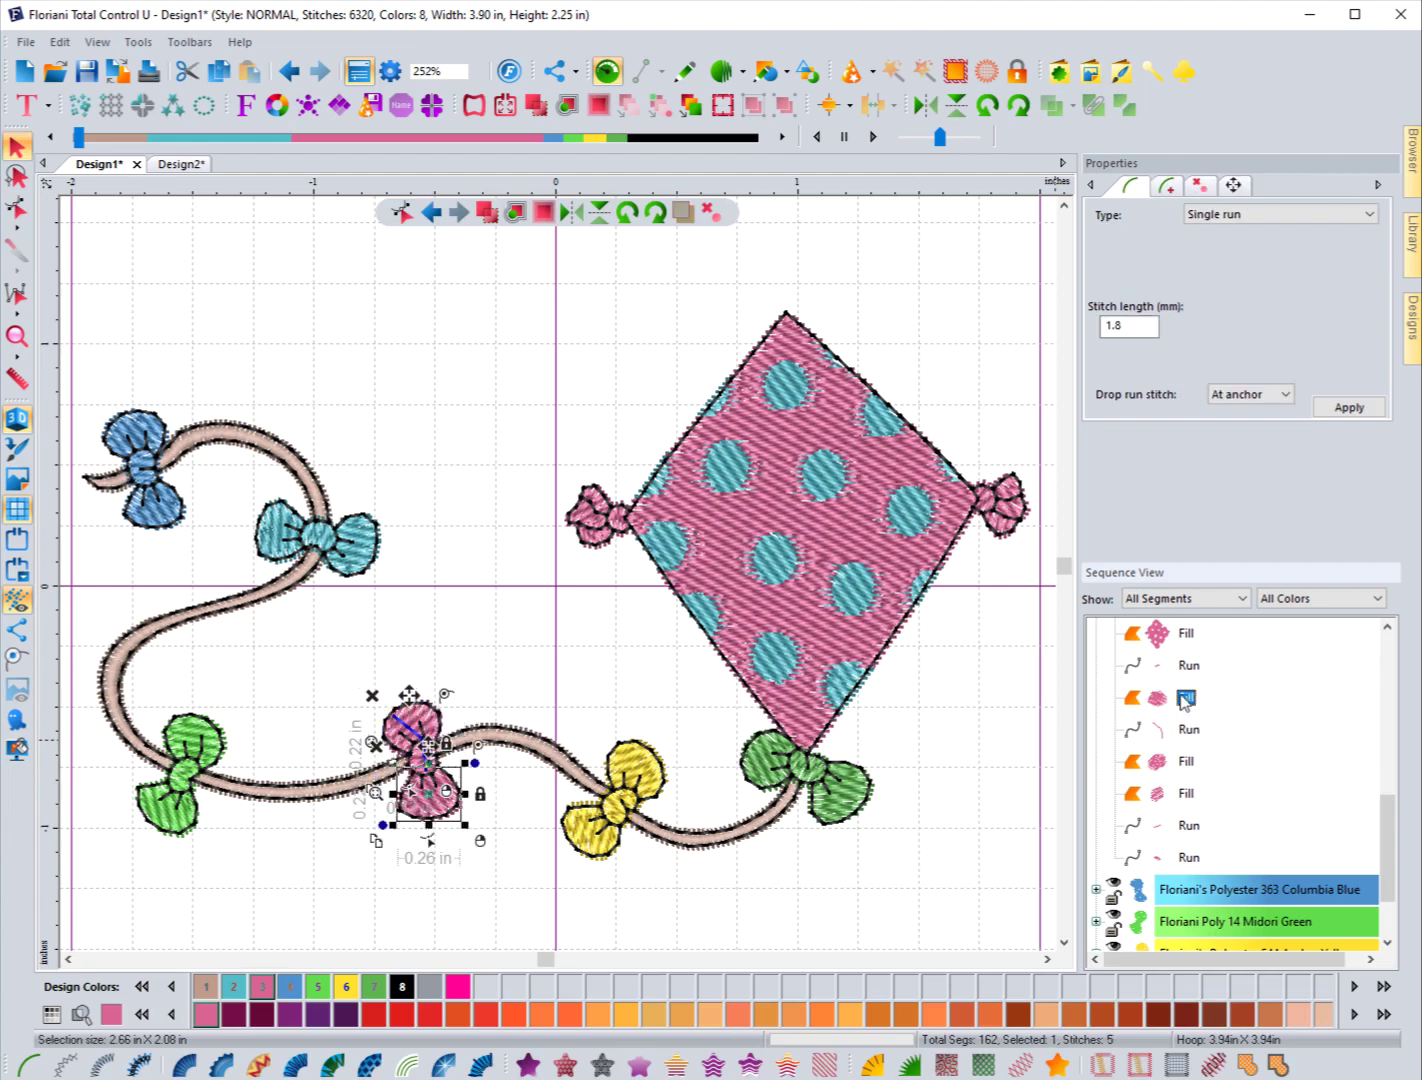
click(1187, 667)
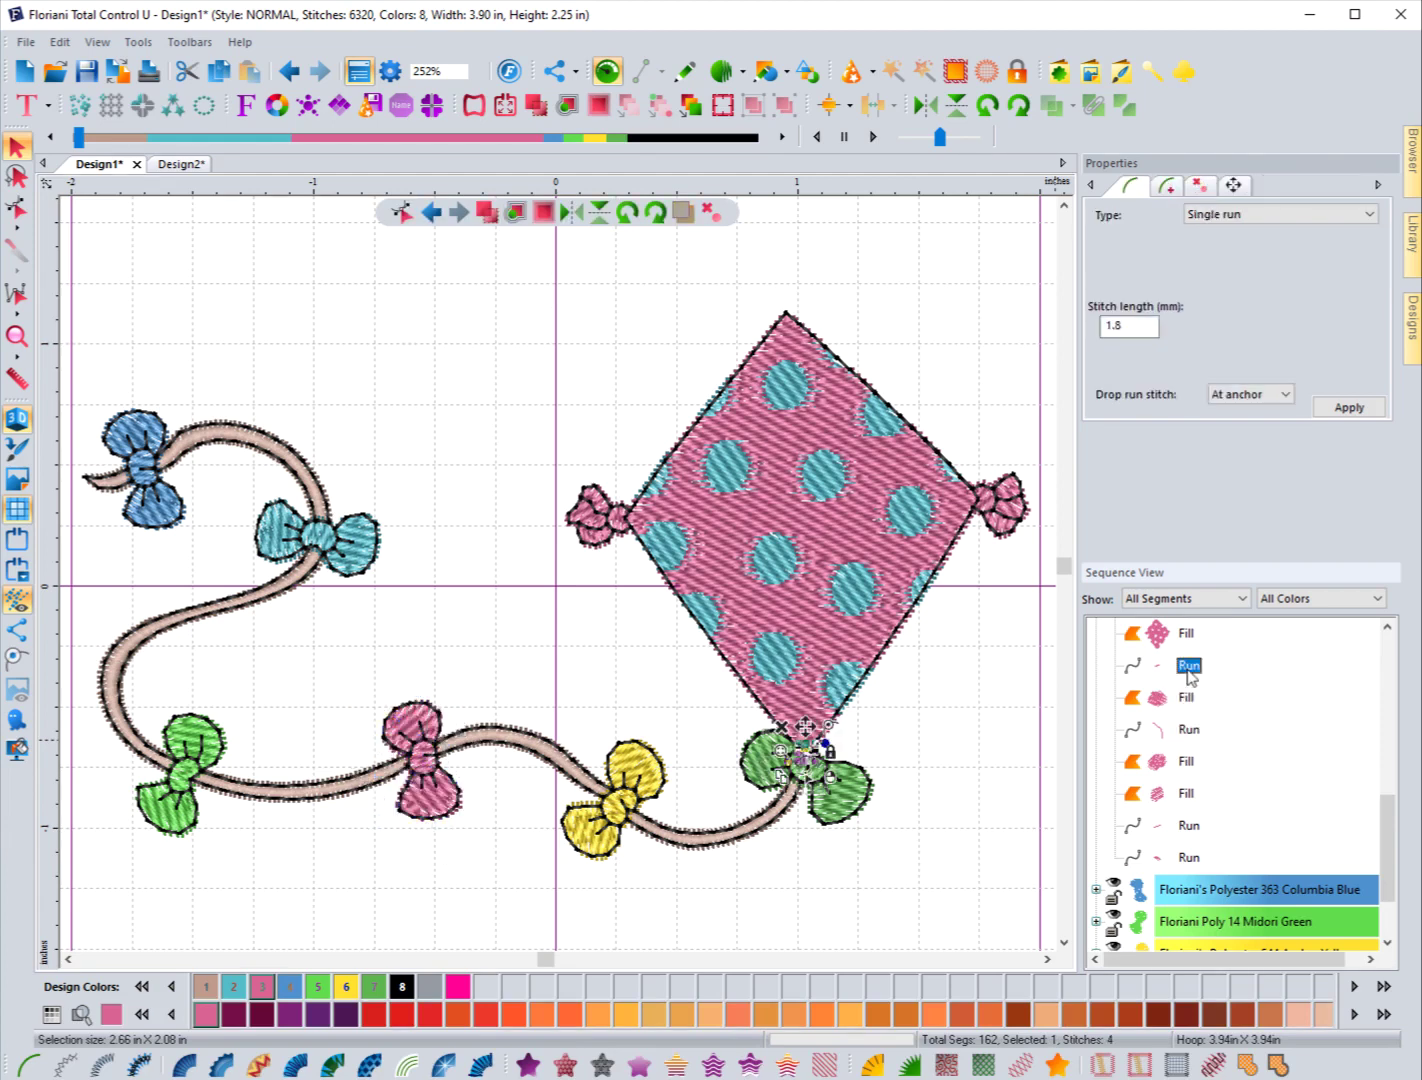
click(1187, 699)
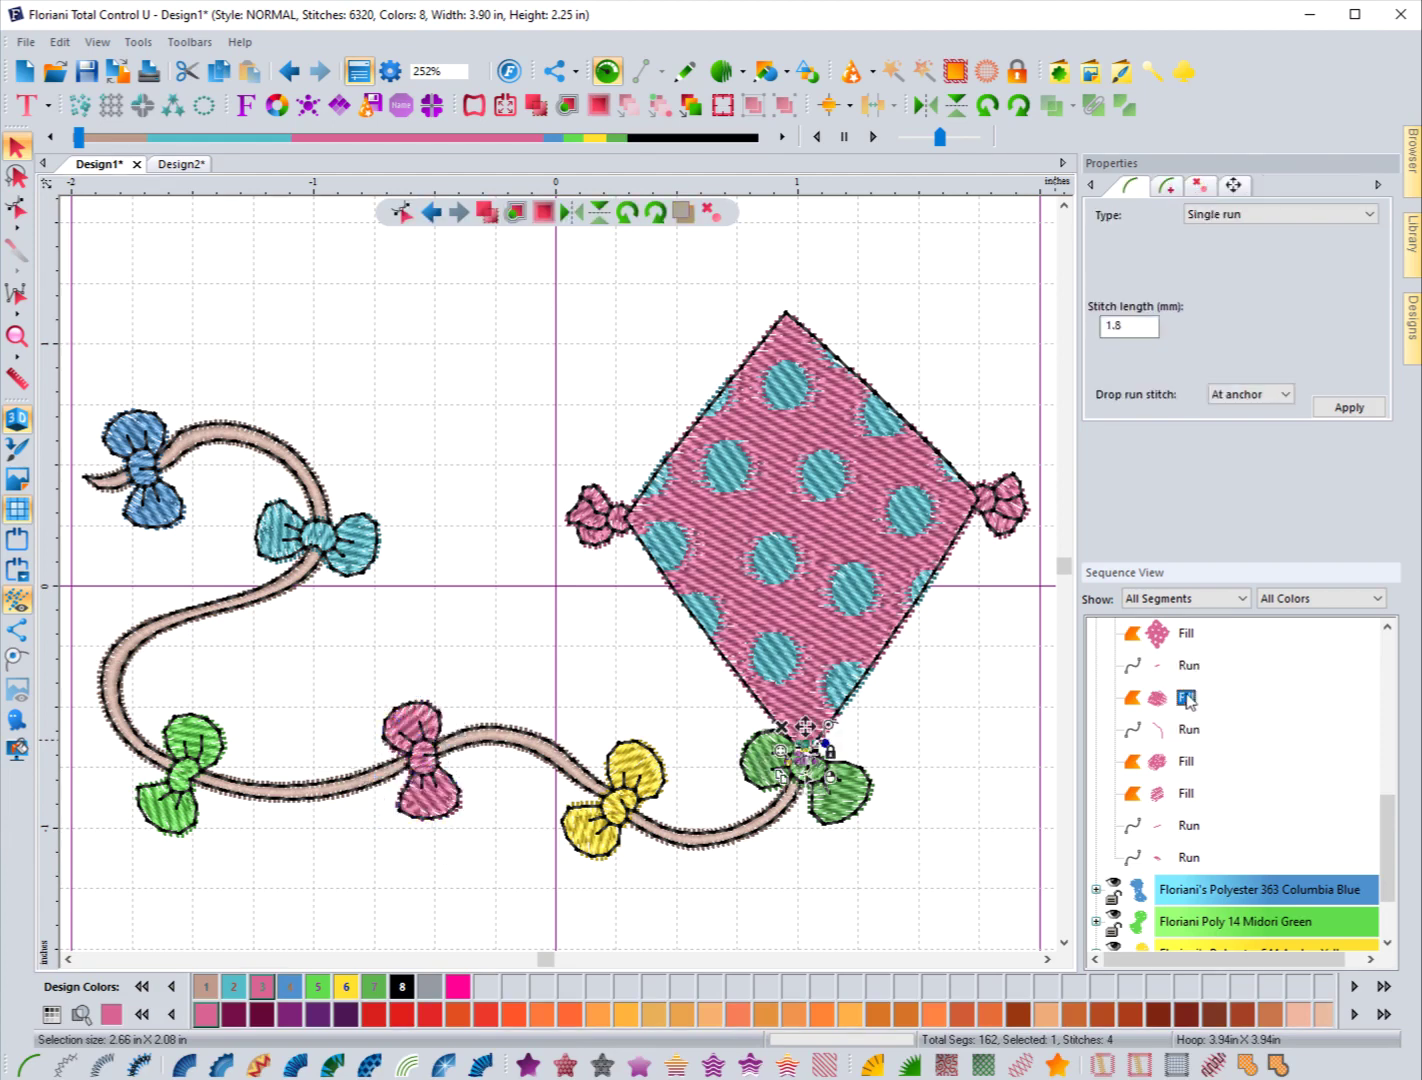
shift+click(1190, 858)
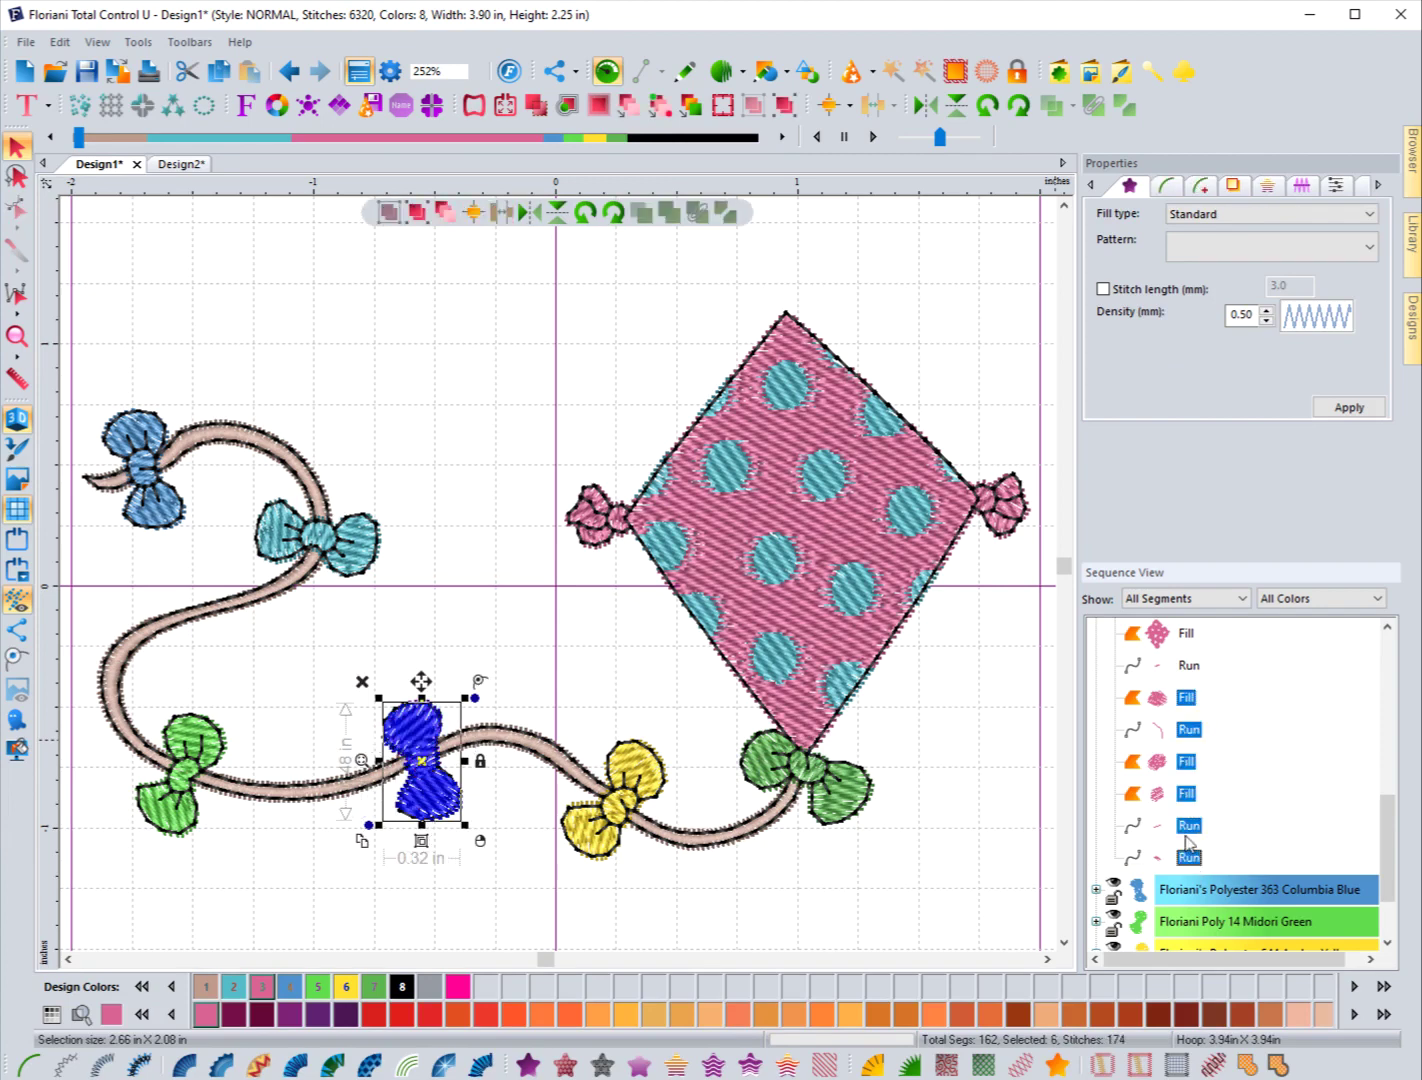
Move the middle bow onto its own thread set to Floriani Poly 462 Silver
click(313, 993)
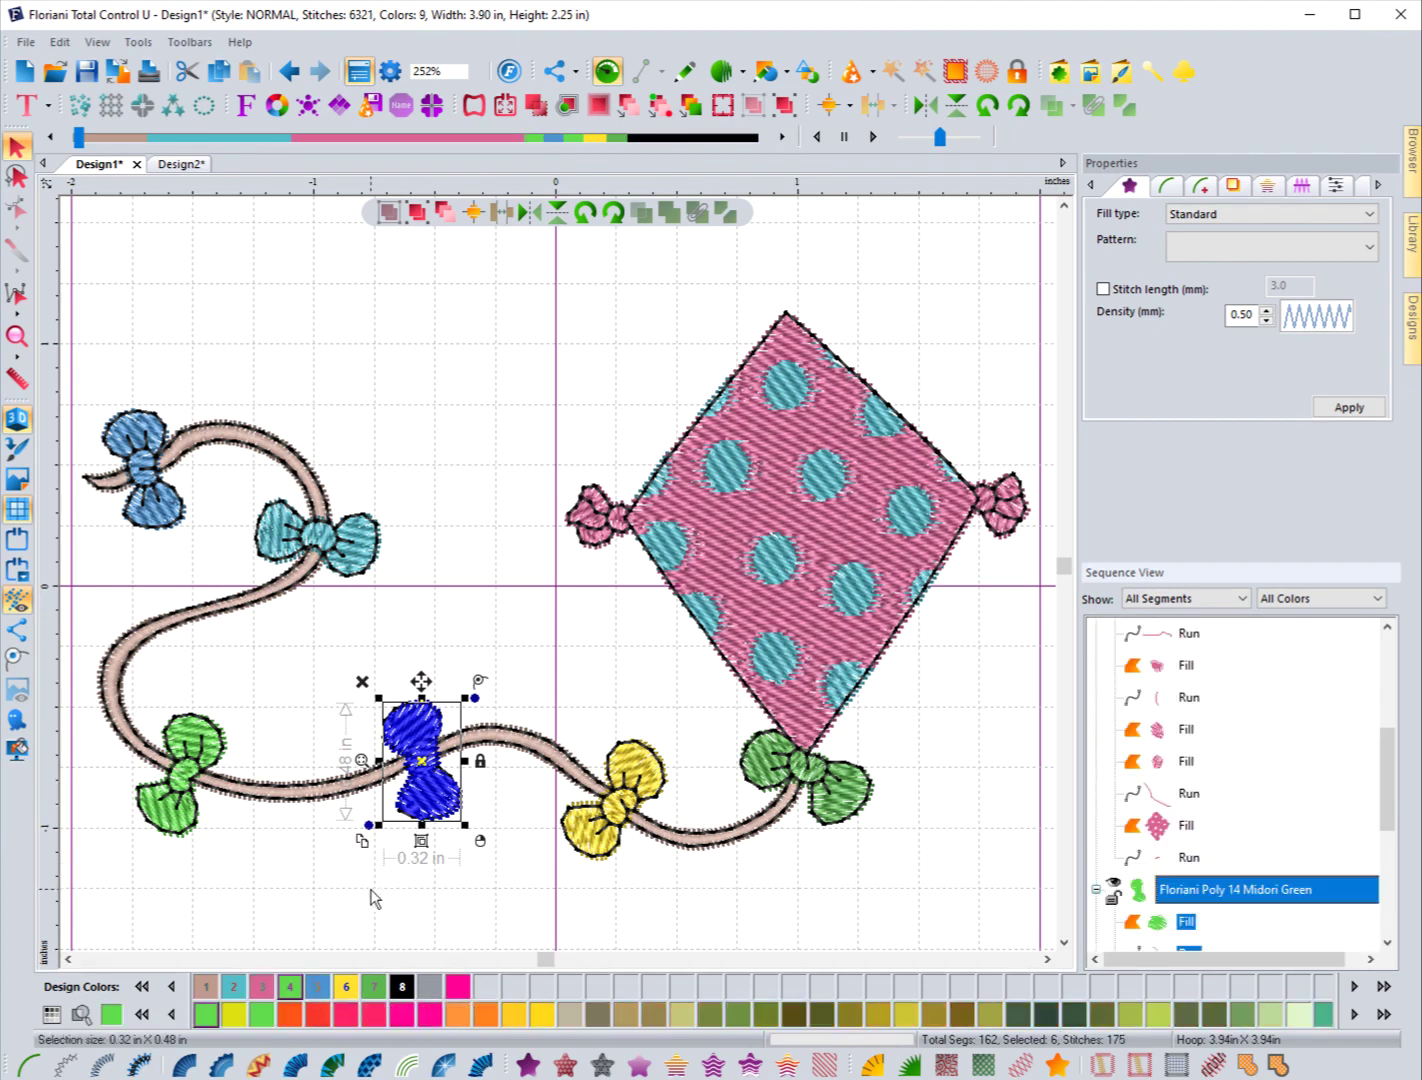
click(432, 984)
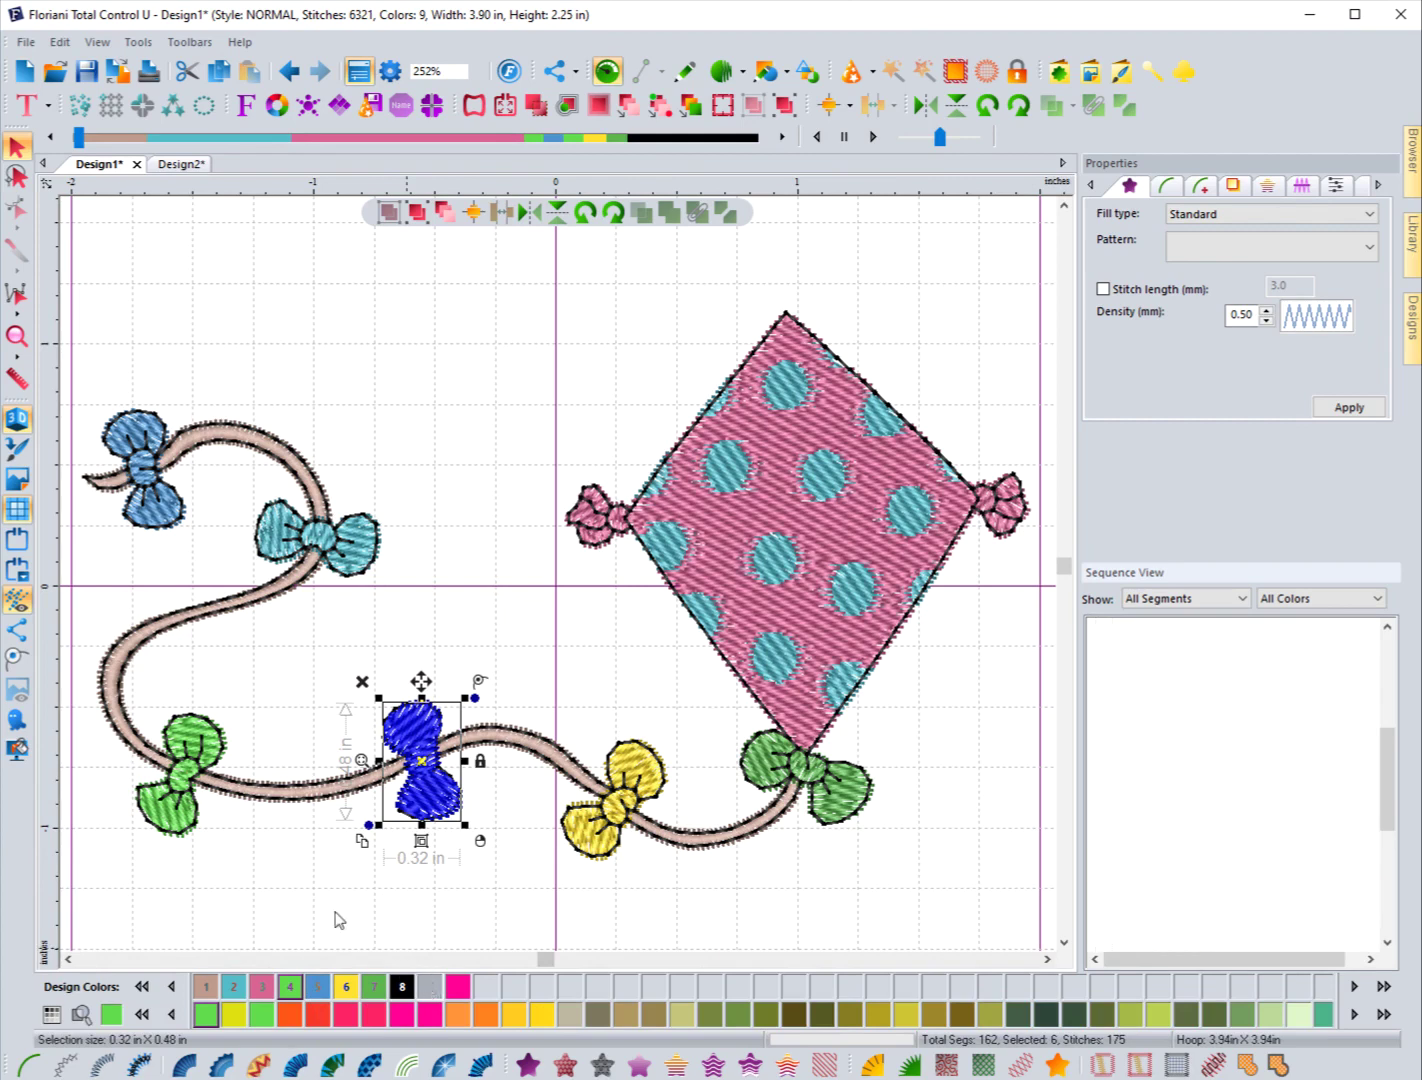
click(333, 915)
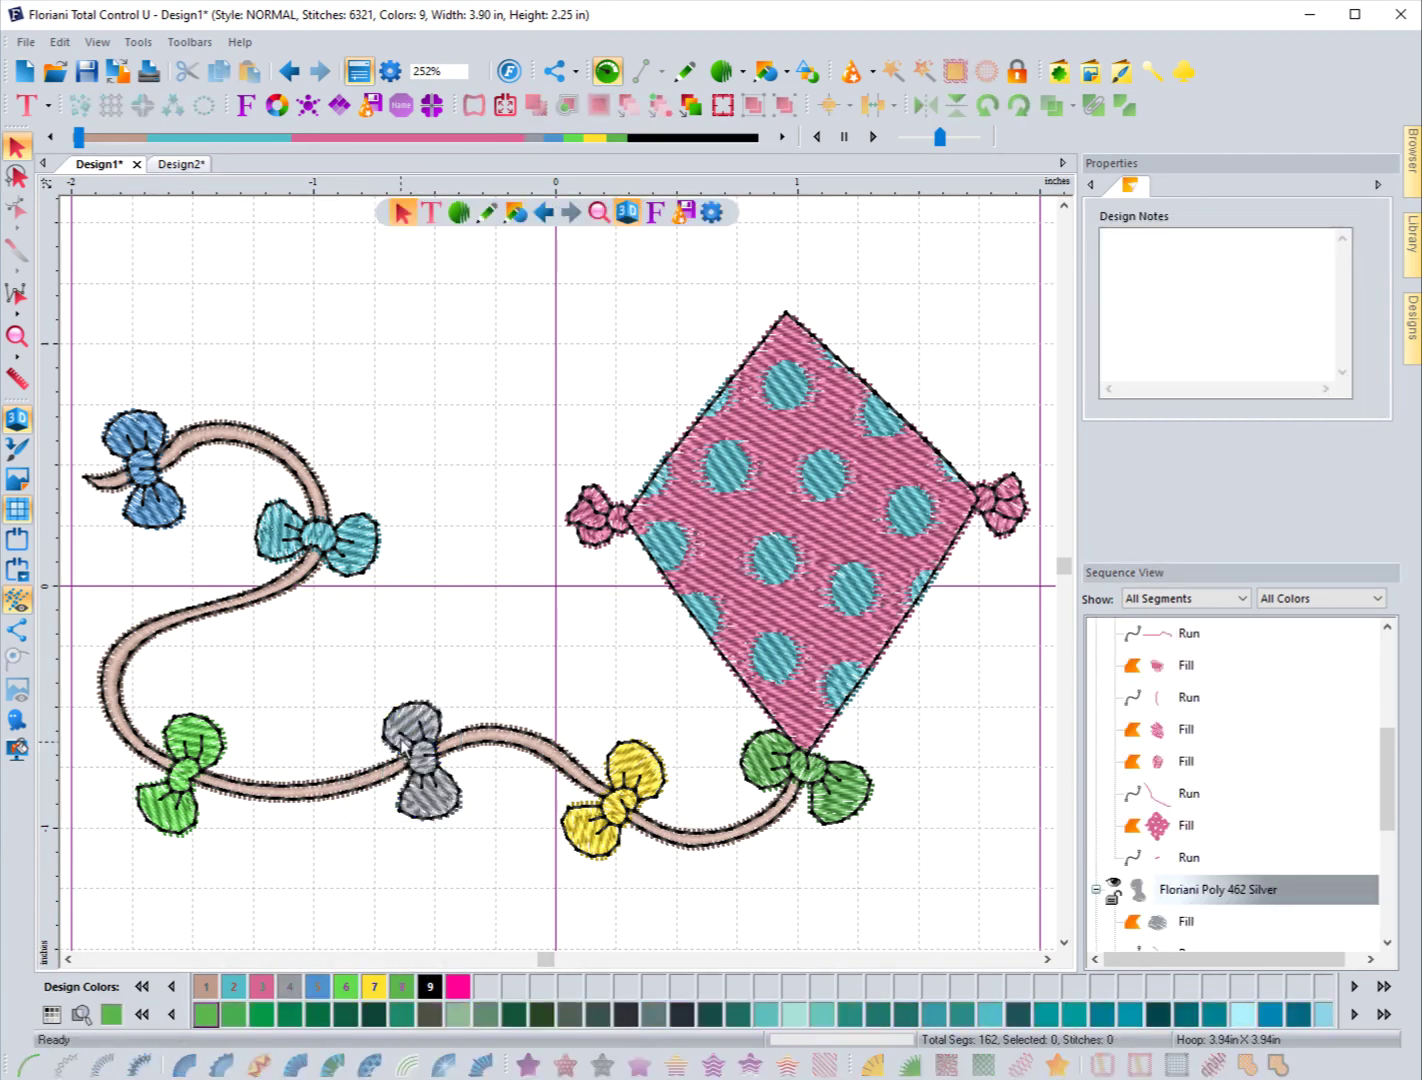
click(1095, 889)
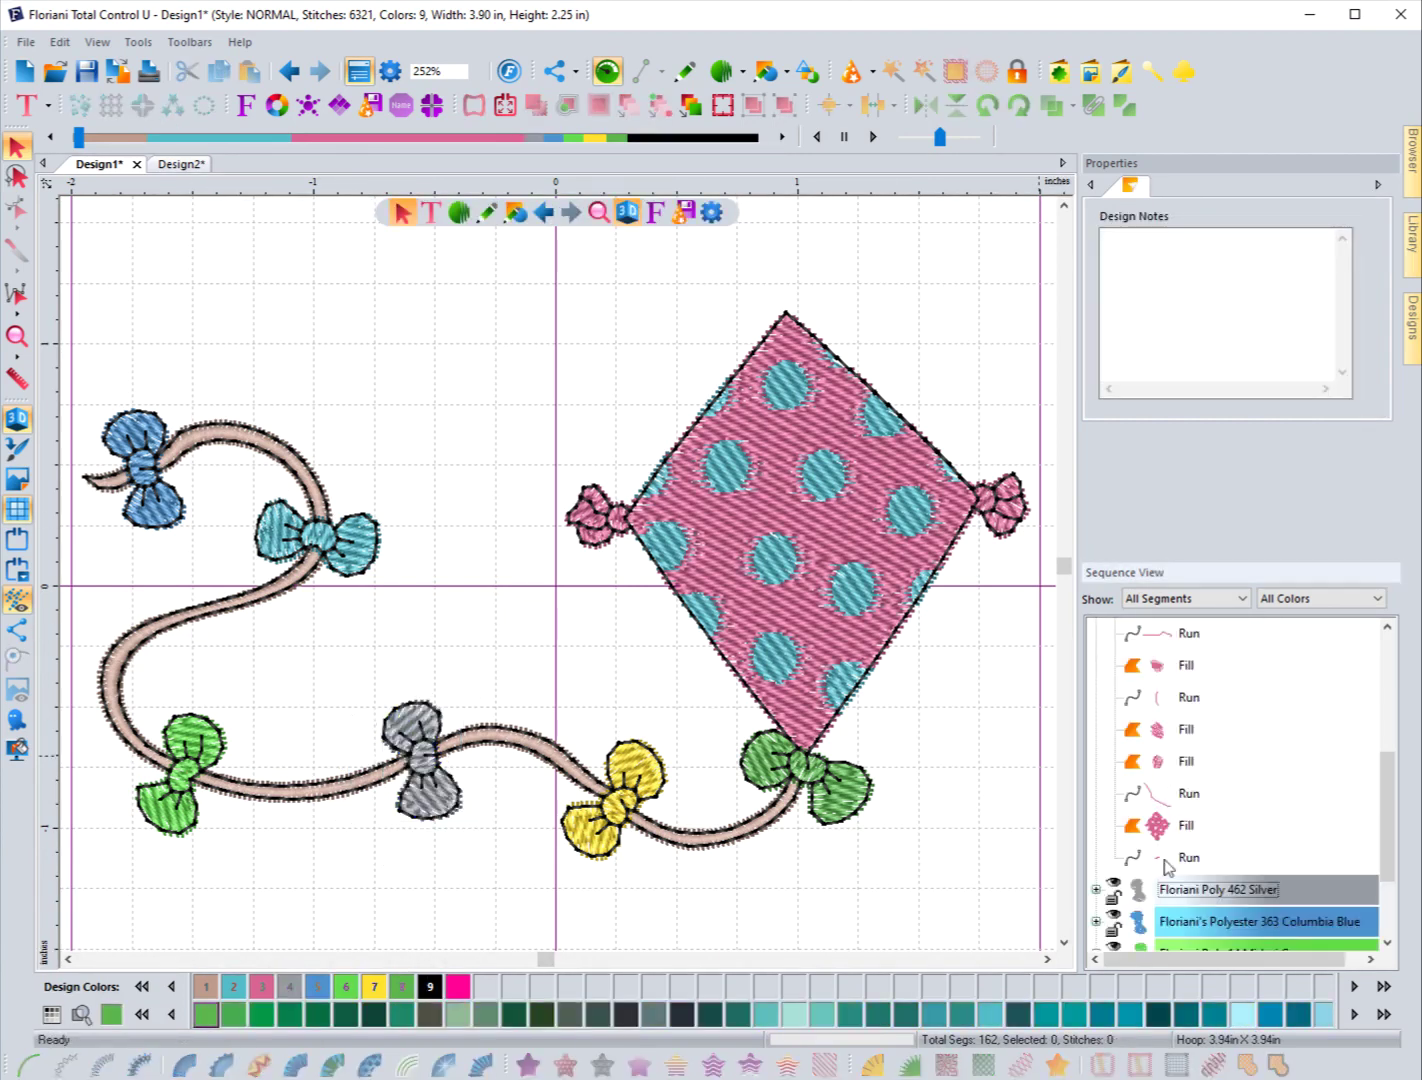
scroll(1110, 860, up, 3)
click(1096, 727)
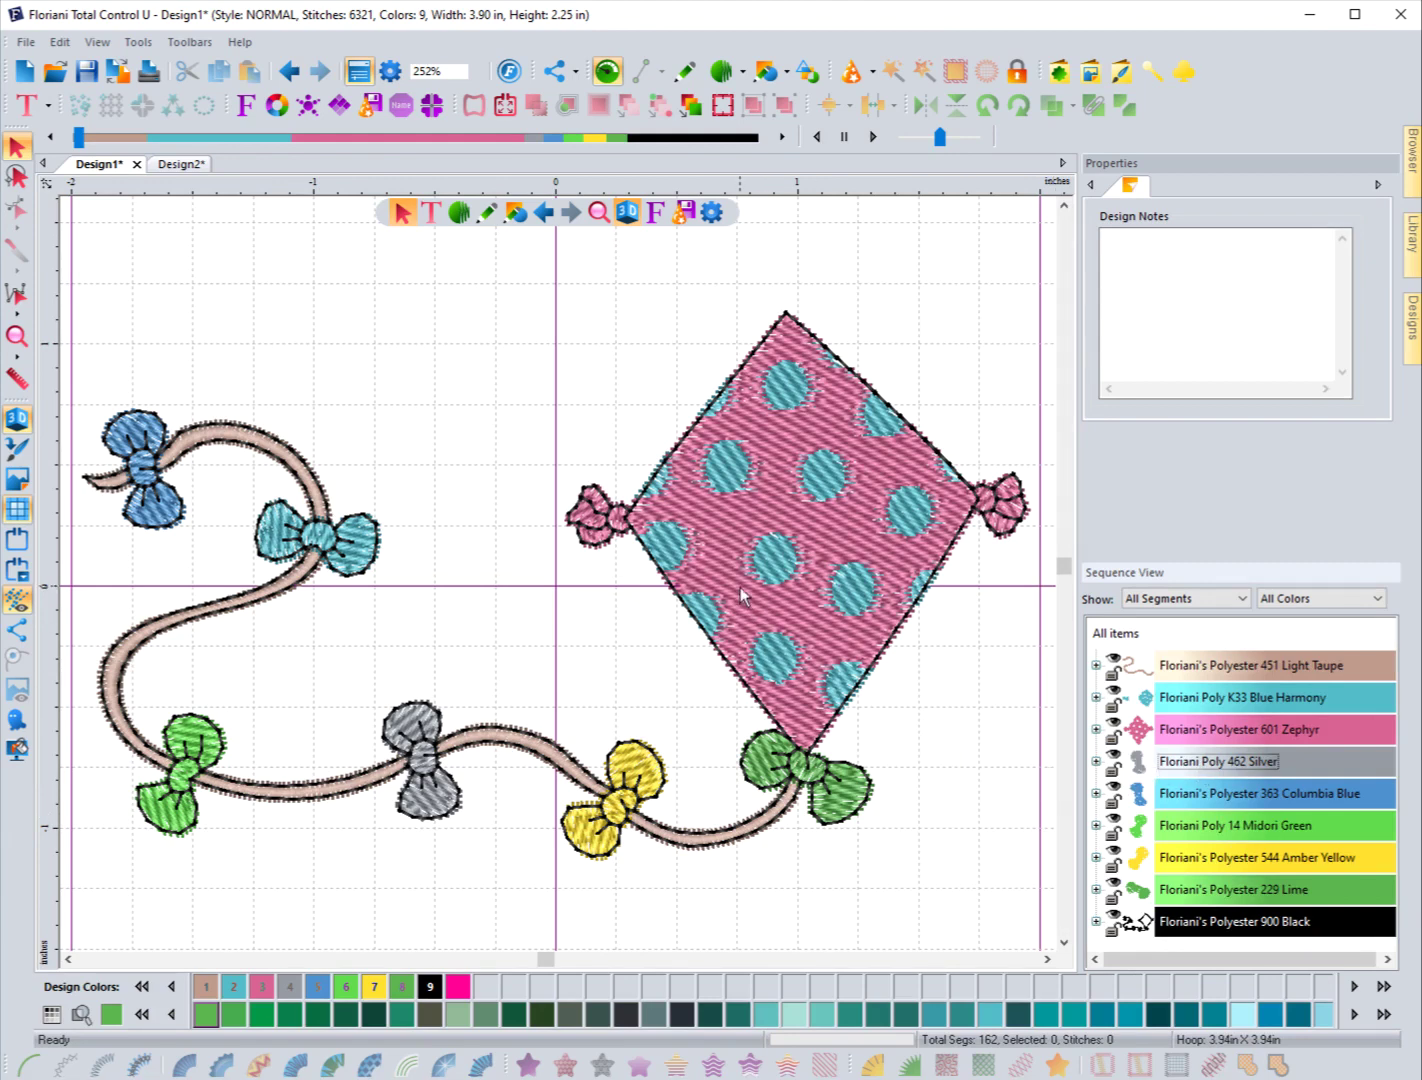
key(ctrl+a)
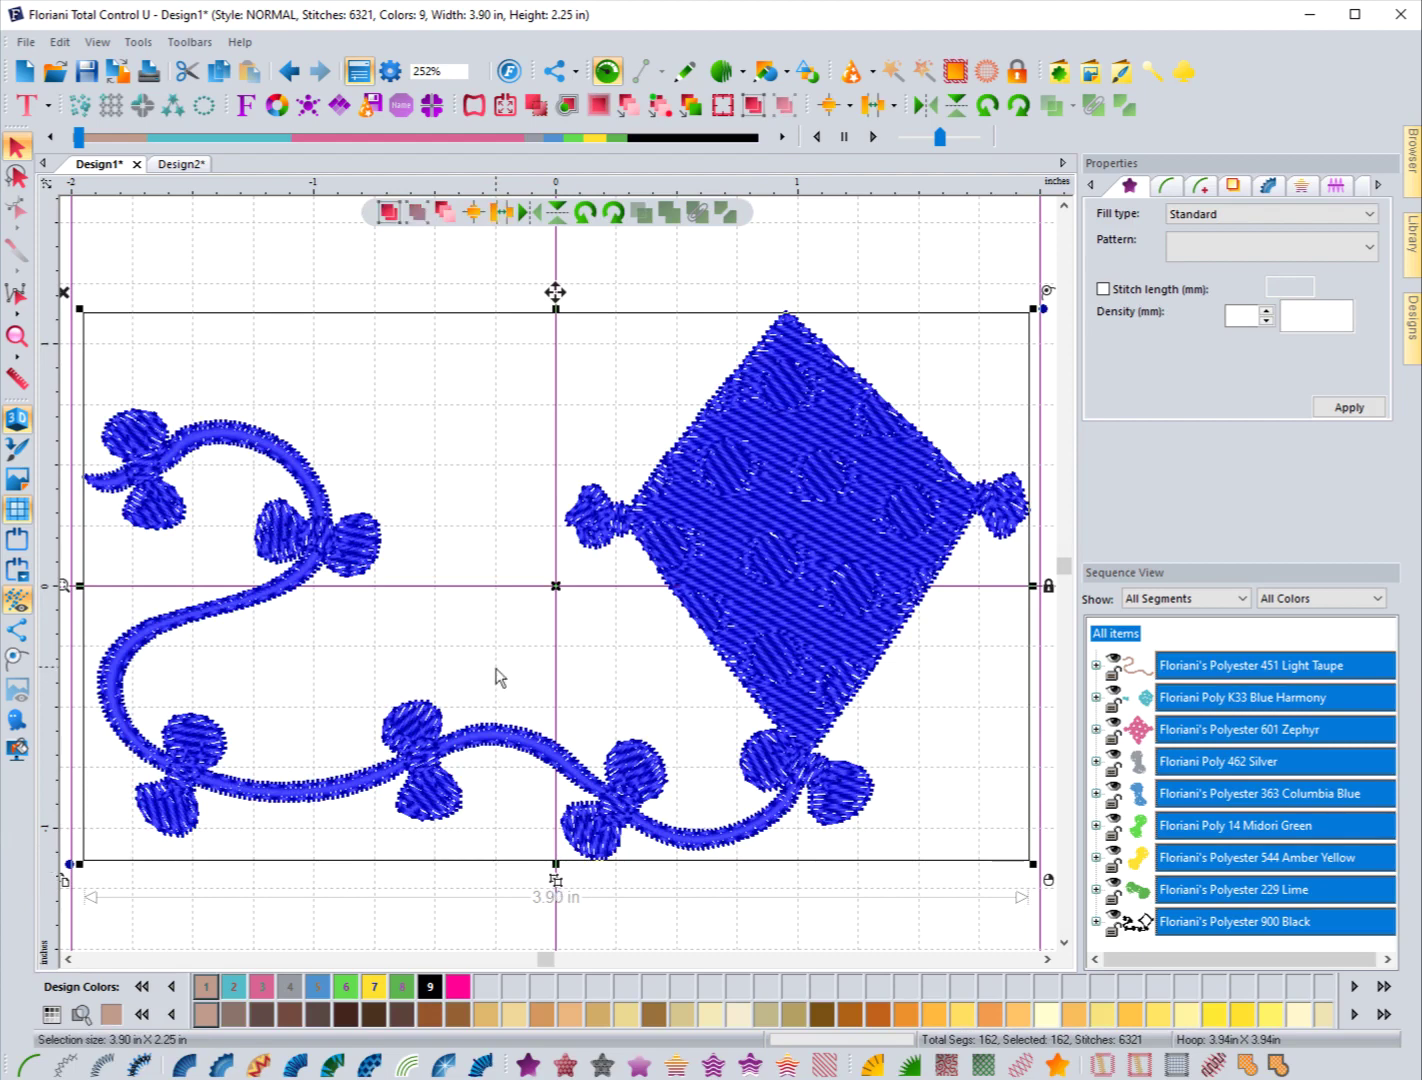
Recolour the silver middle-bow thread block to Floriani Poly 8 Bermuda Pink
click(500, 678)
click(712, 544)
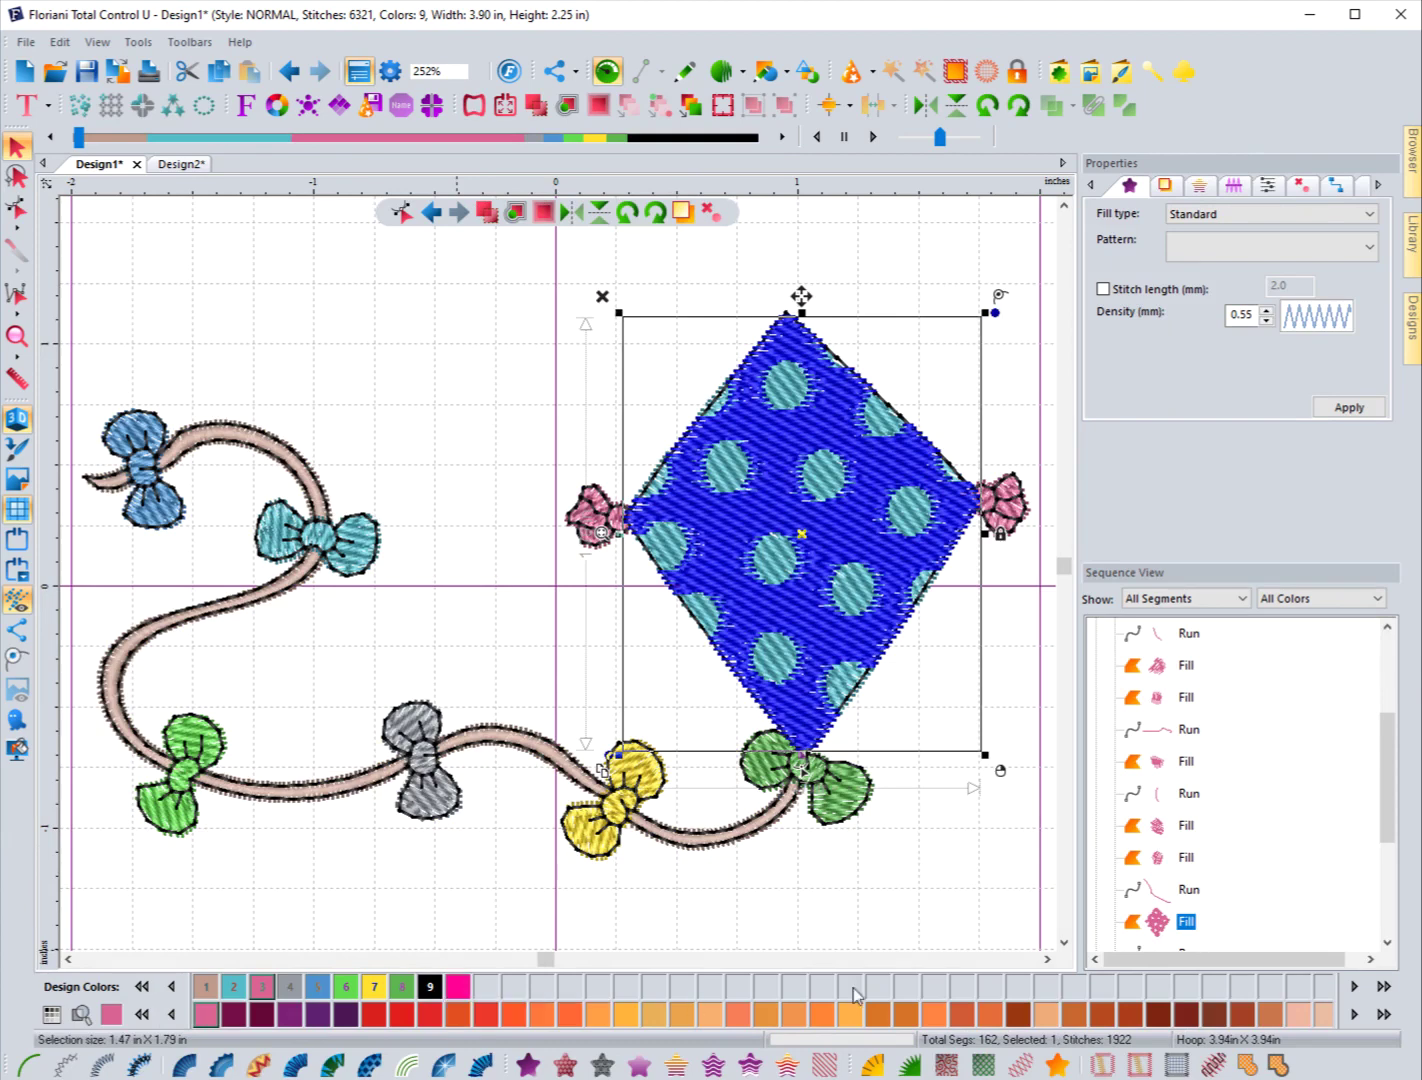
drag(1387, 758, 1377, 678)
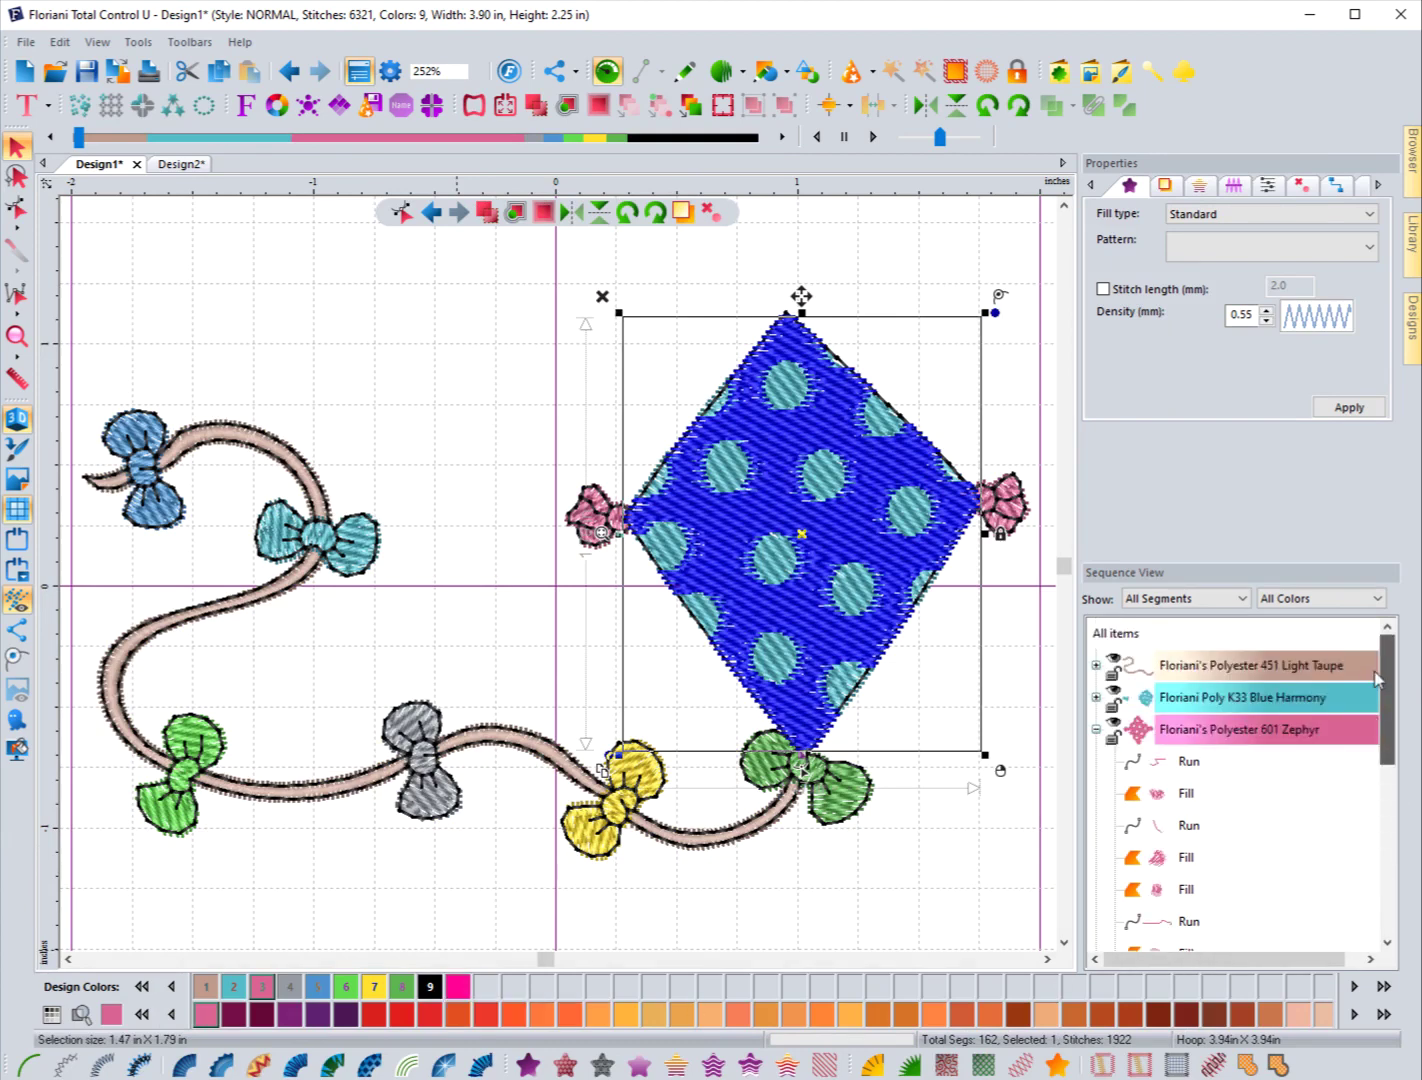
click(1096, 729)
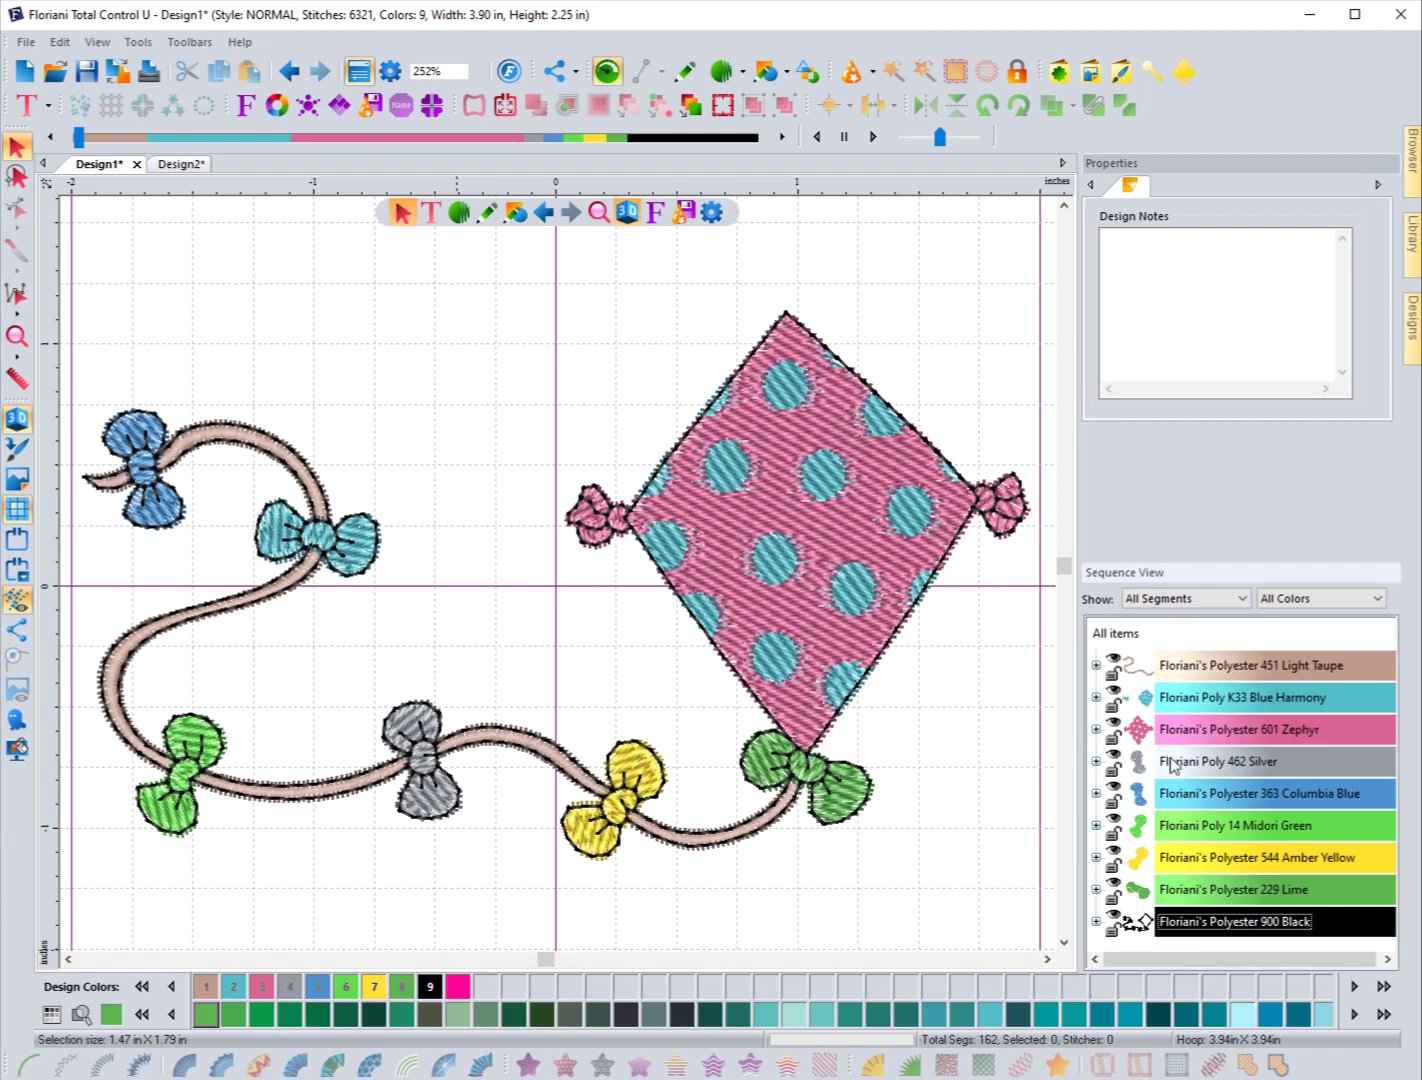
click(1214, 766)
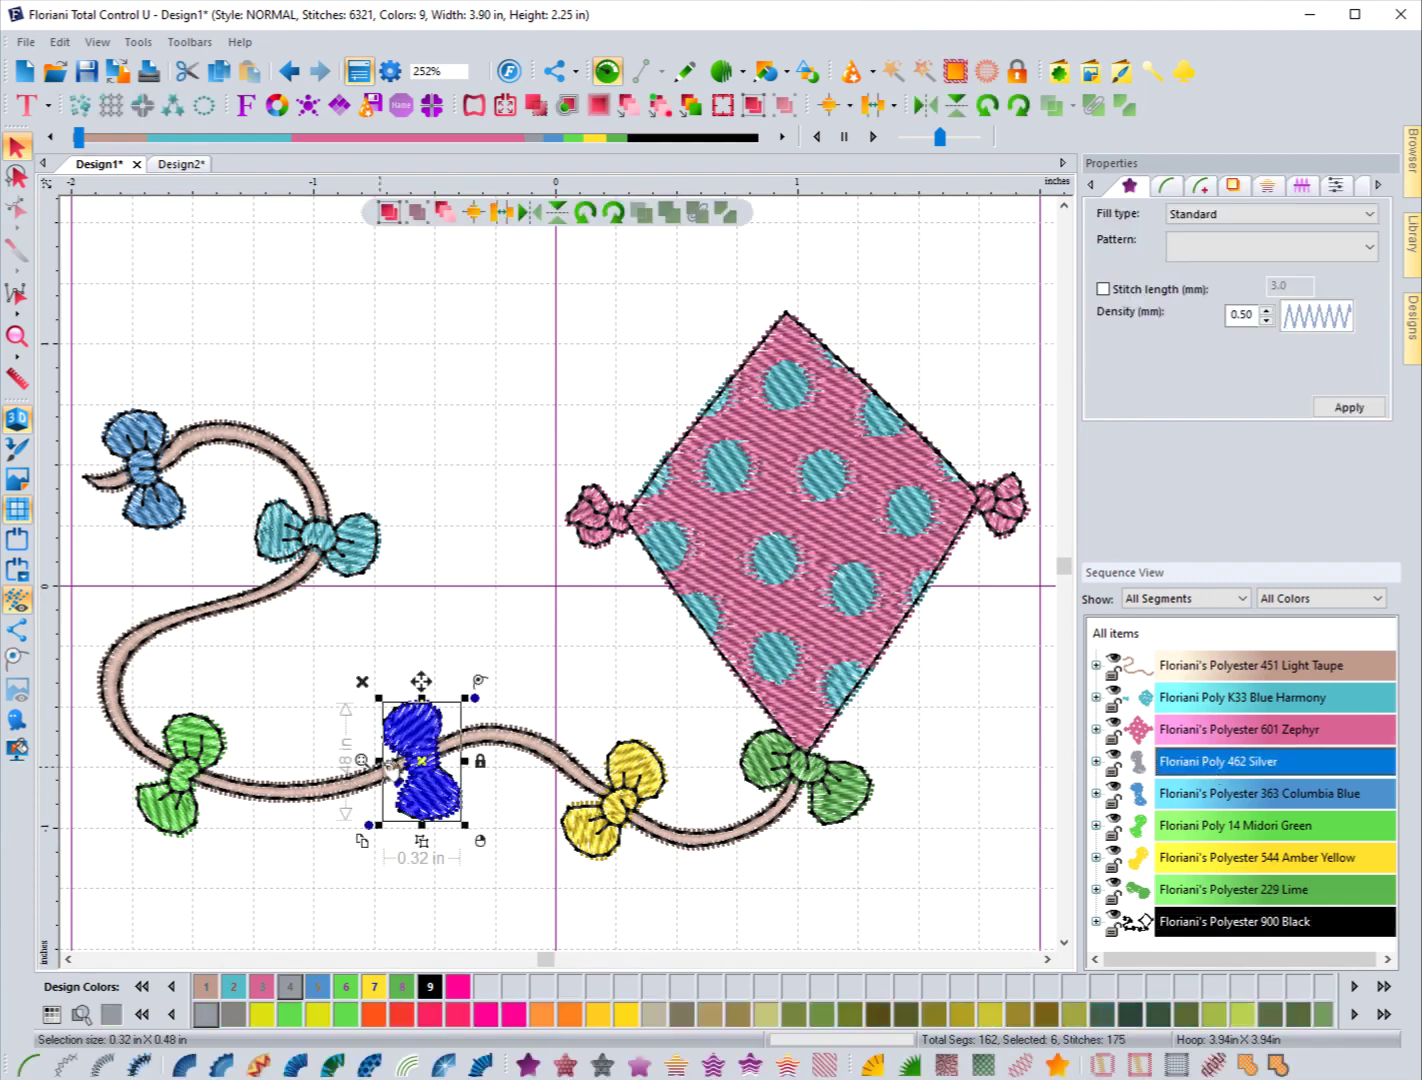
click(464, 990)
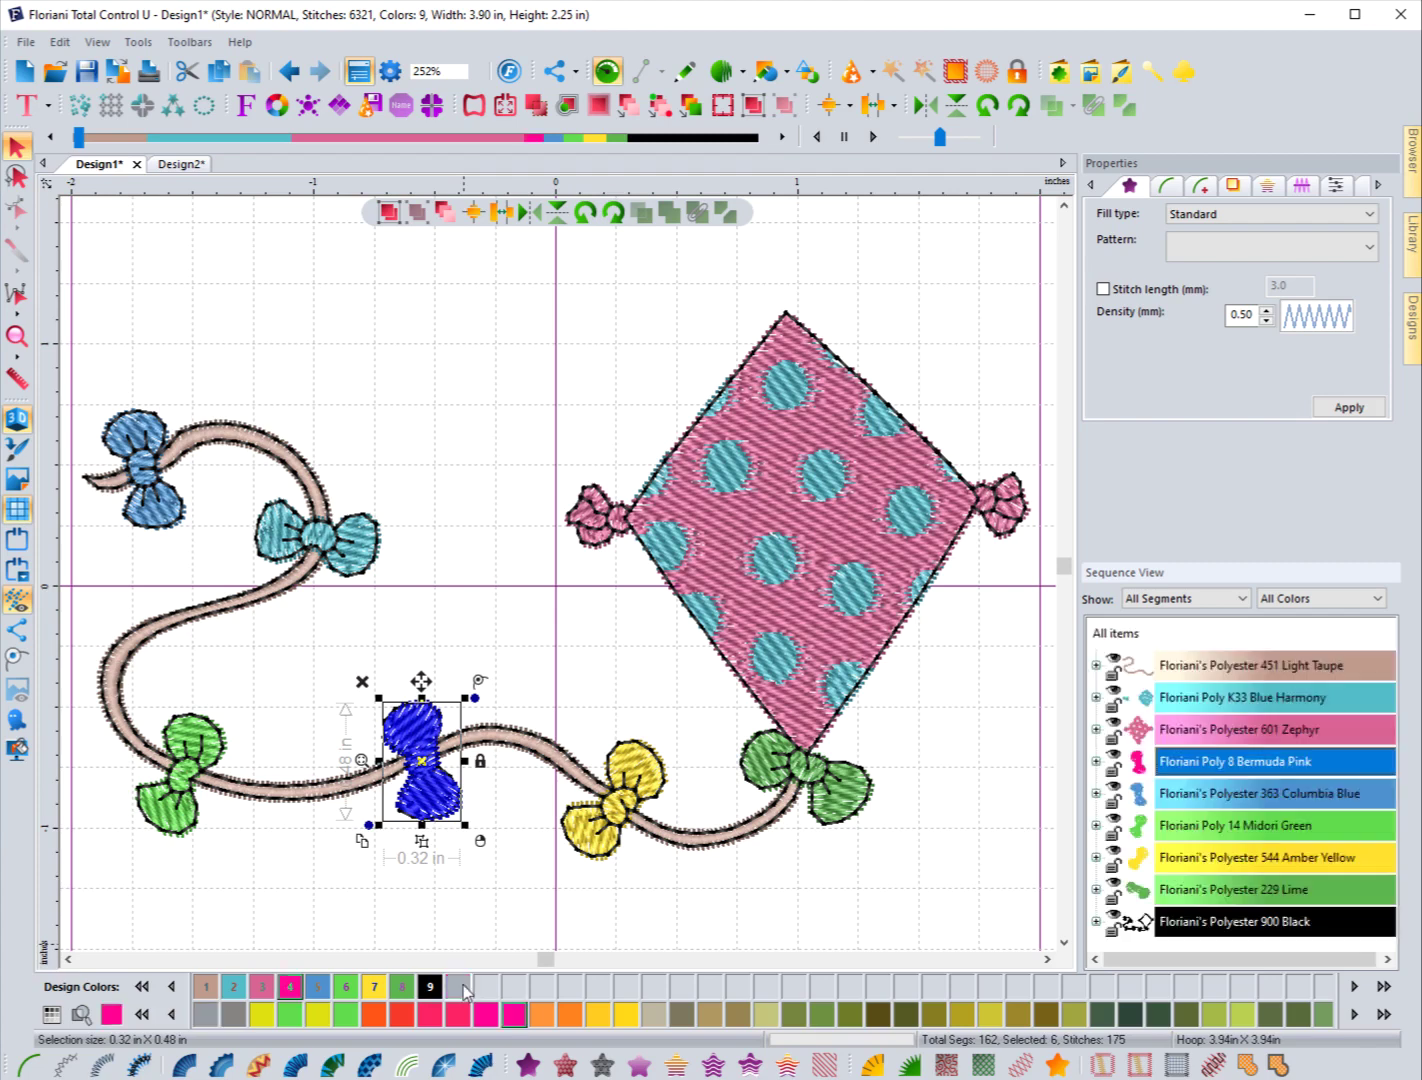
click(492, 895)
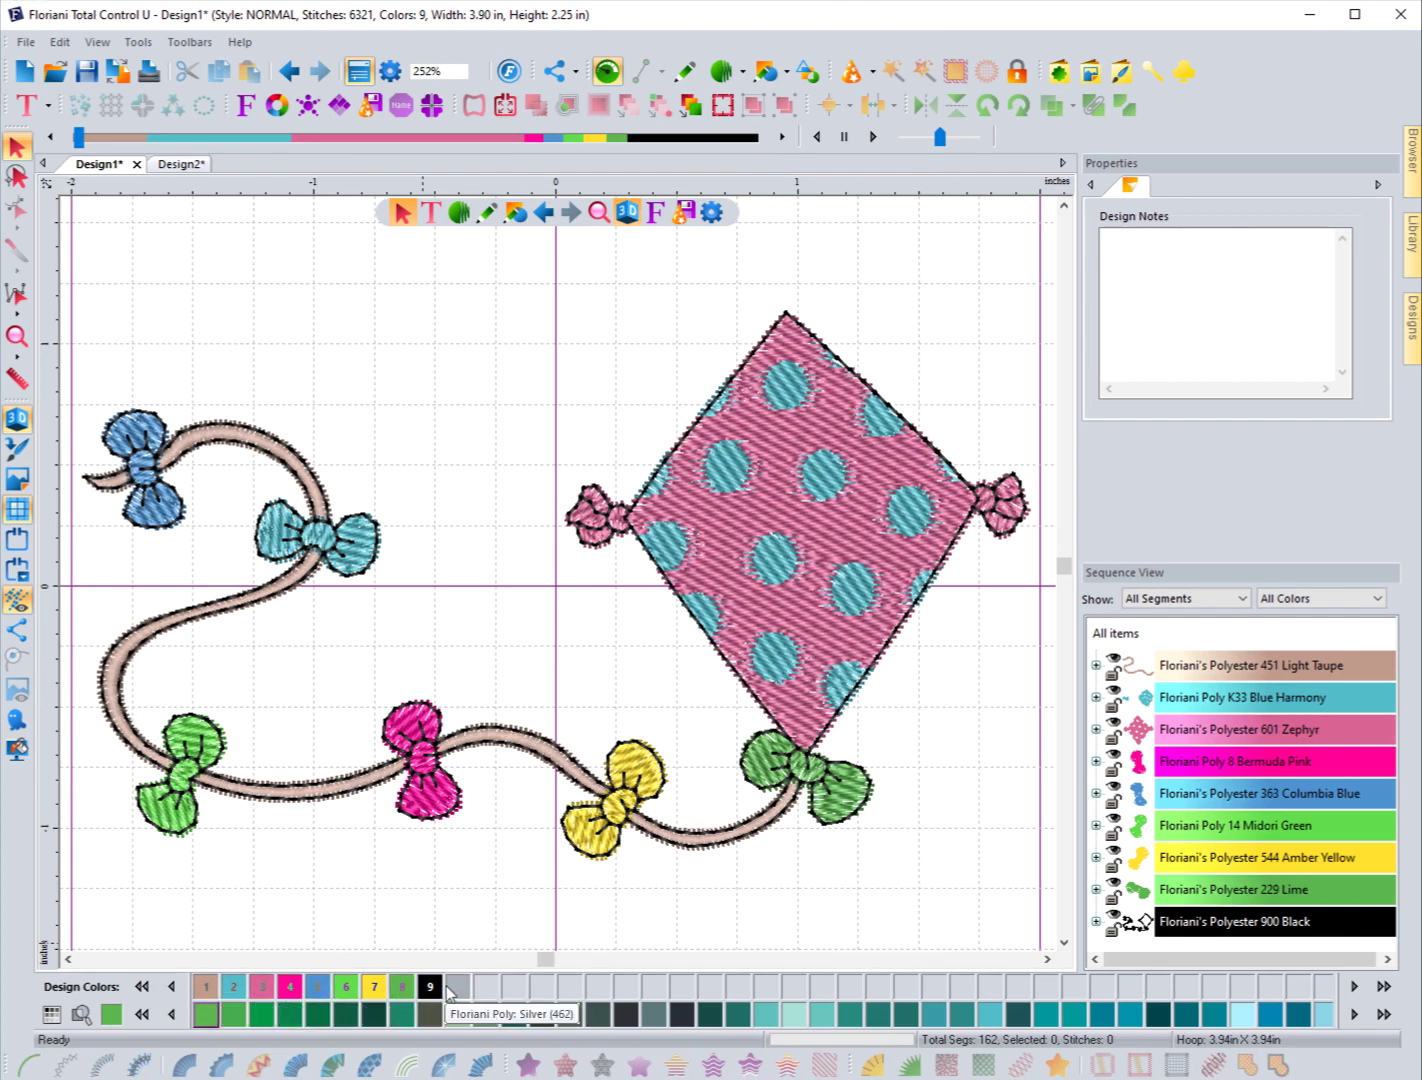
Recolour the Bermuda Pink bow to Floriani Poly 665 Deep Violet from the purple chart page
click(1167, 765)
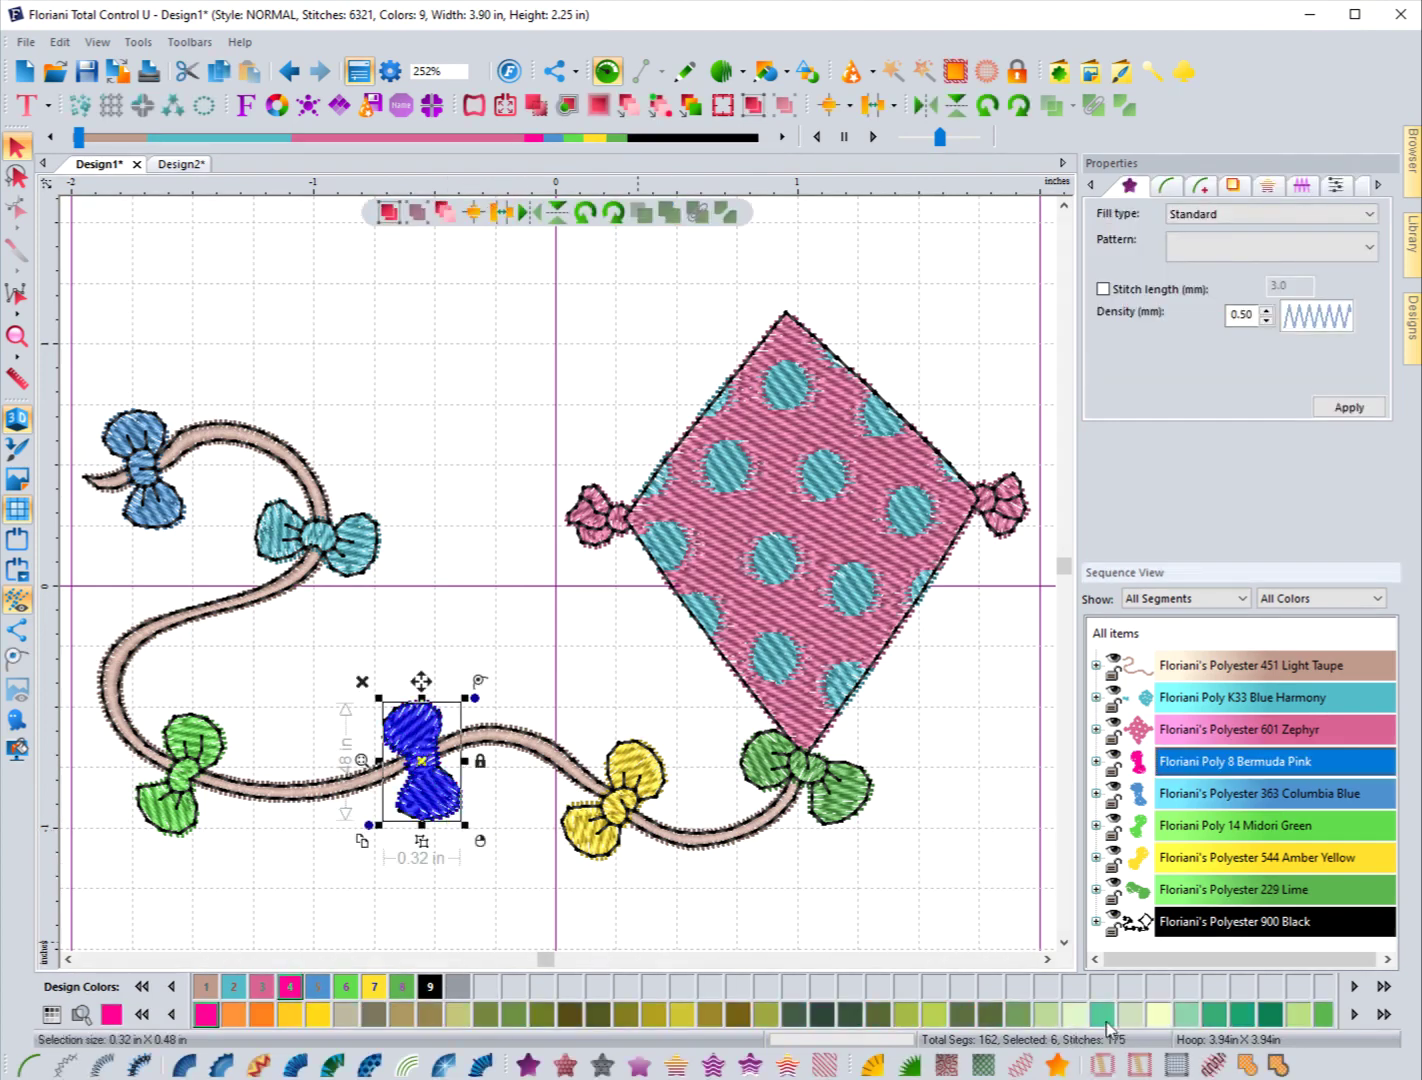
click(1384, 1014)
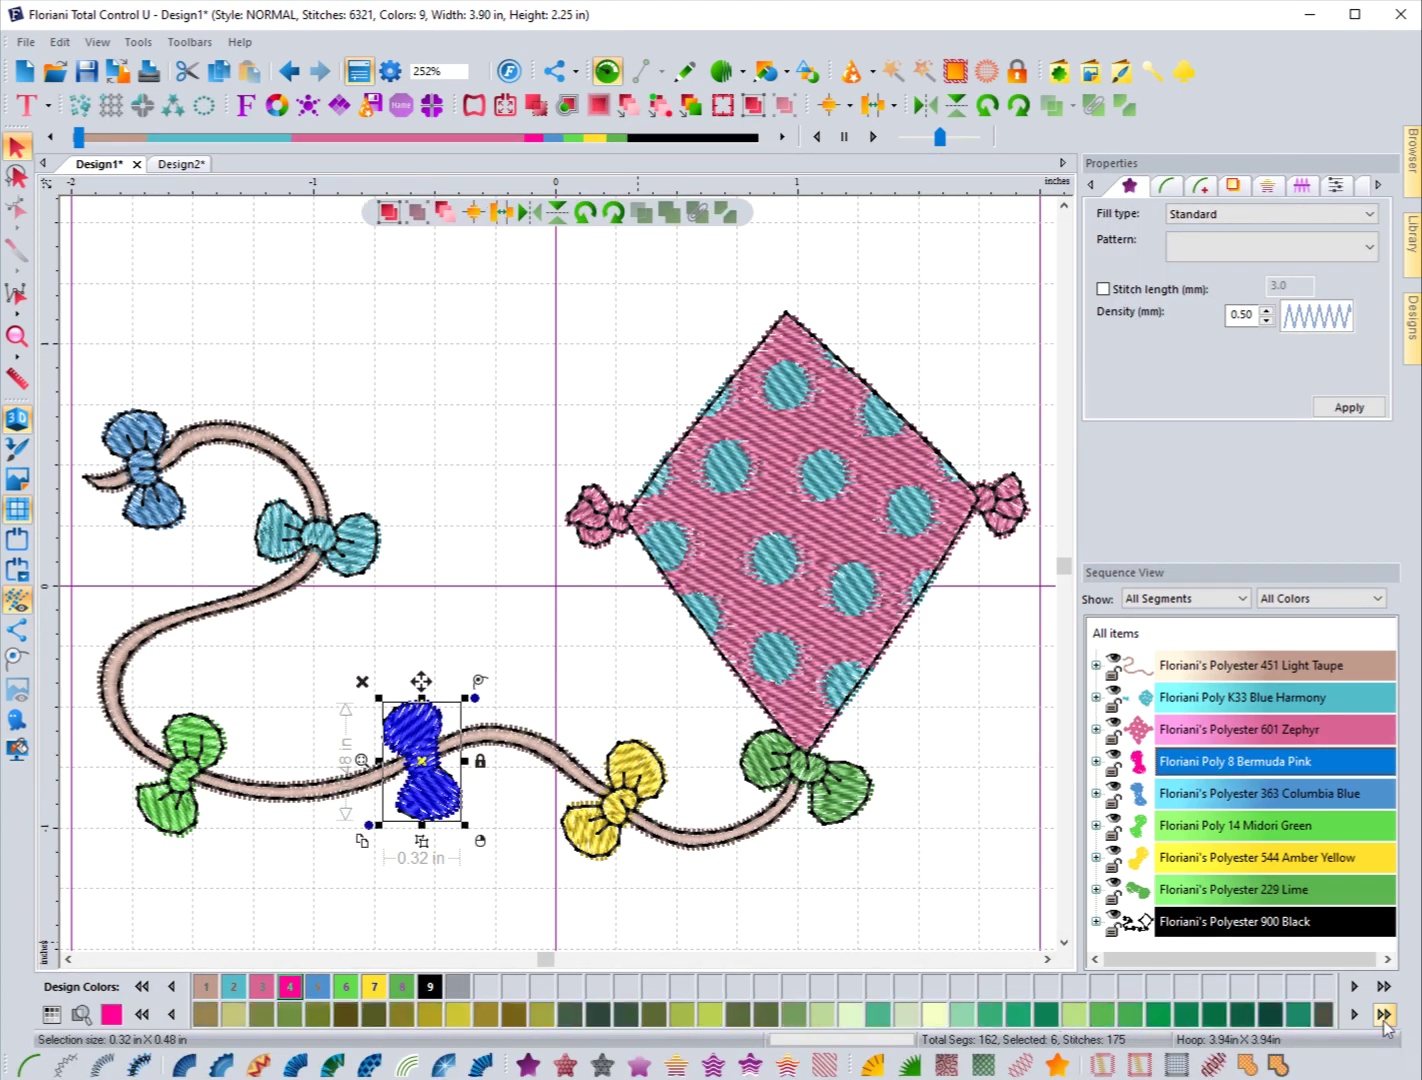
click(1384, 1014)
click(1384, 1014)
click(146, 1016)
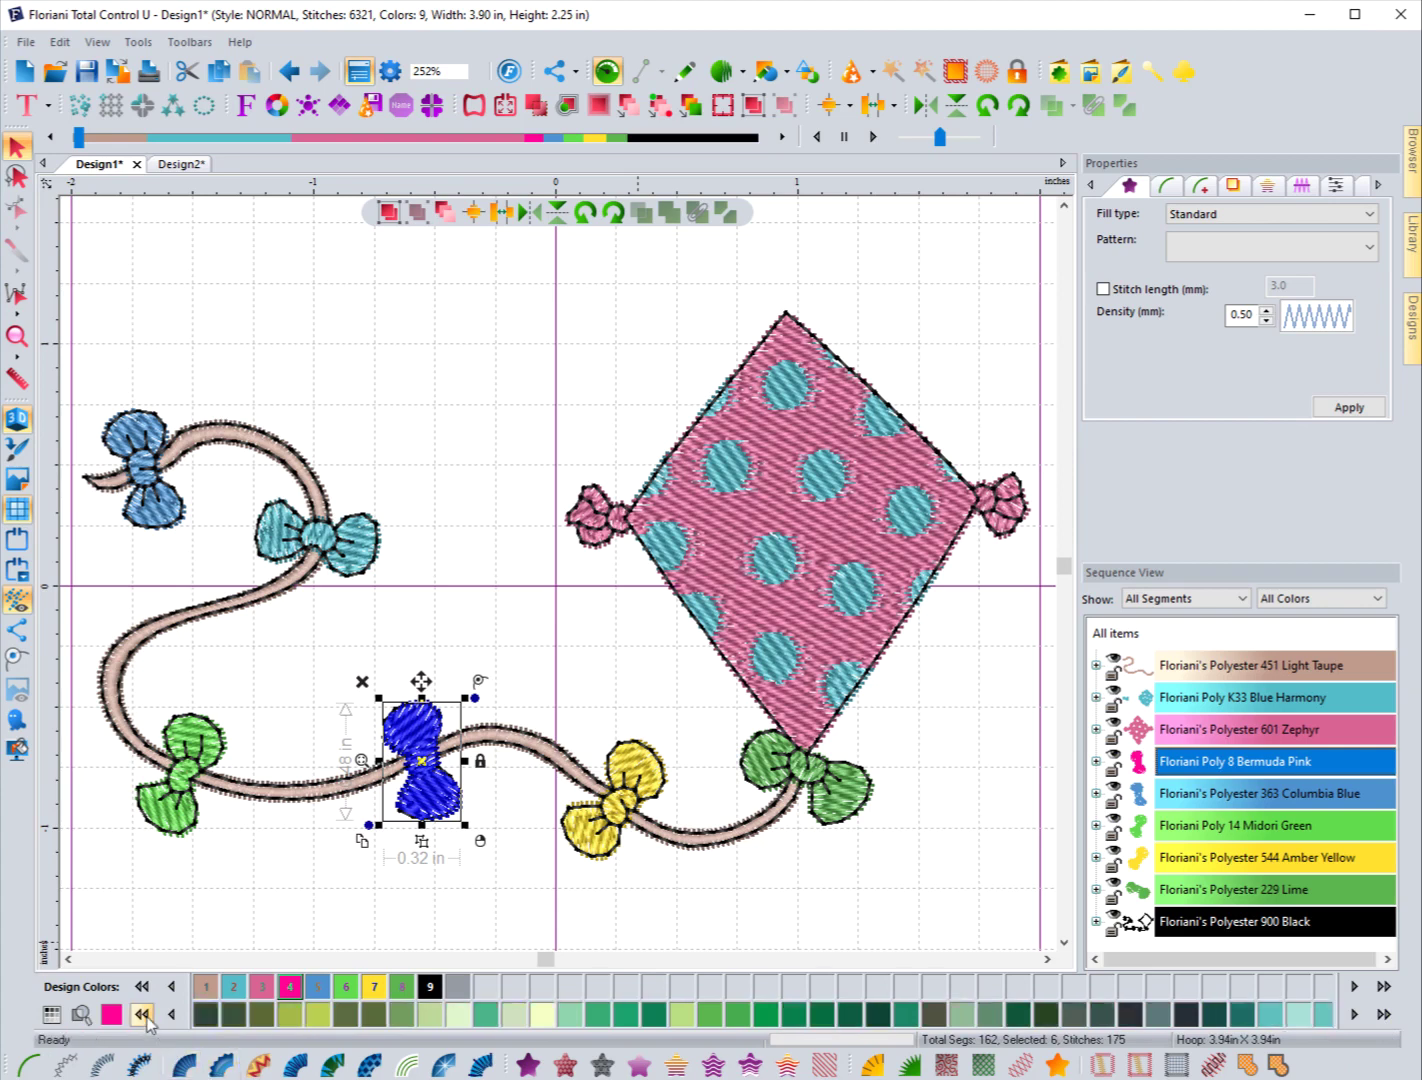
click(146, 1016)
click(146, 1016)
click(146, 1016)
click(146, 1016)
click(146, 1016)
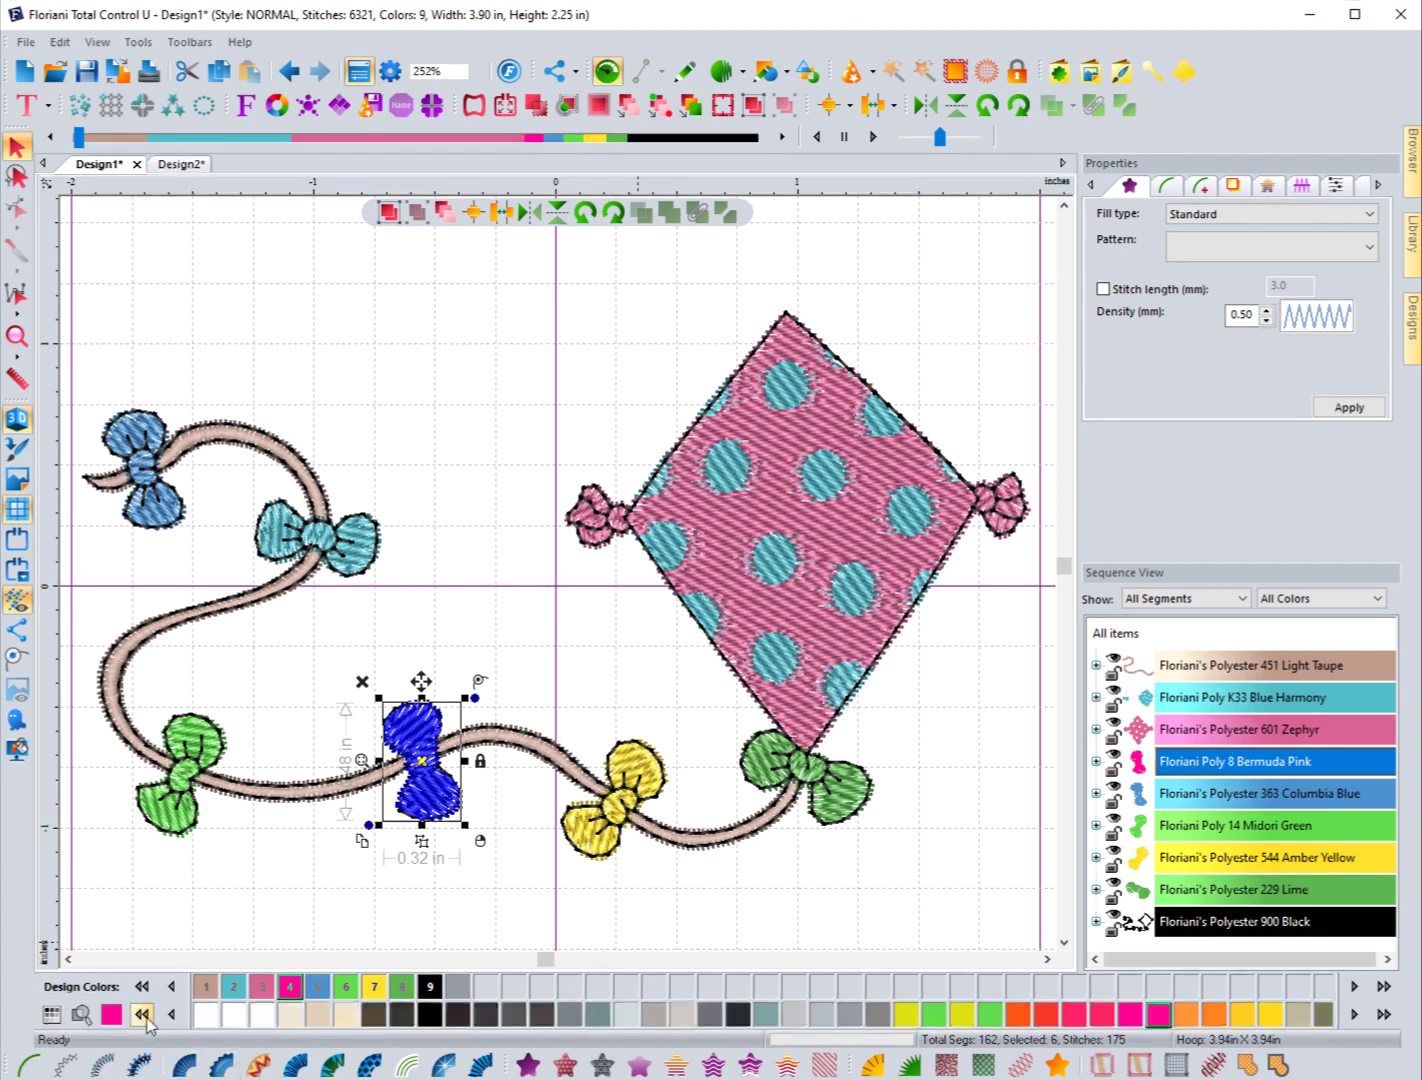
click(146, 1016)
click(146, 1016)
click(146, 1016)
click(146, 1016)
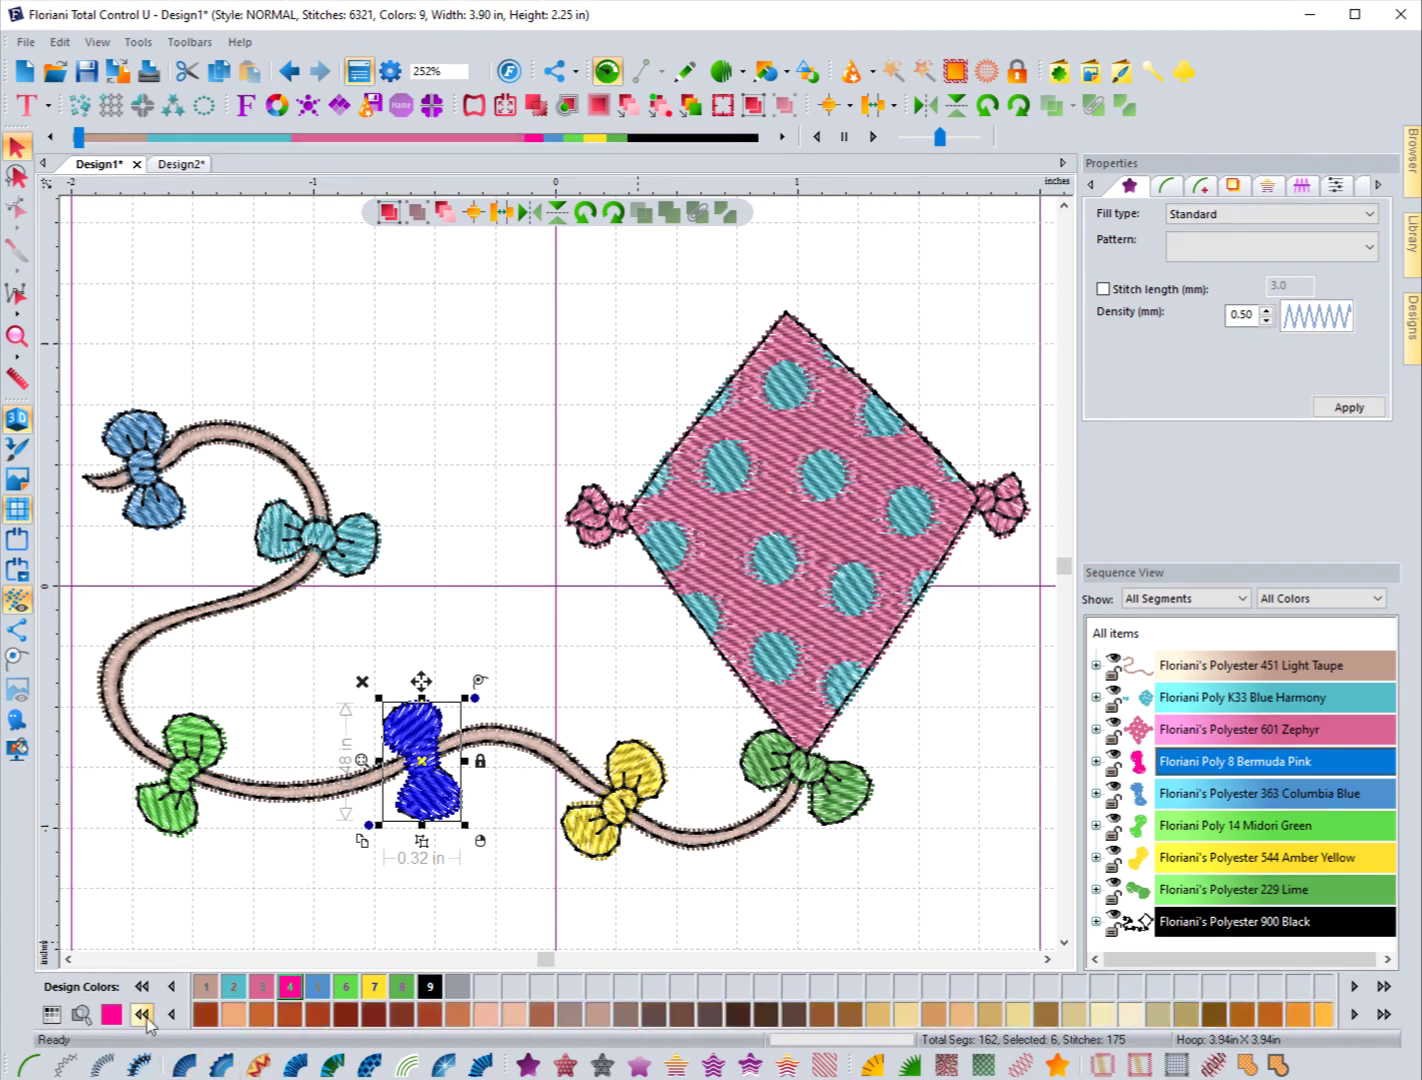
click(146, 1016)
click(146, 1016)
click(146, 1016)
click(146, 1016)
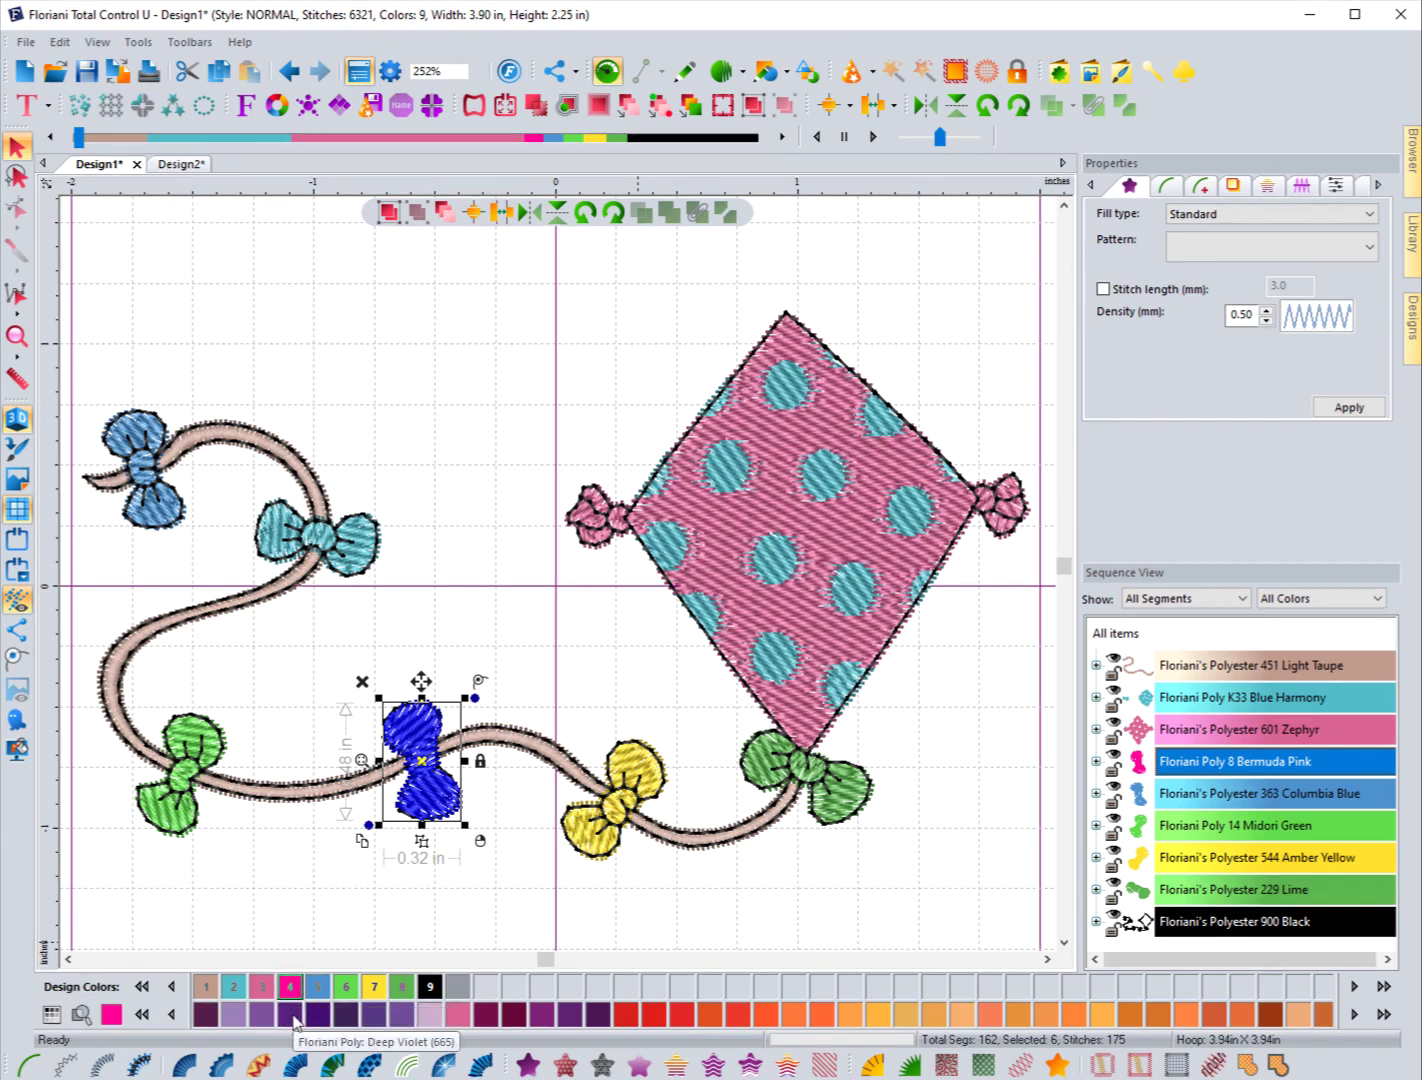
click(294, 1017)
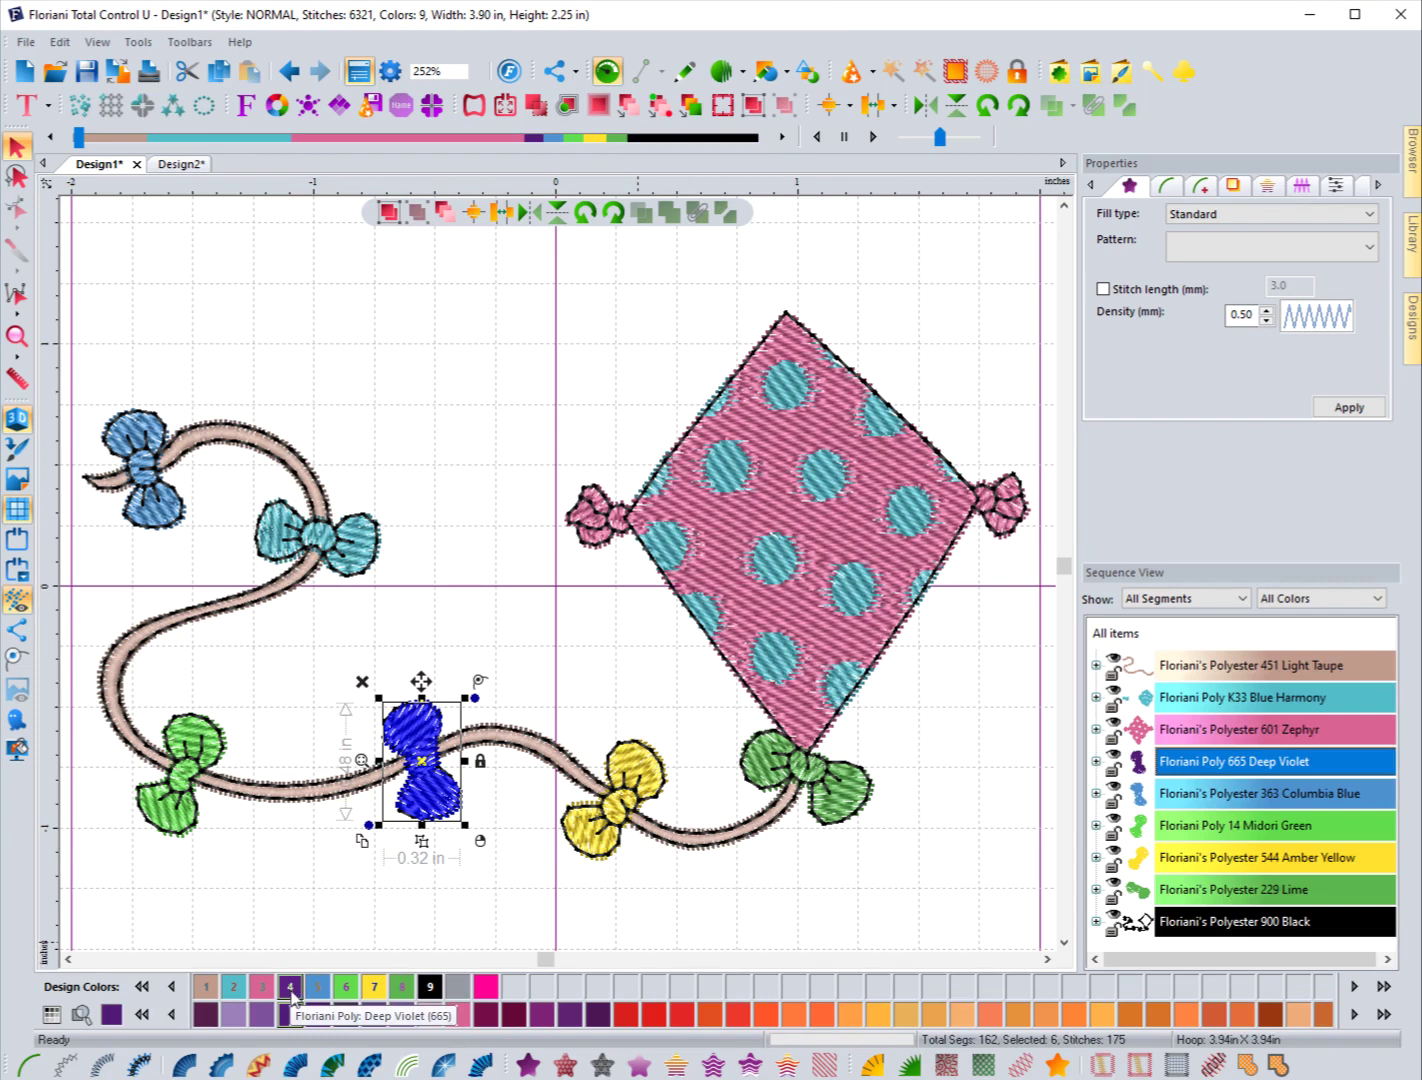
click(320, 902)
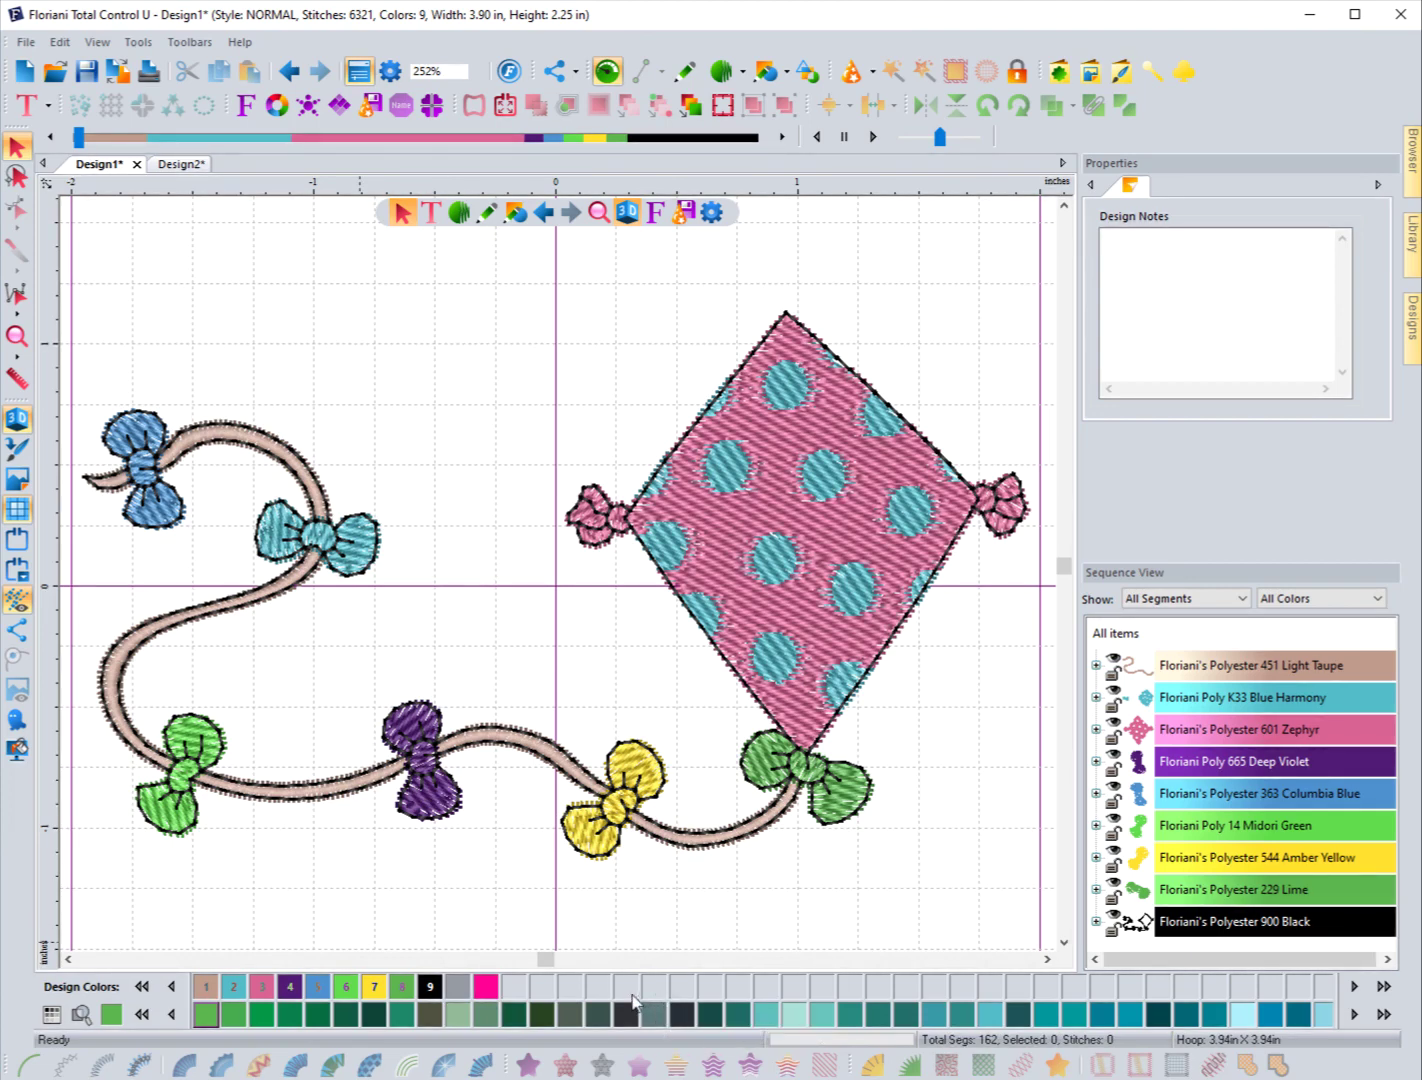
Search the thread chart for 'or' to list orange shades such as Orange Peel 753
click(1199, 700)
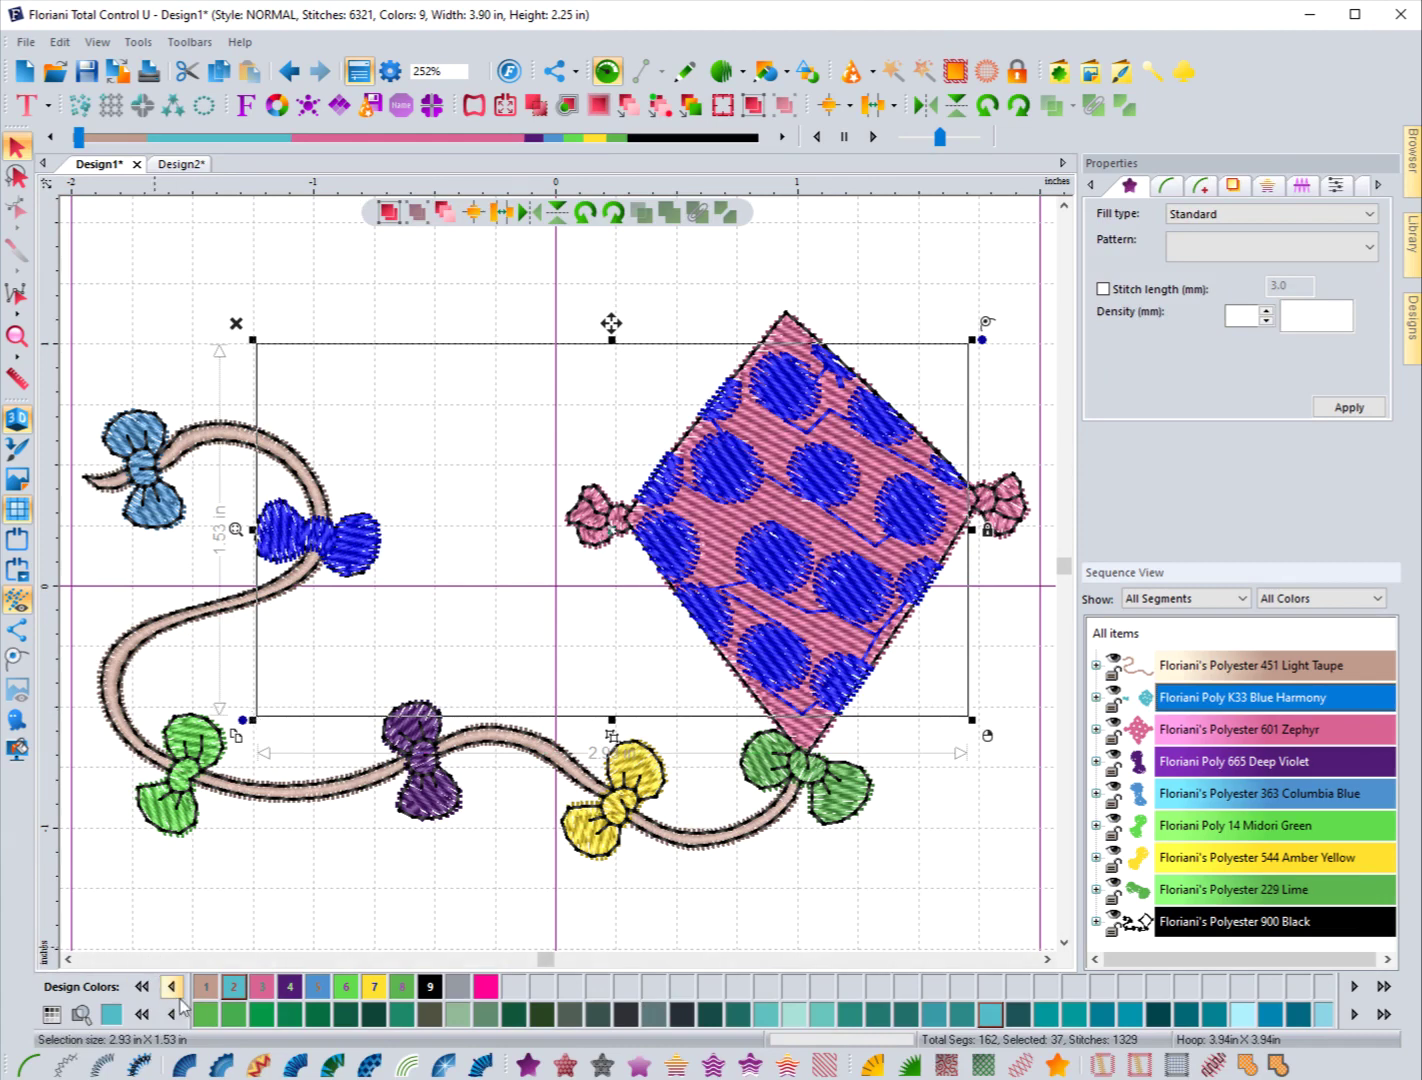
click(145, 1015)
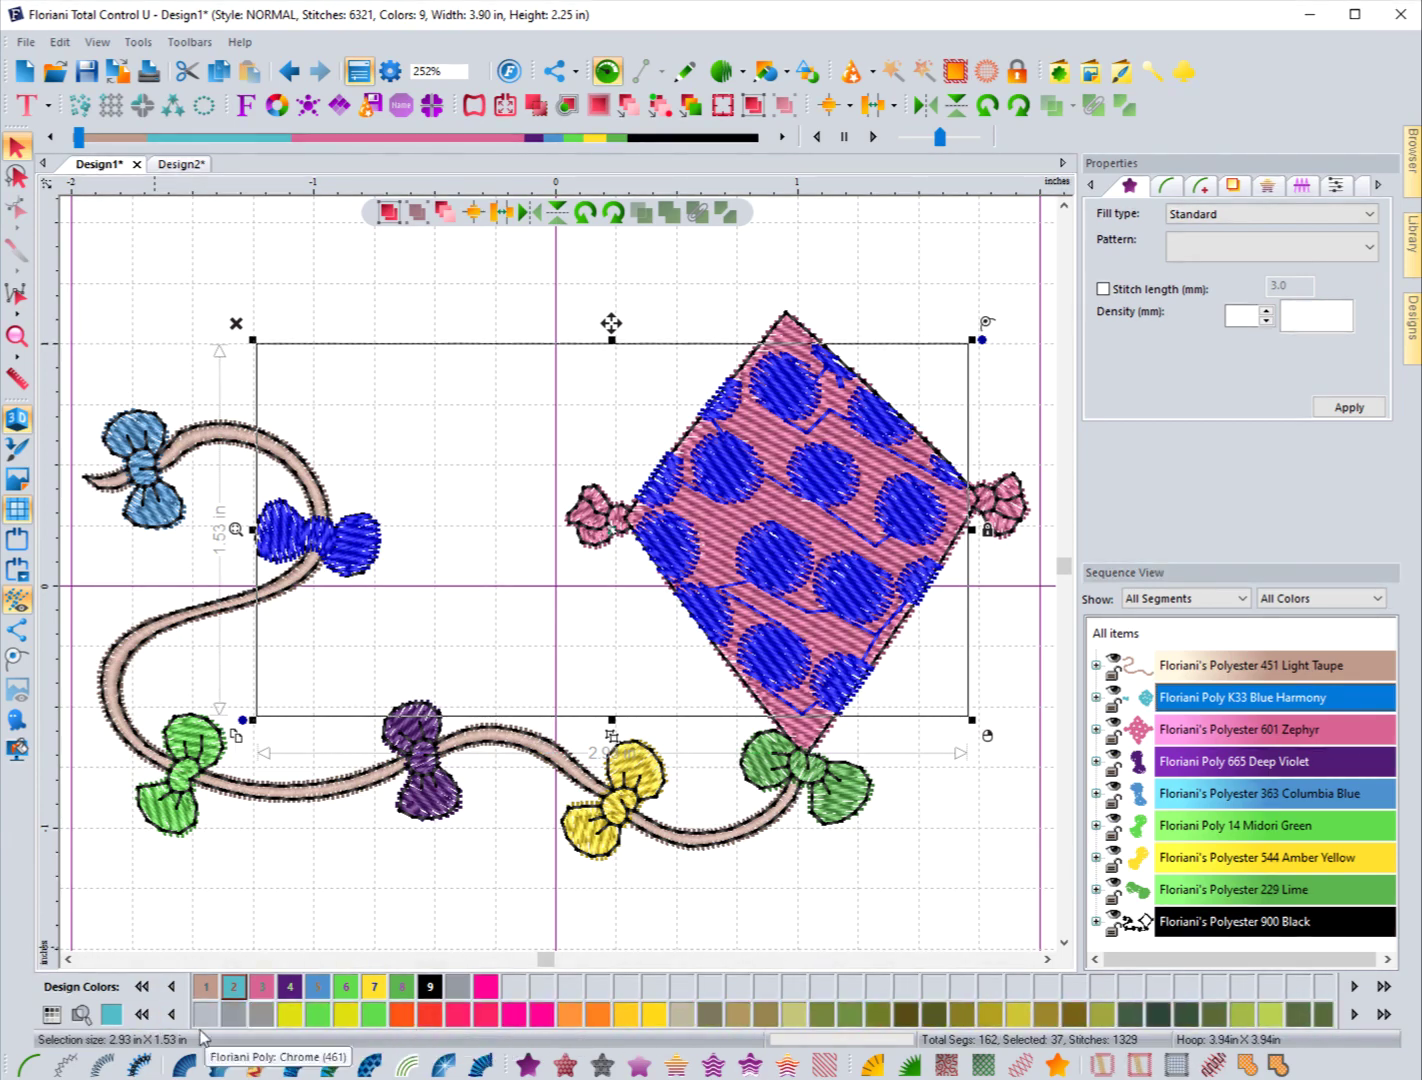
click(82, 1015)
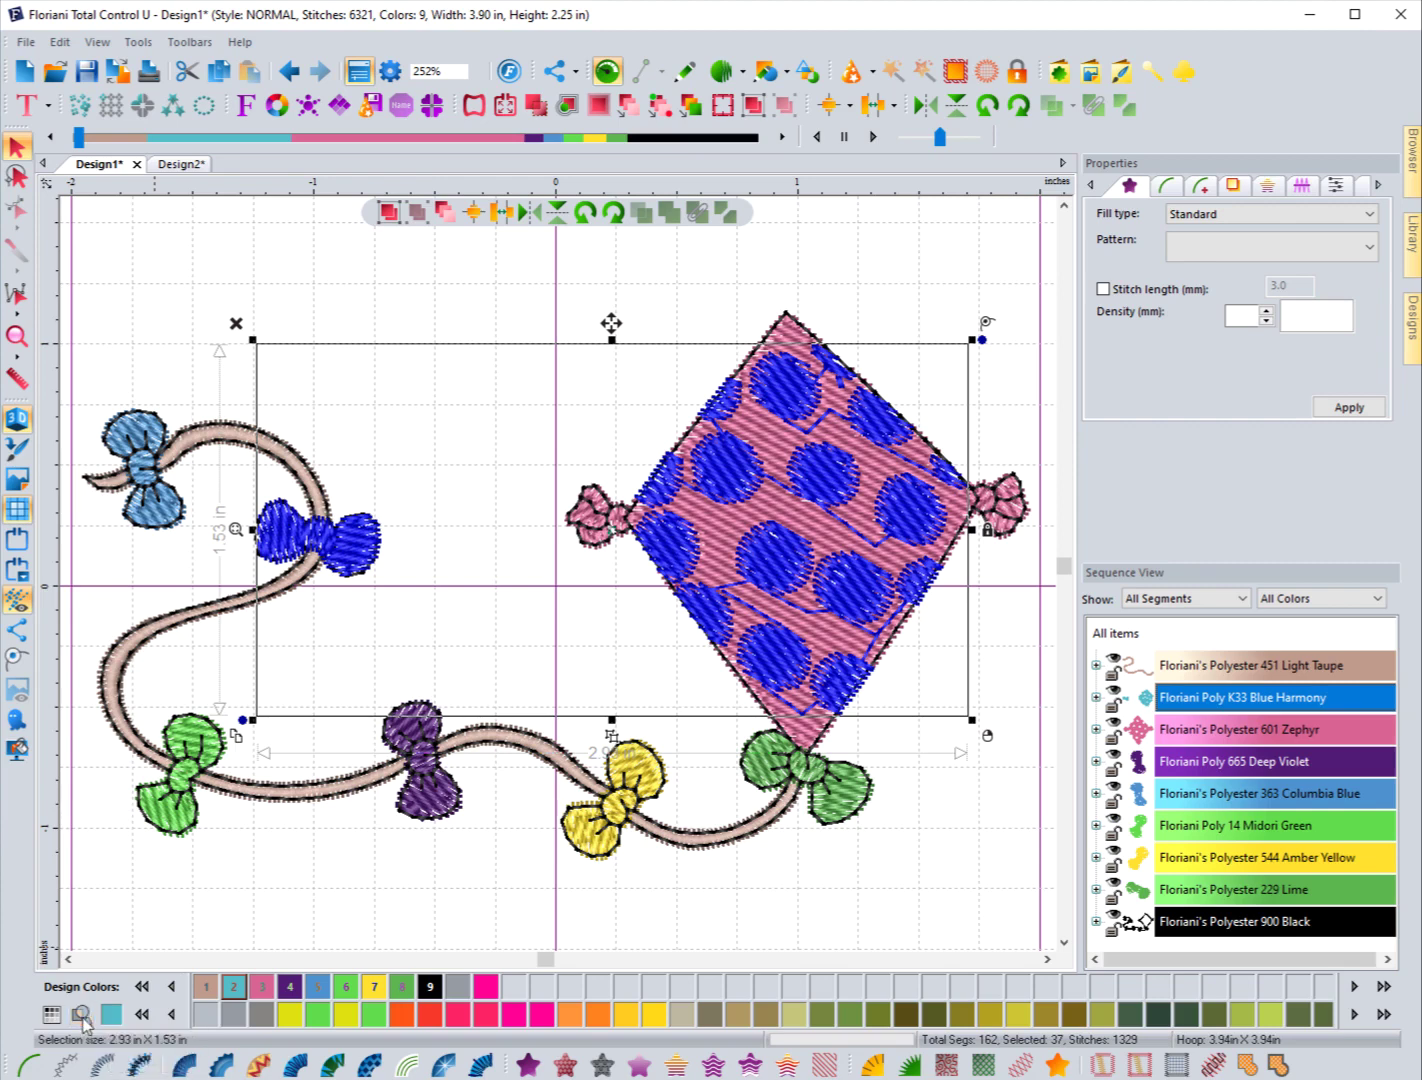
text(orange)
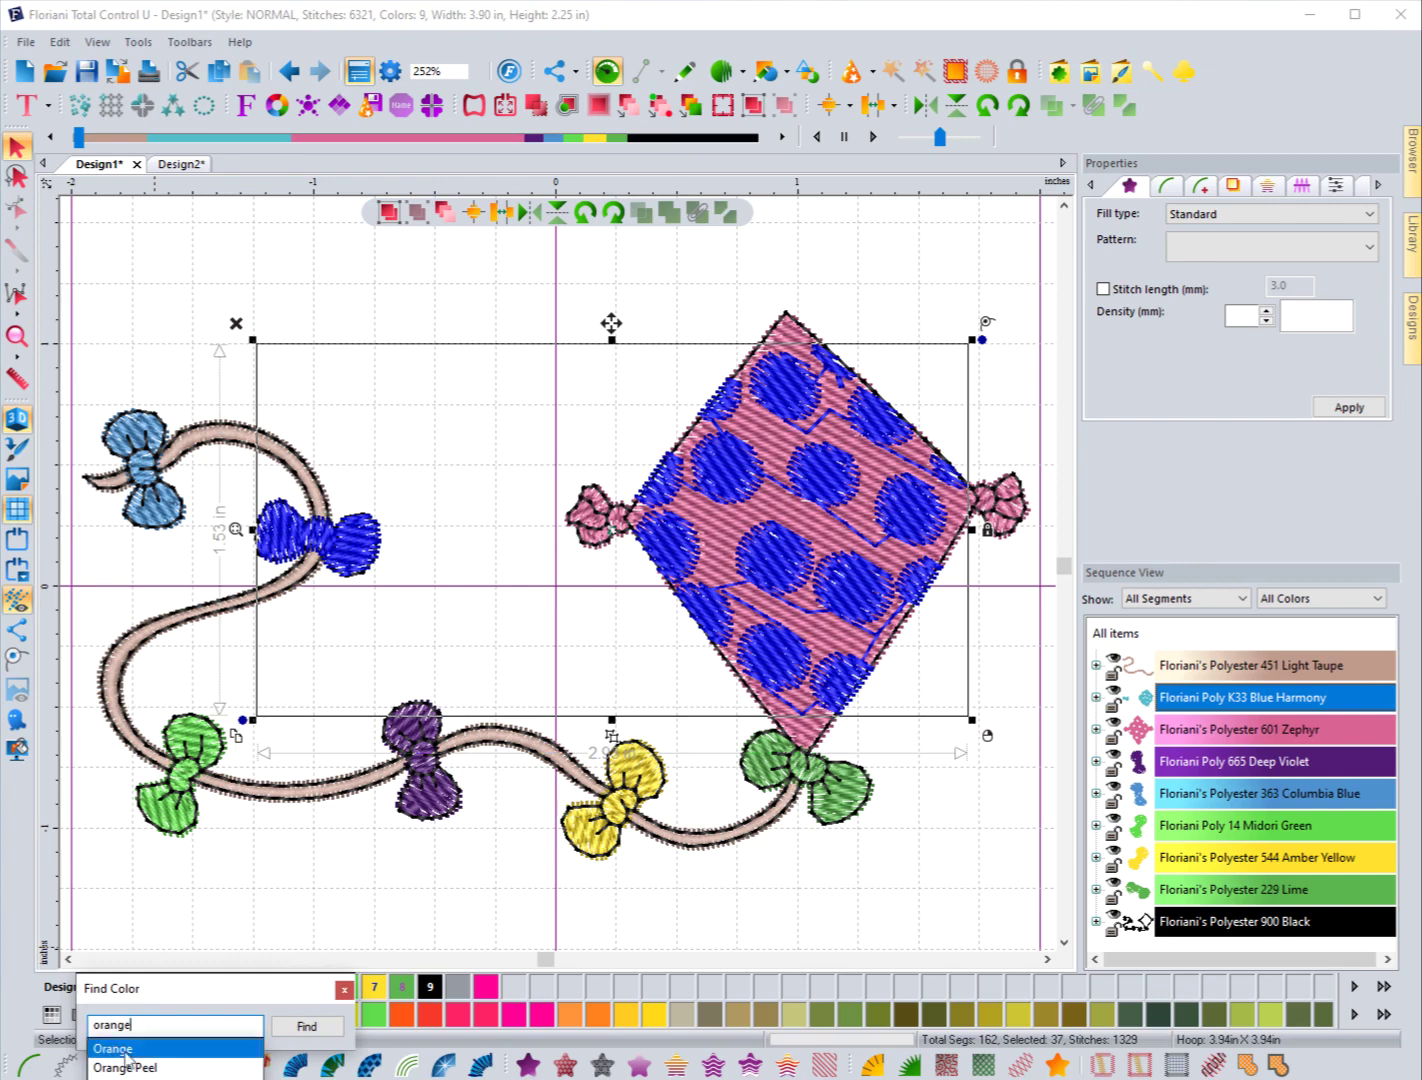
click(307, 1026)
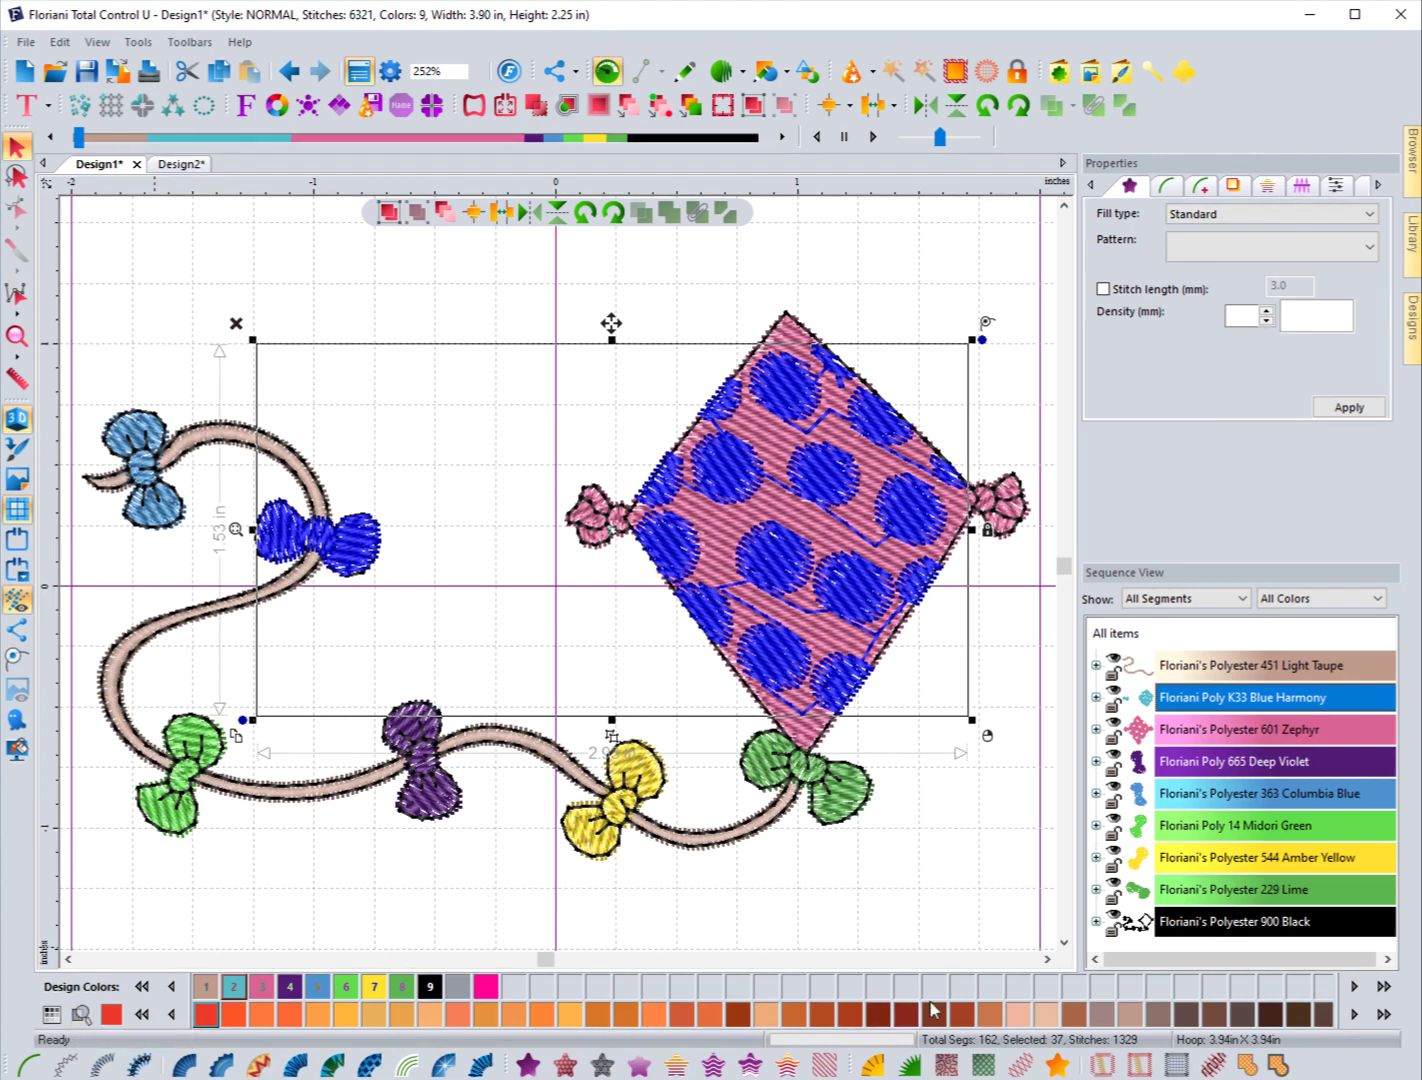
Search the thread chart for Blueberry to display its blue shades
click(84, 1017)
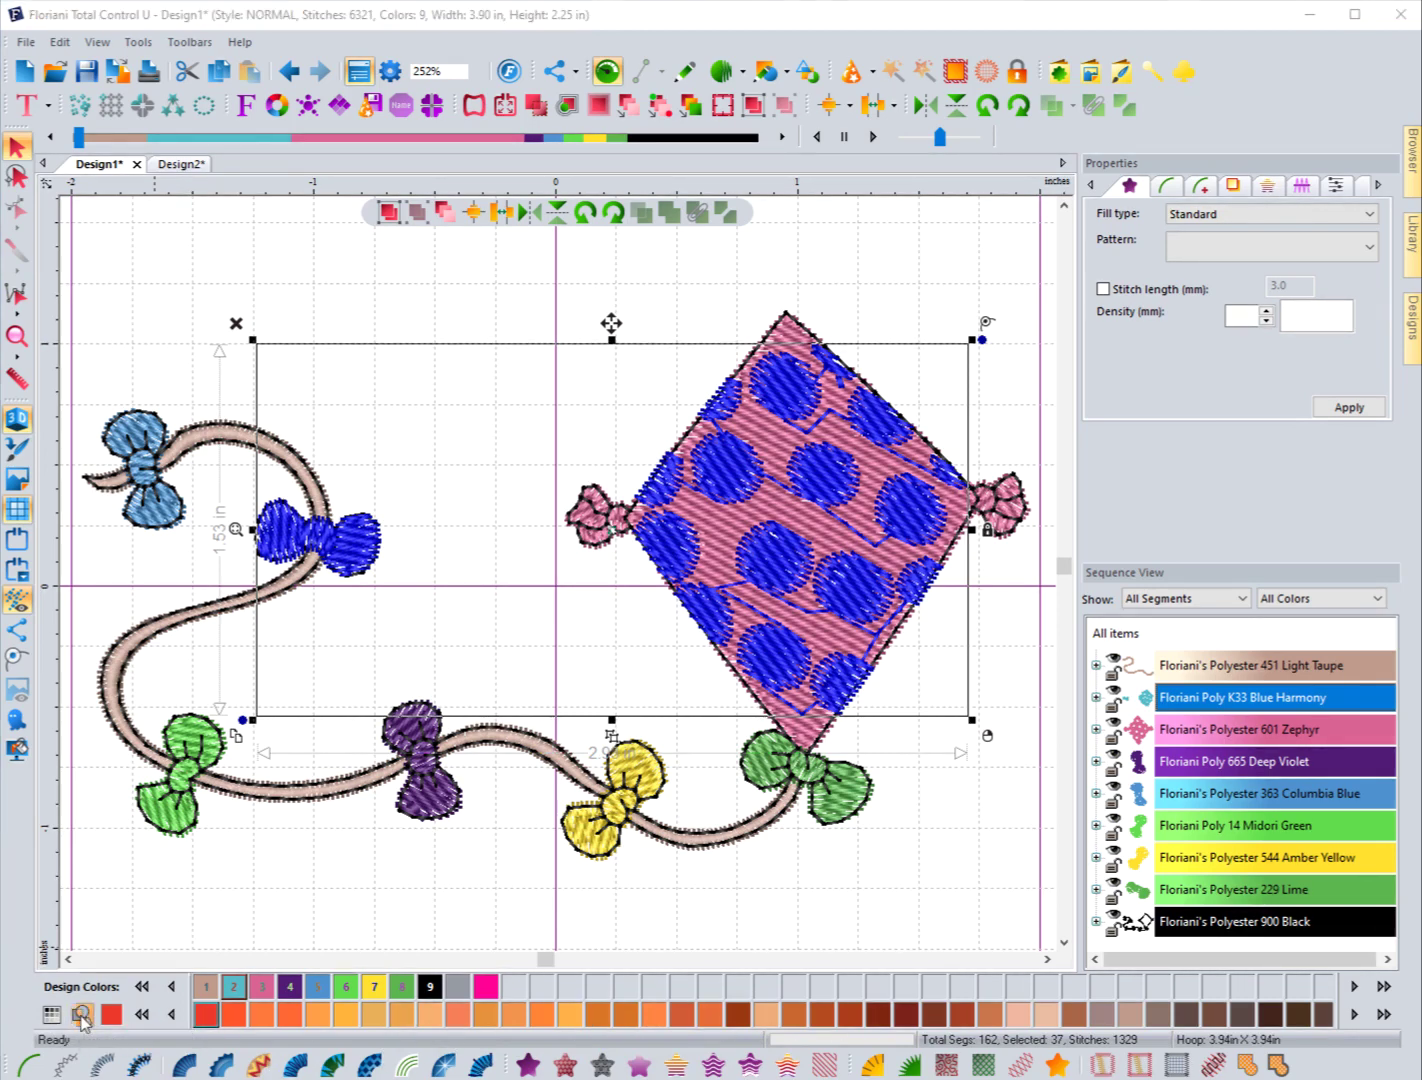
text(blue)
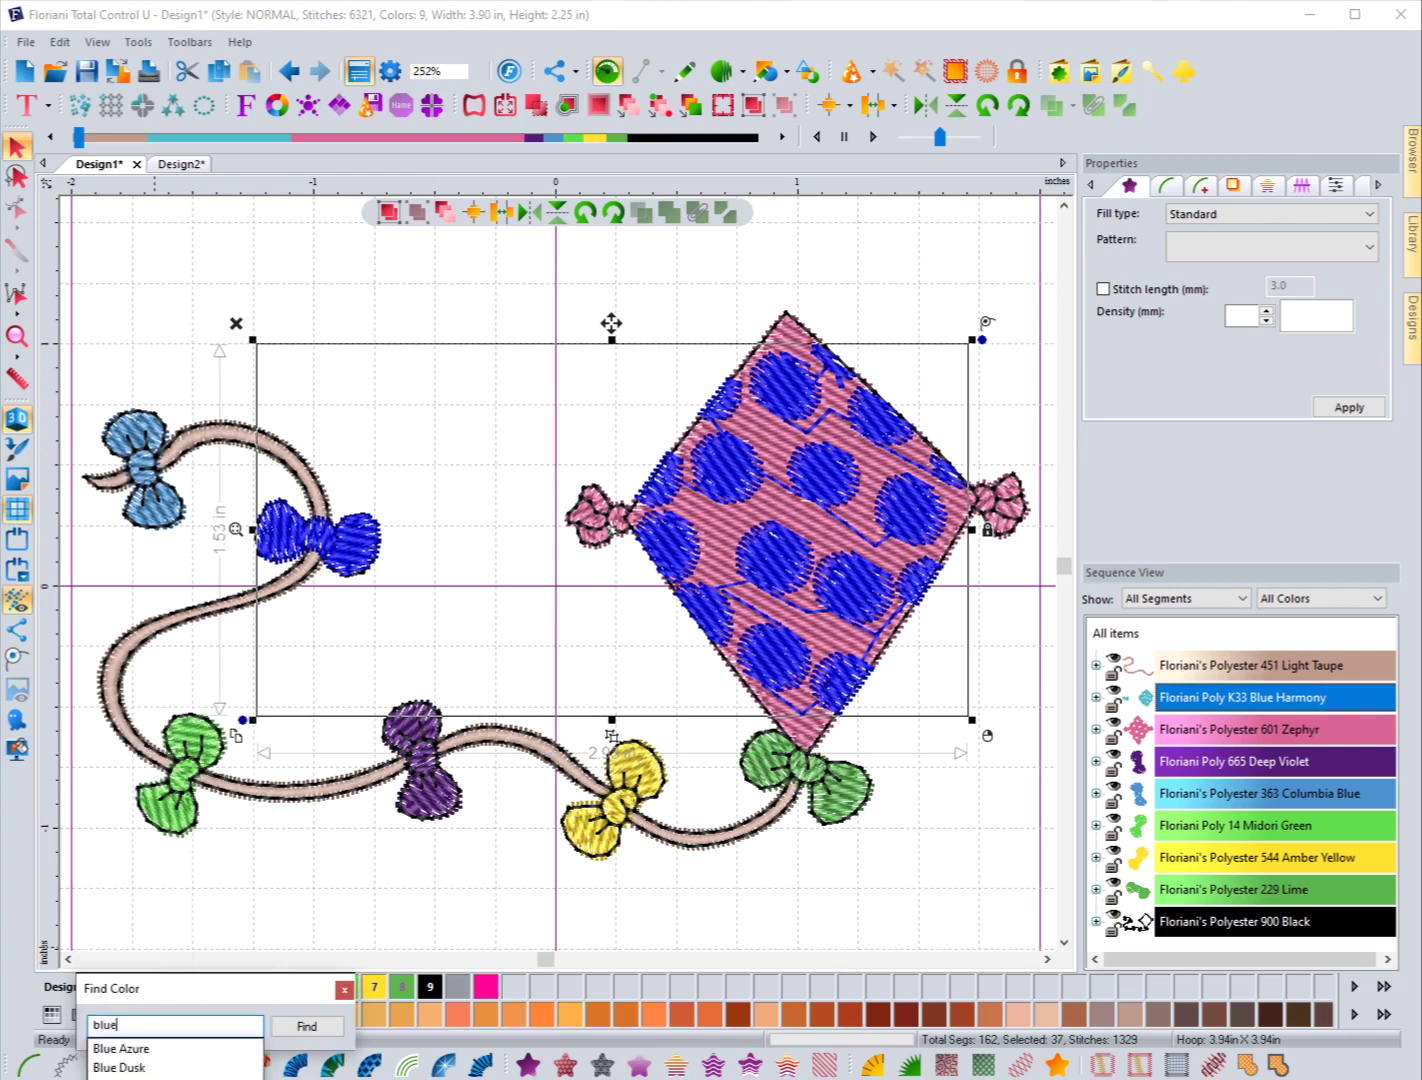
key(Return)
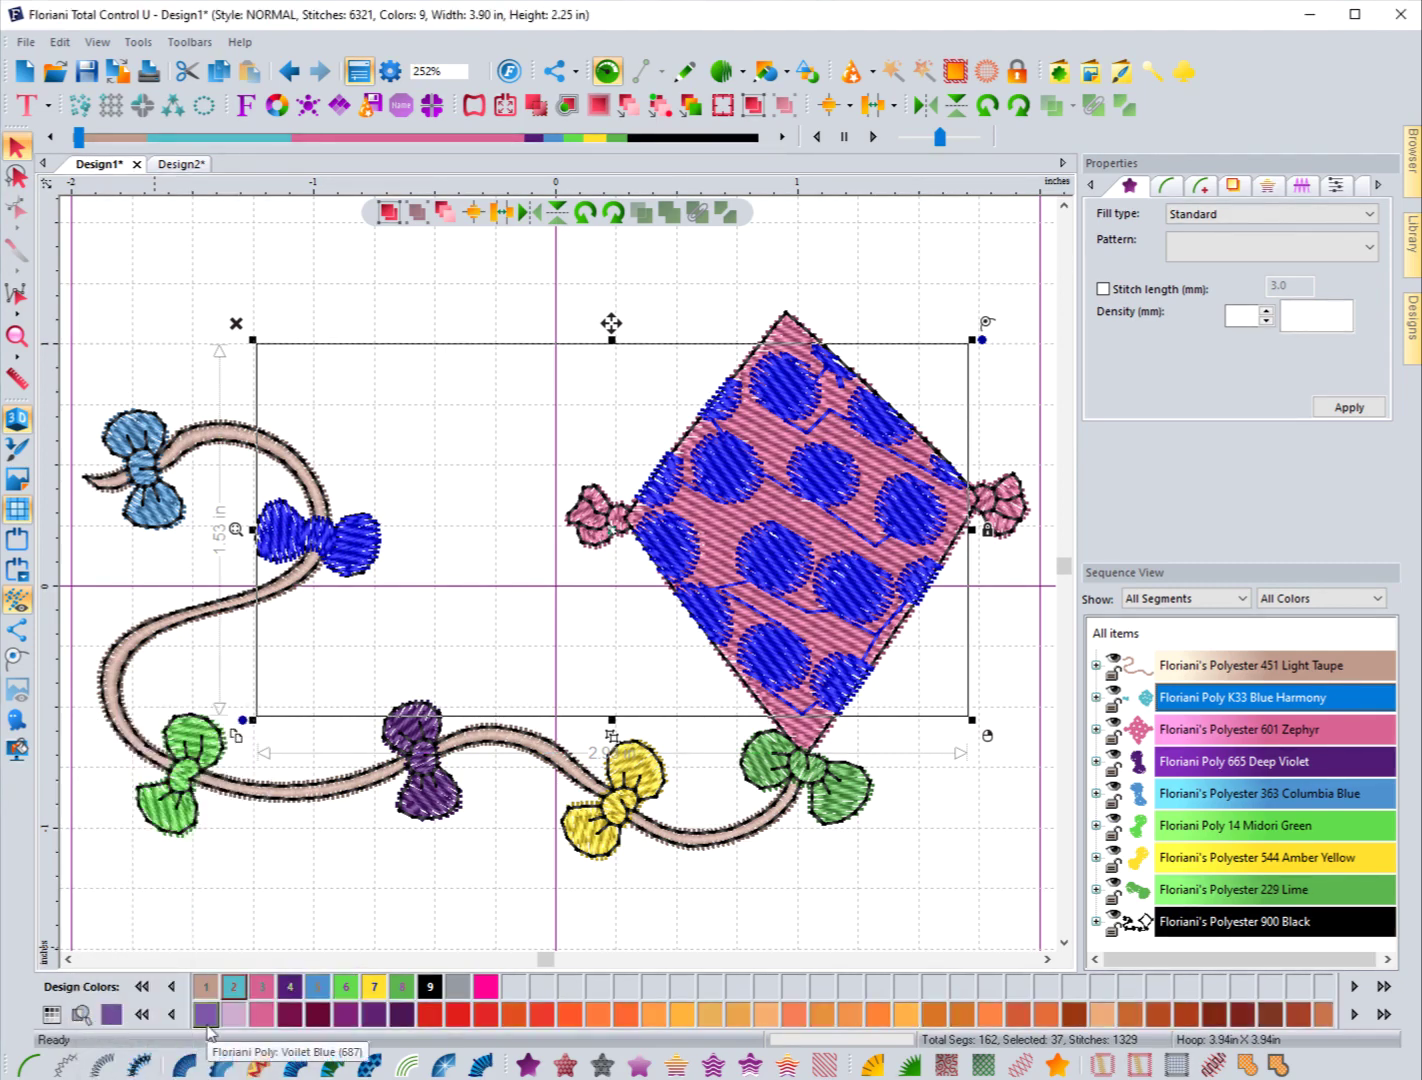
click(88, 1020)
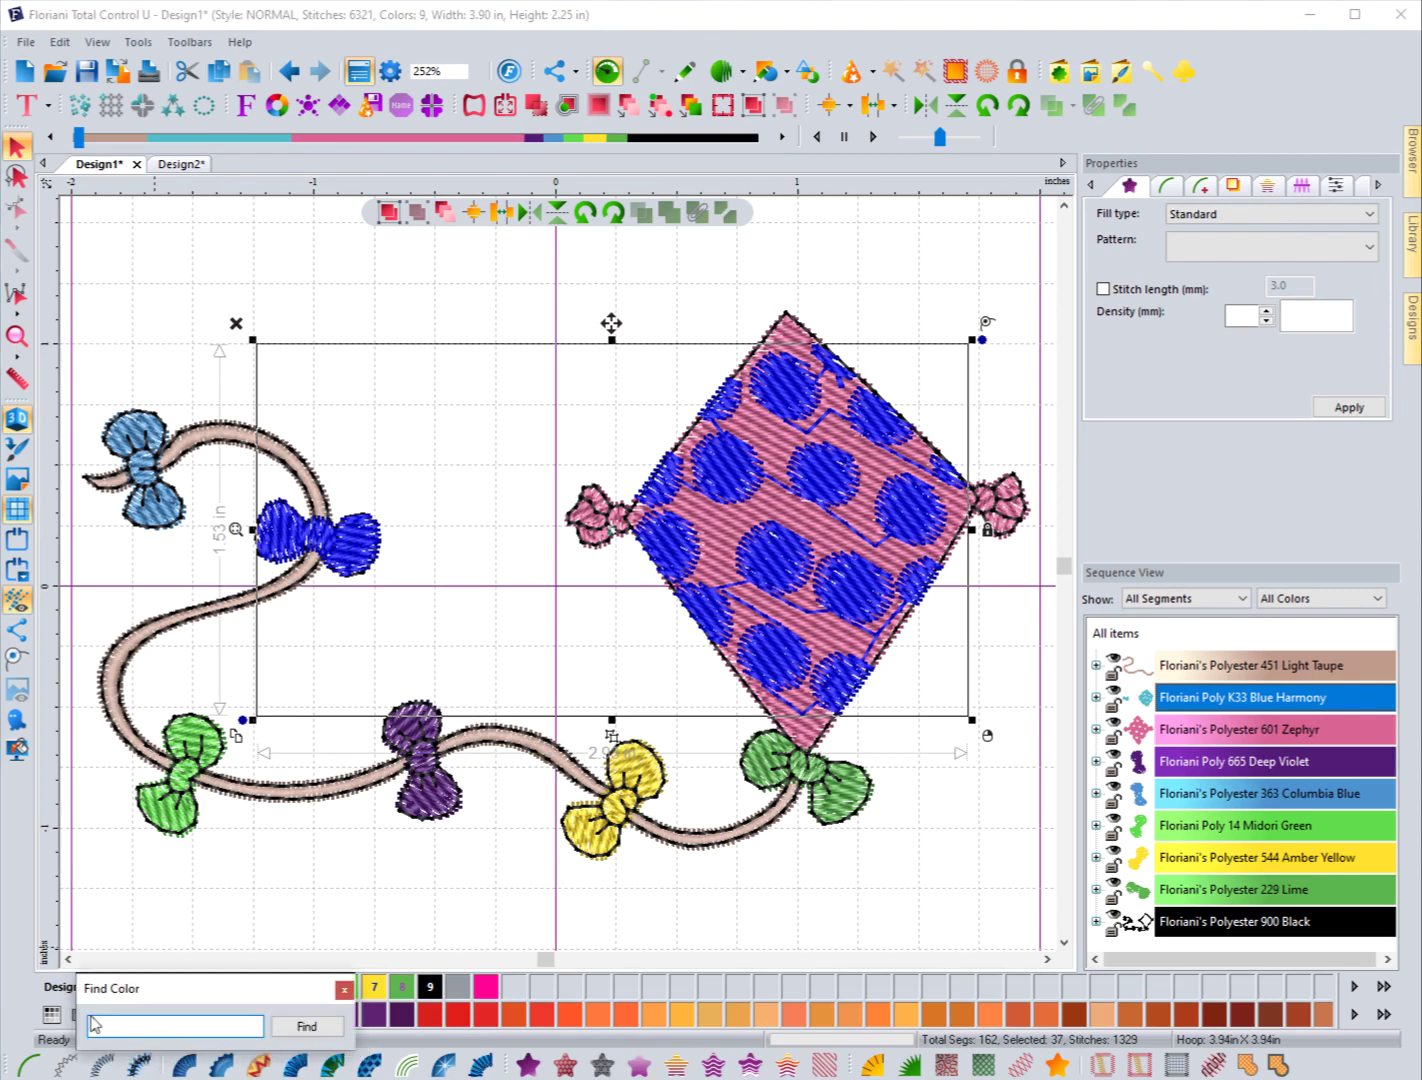
text(blu)
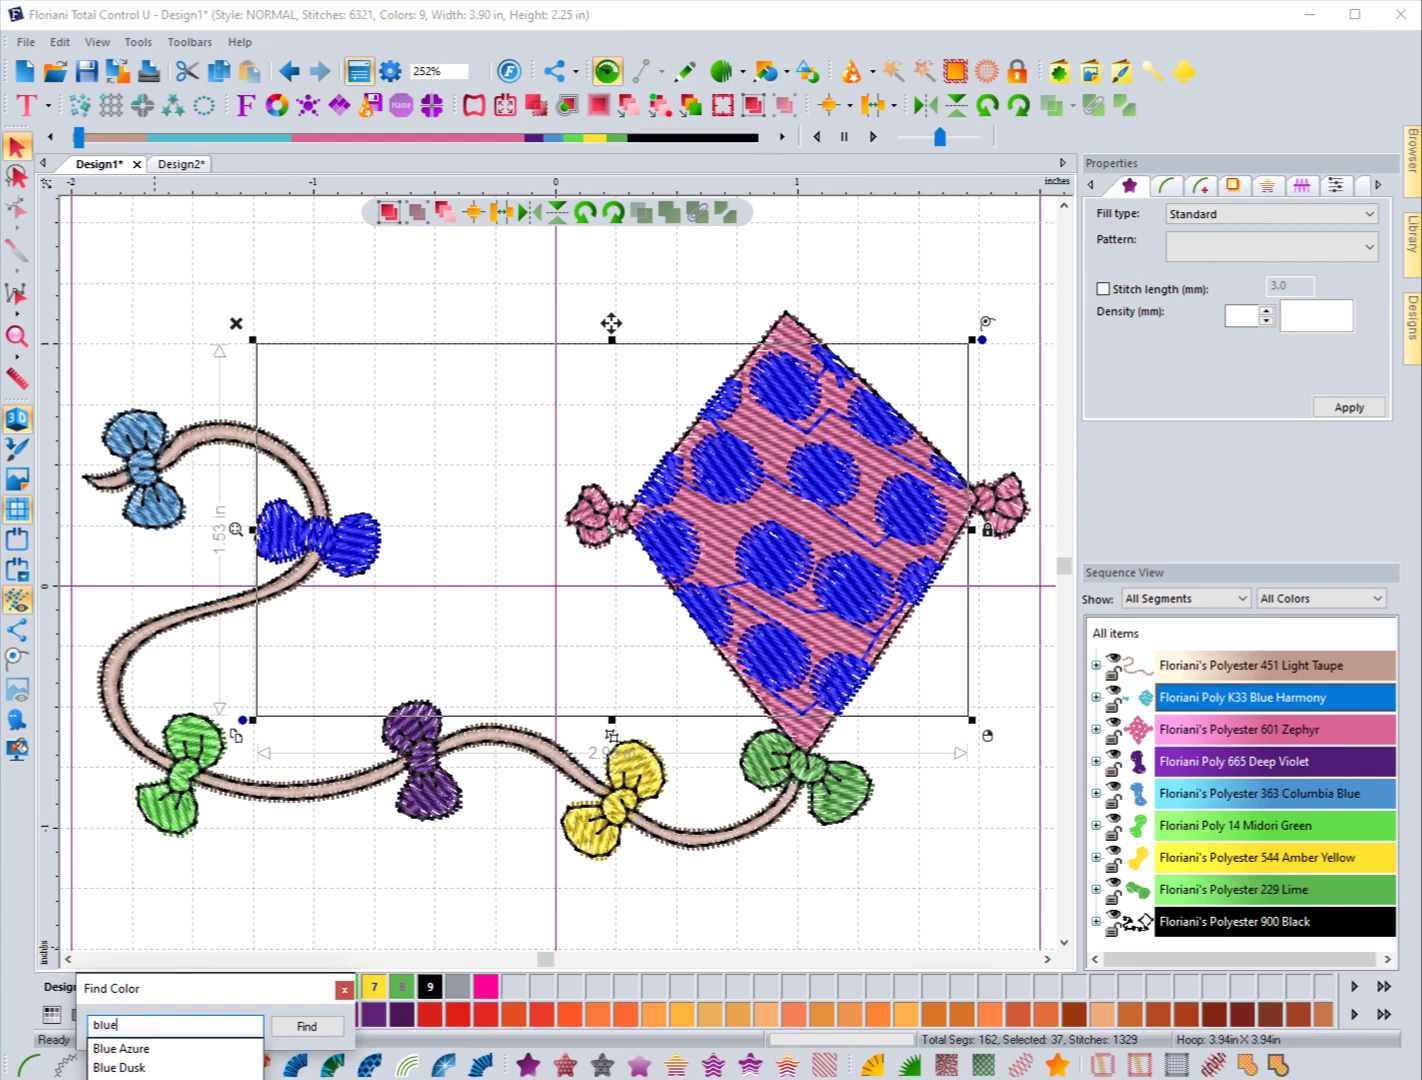
text(e)
key(Return)
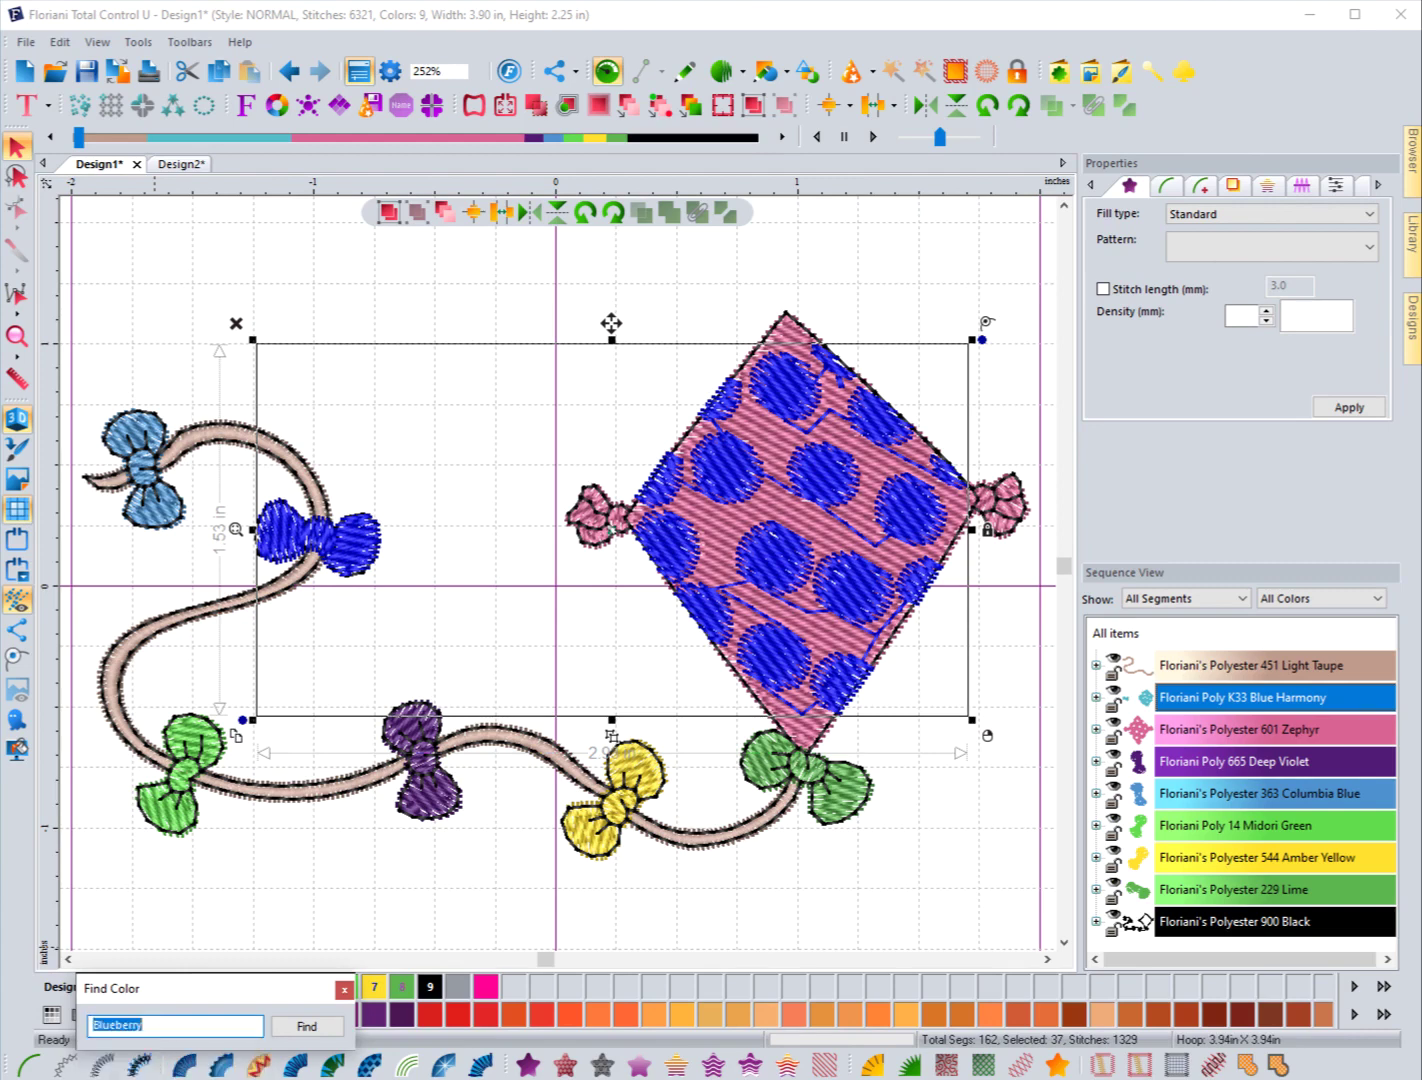
click(307, 1026)
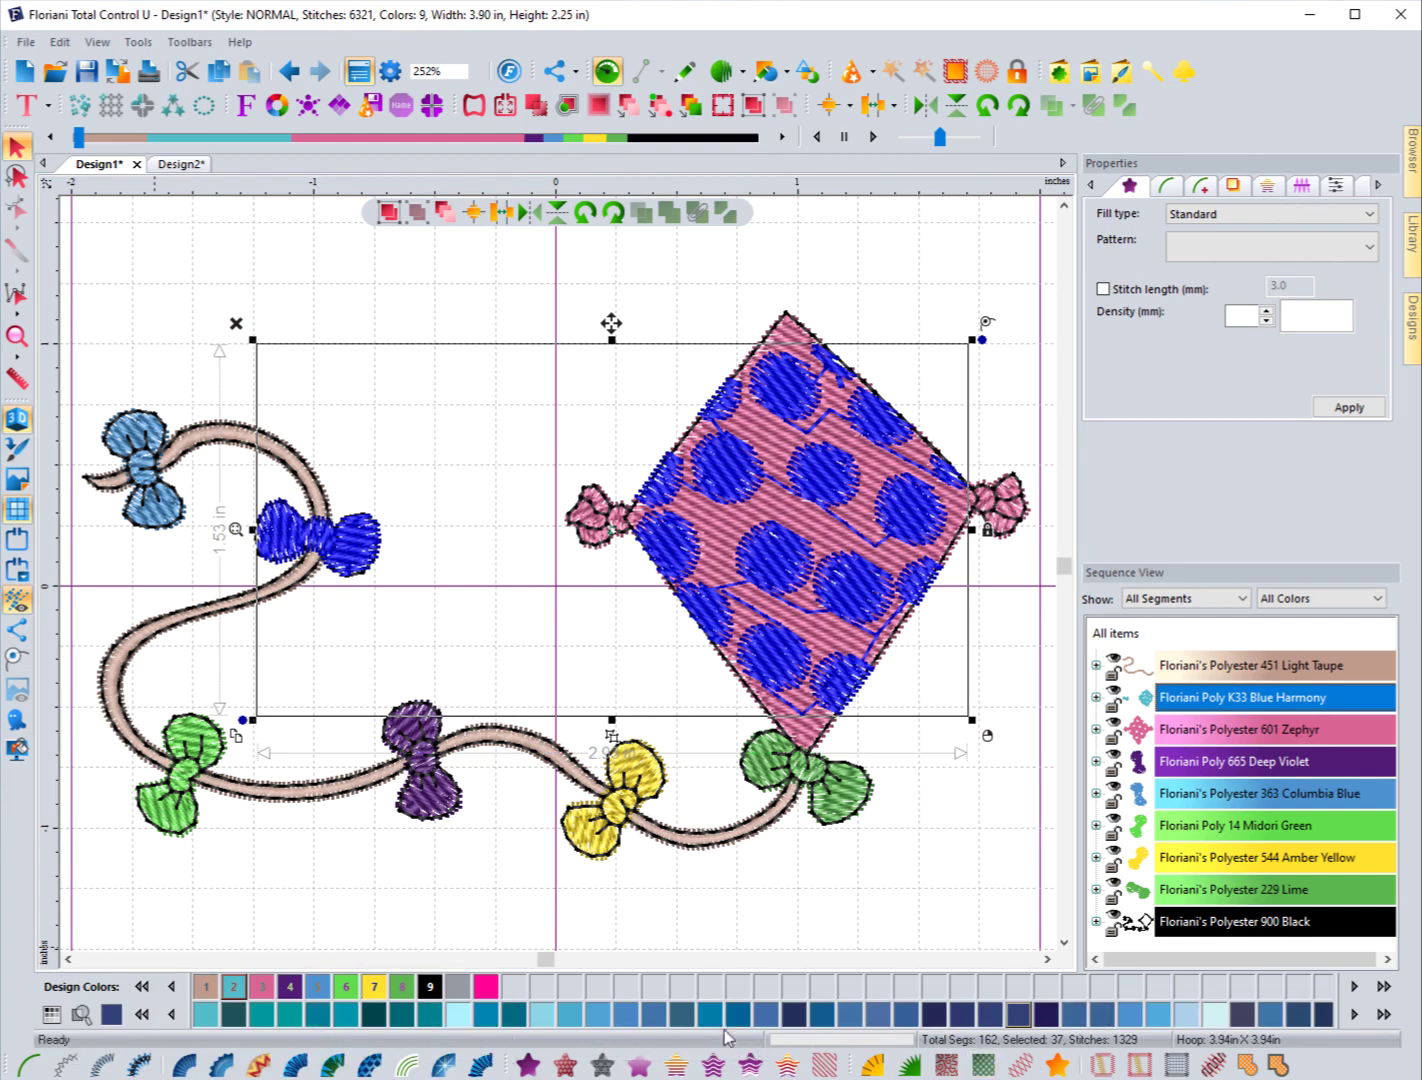
Search the thread chart for thread number 233
click(82, 1014)
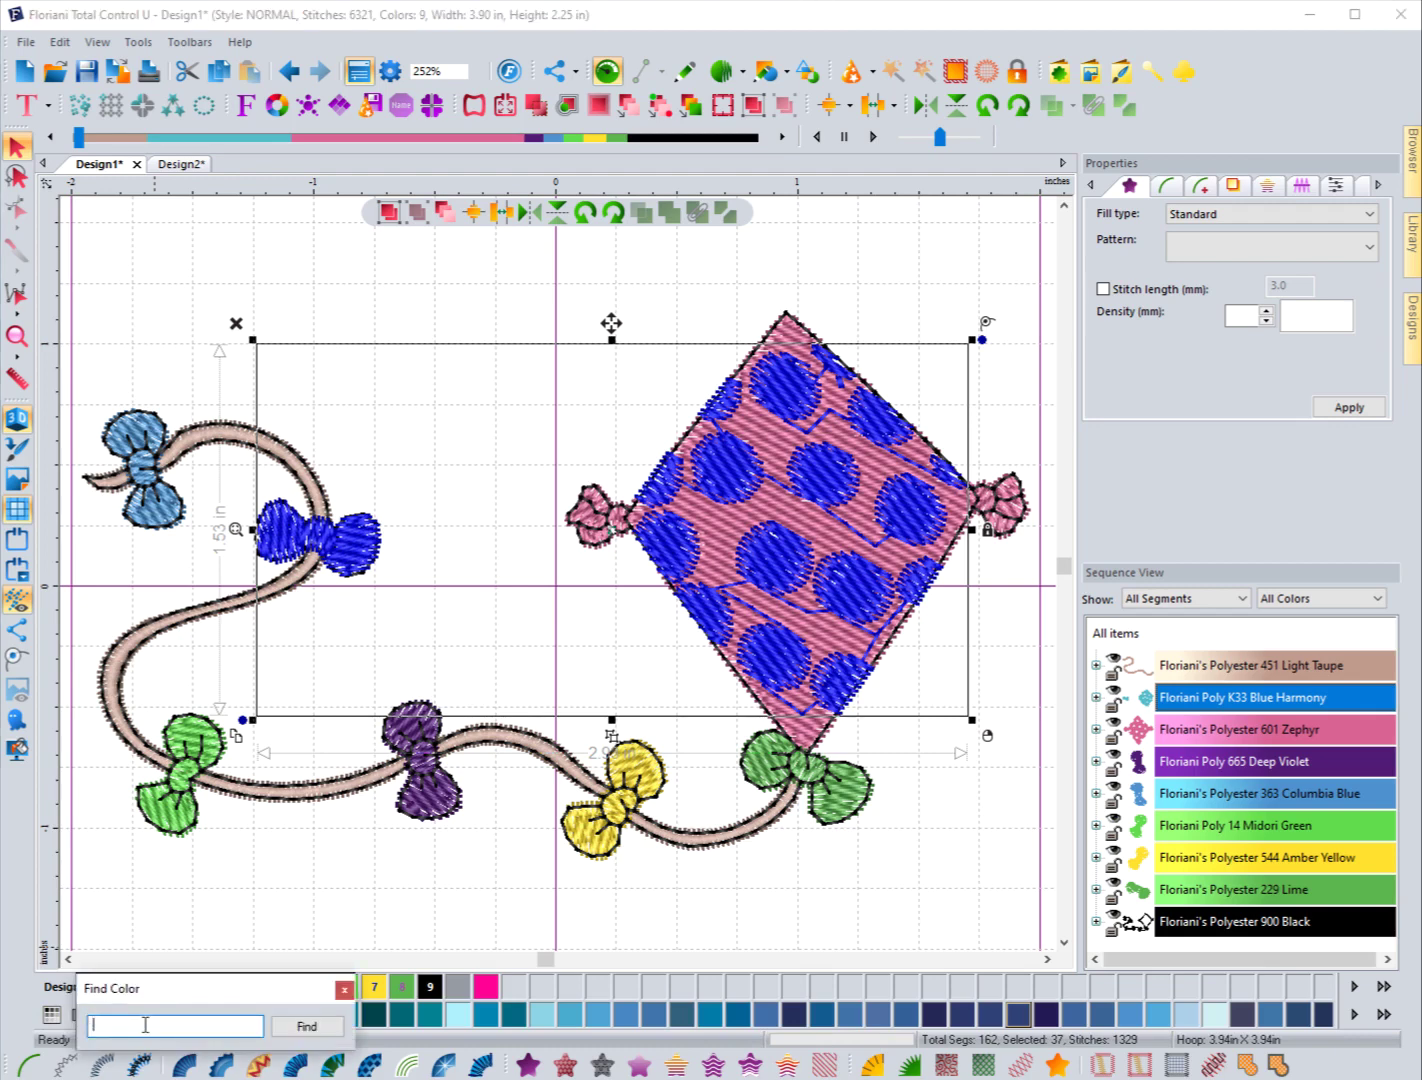
text(233)
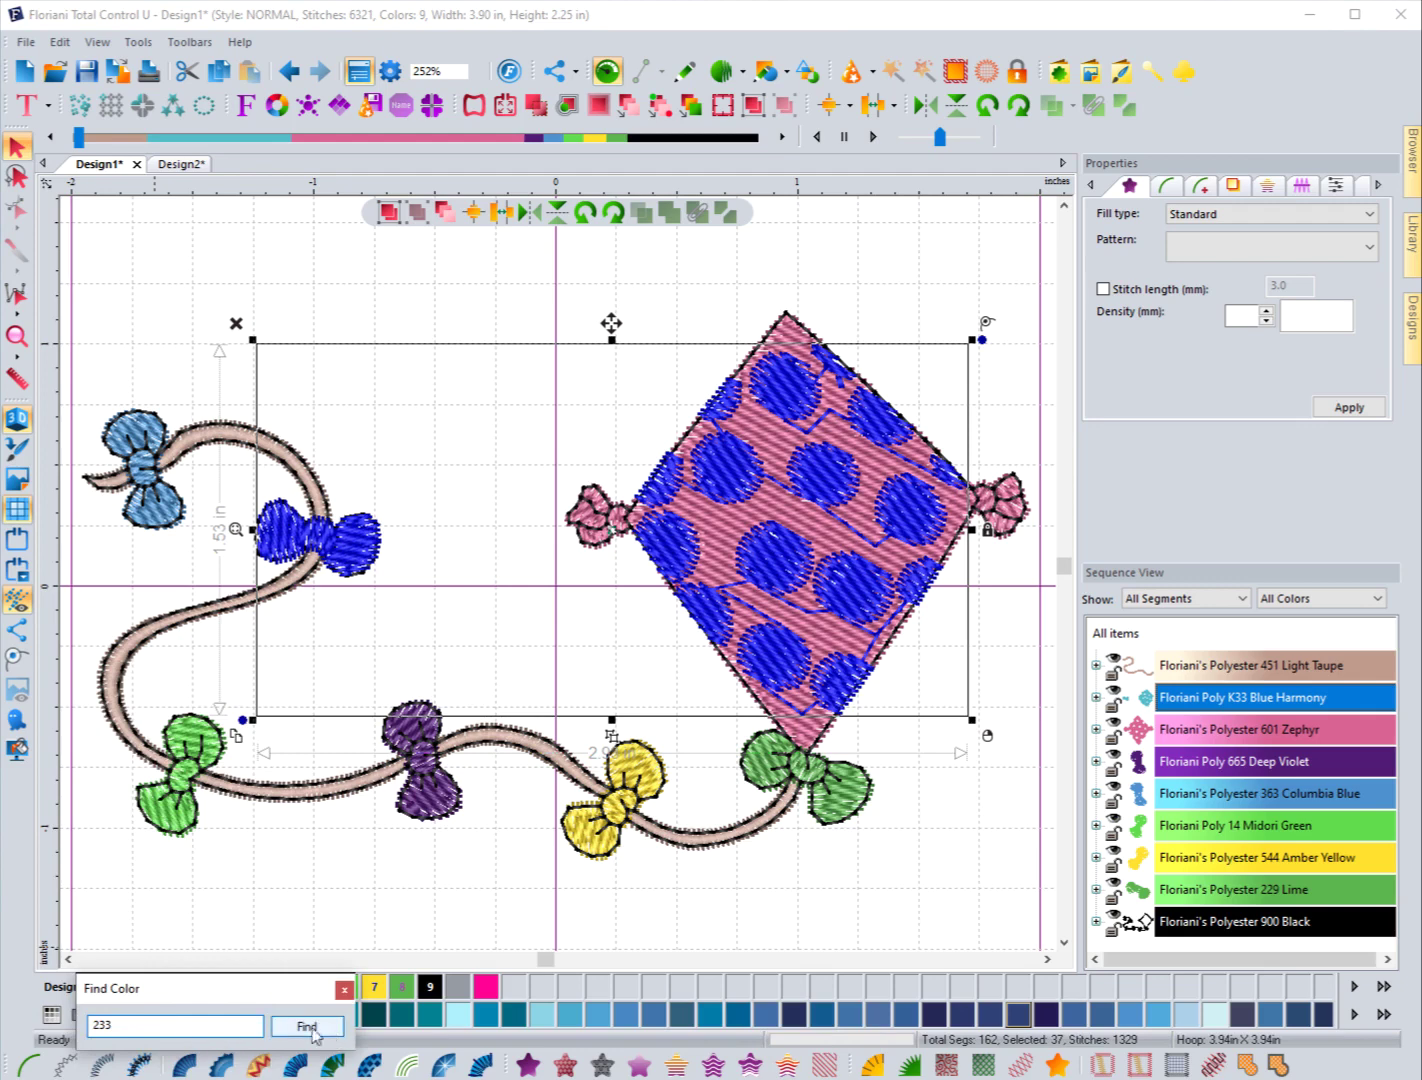
click(307, 1027)
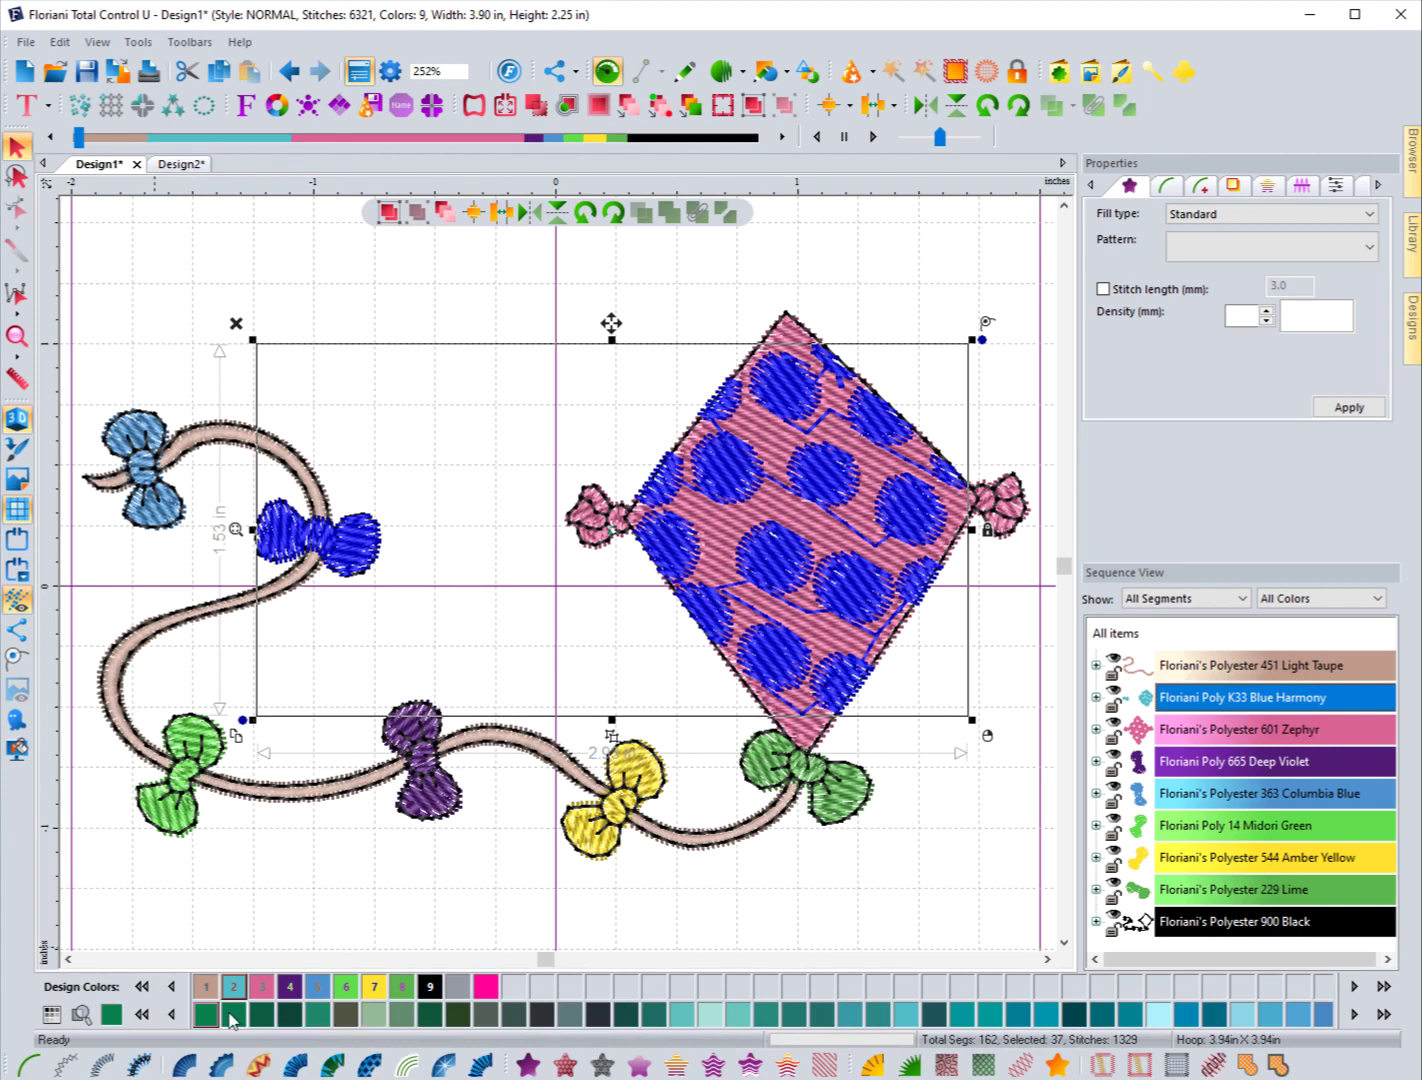
Browse the Embroidery thread chart, then return to the Floriani Poly chart
click(52, 1016)
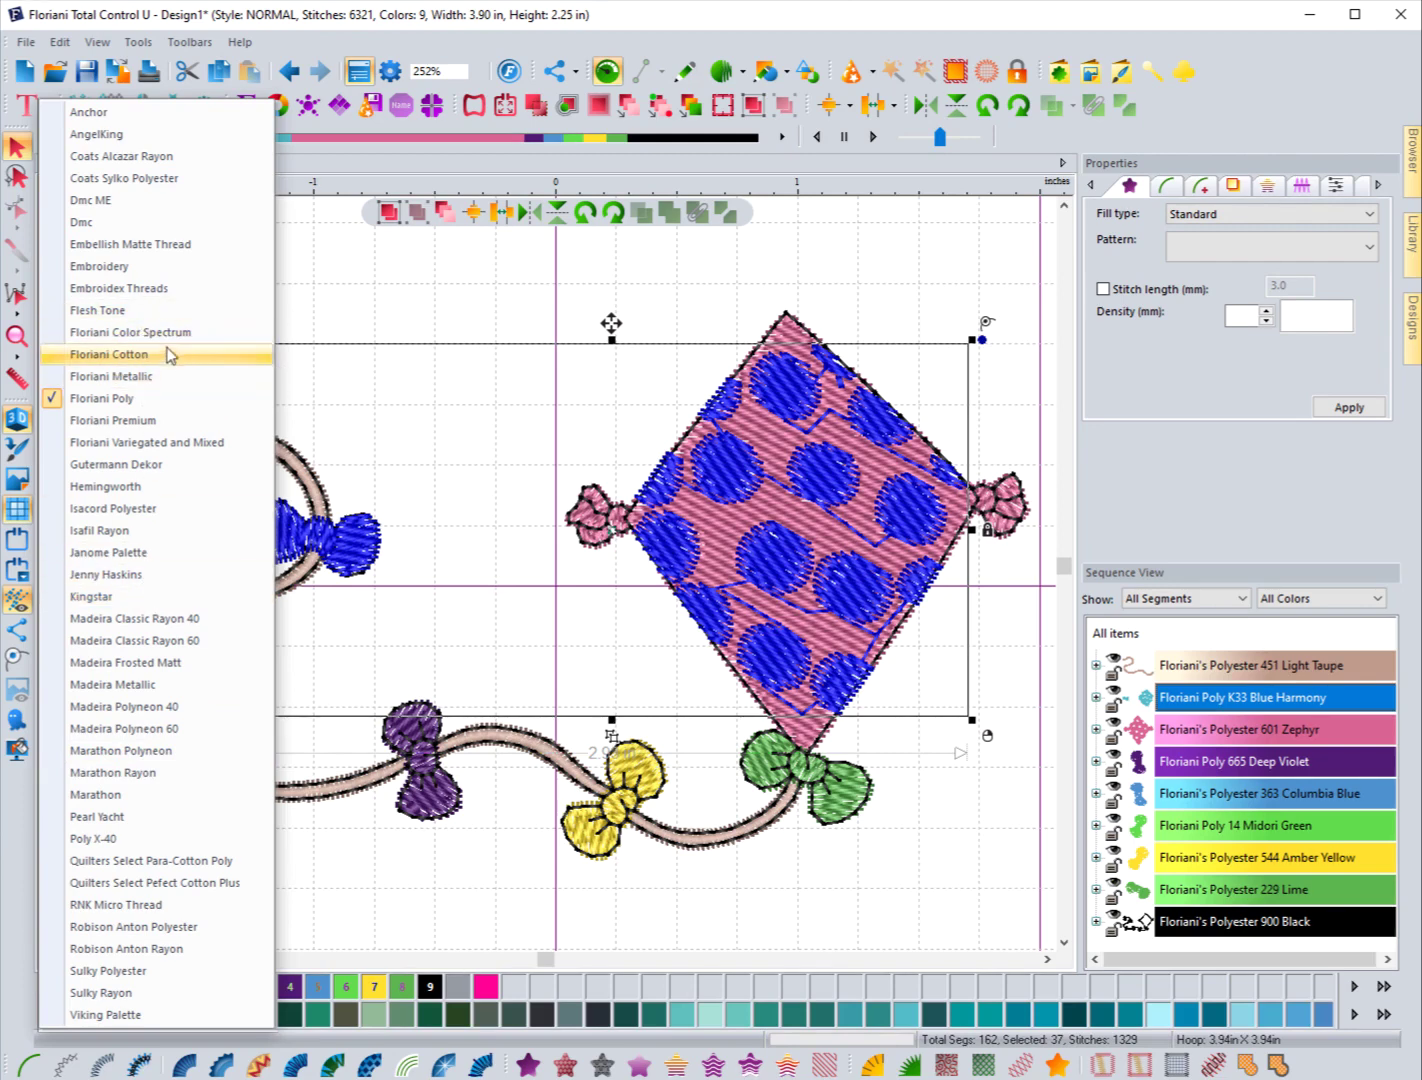
click(99, 268)
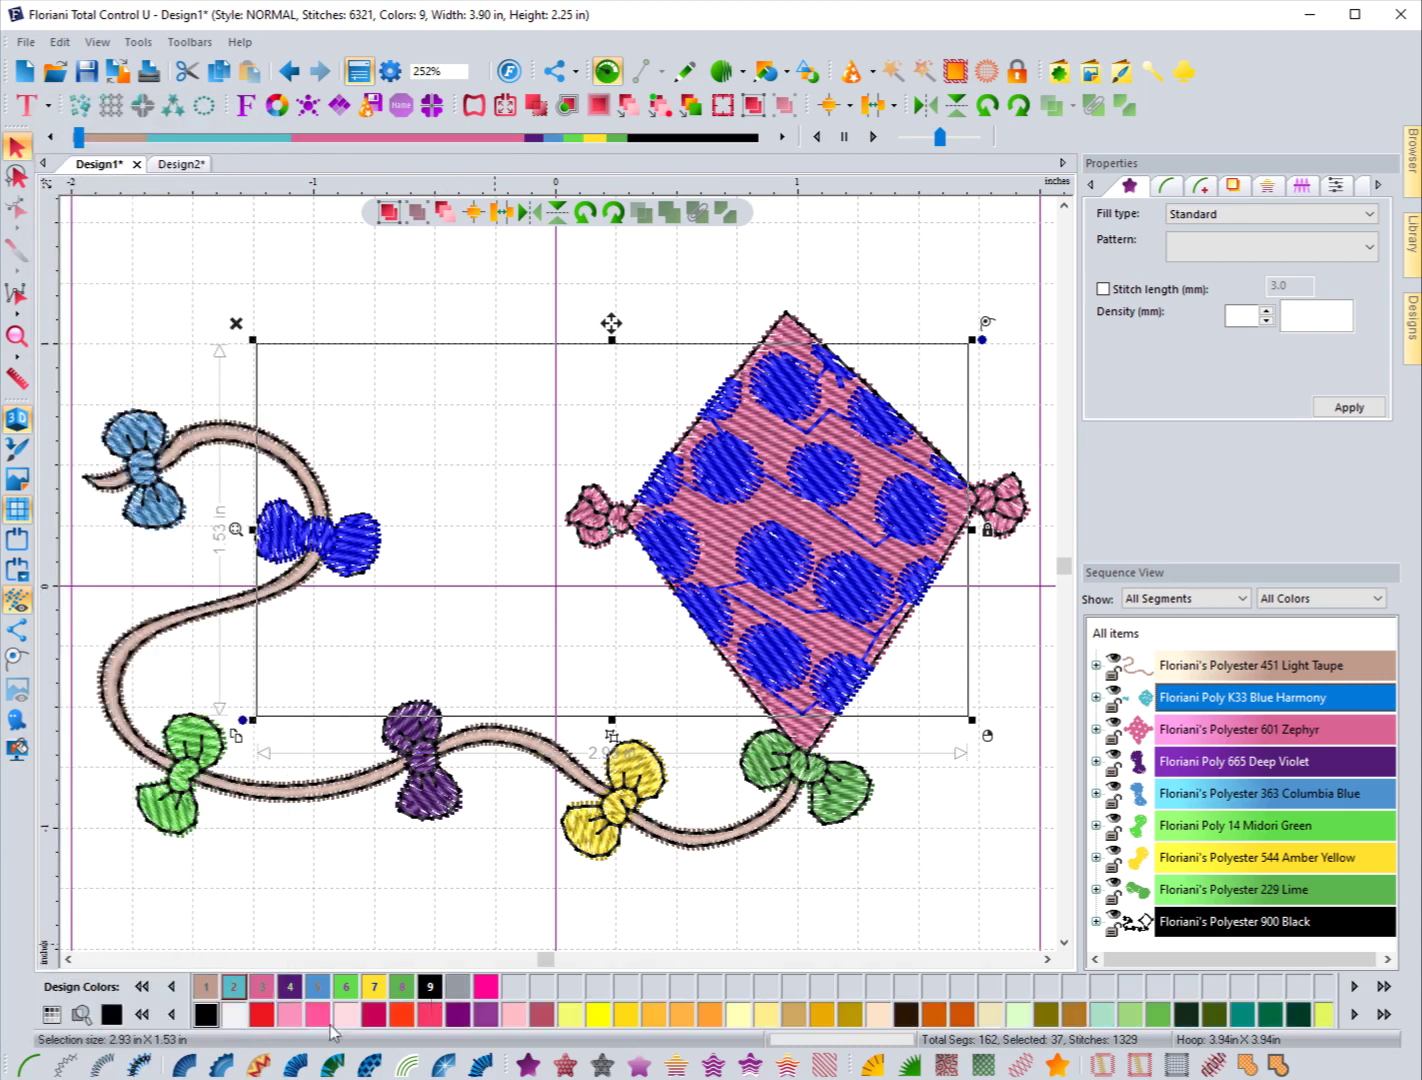
click(1383, 1014)
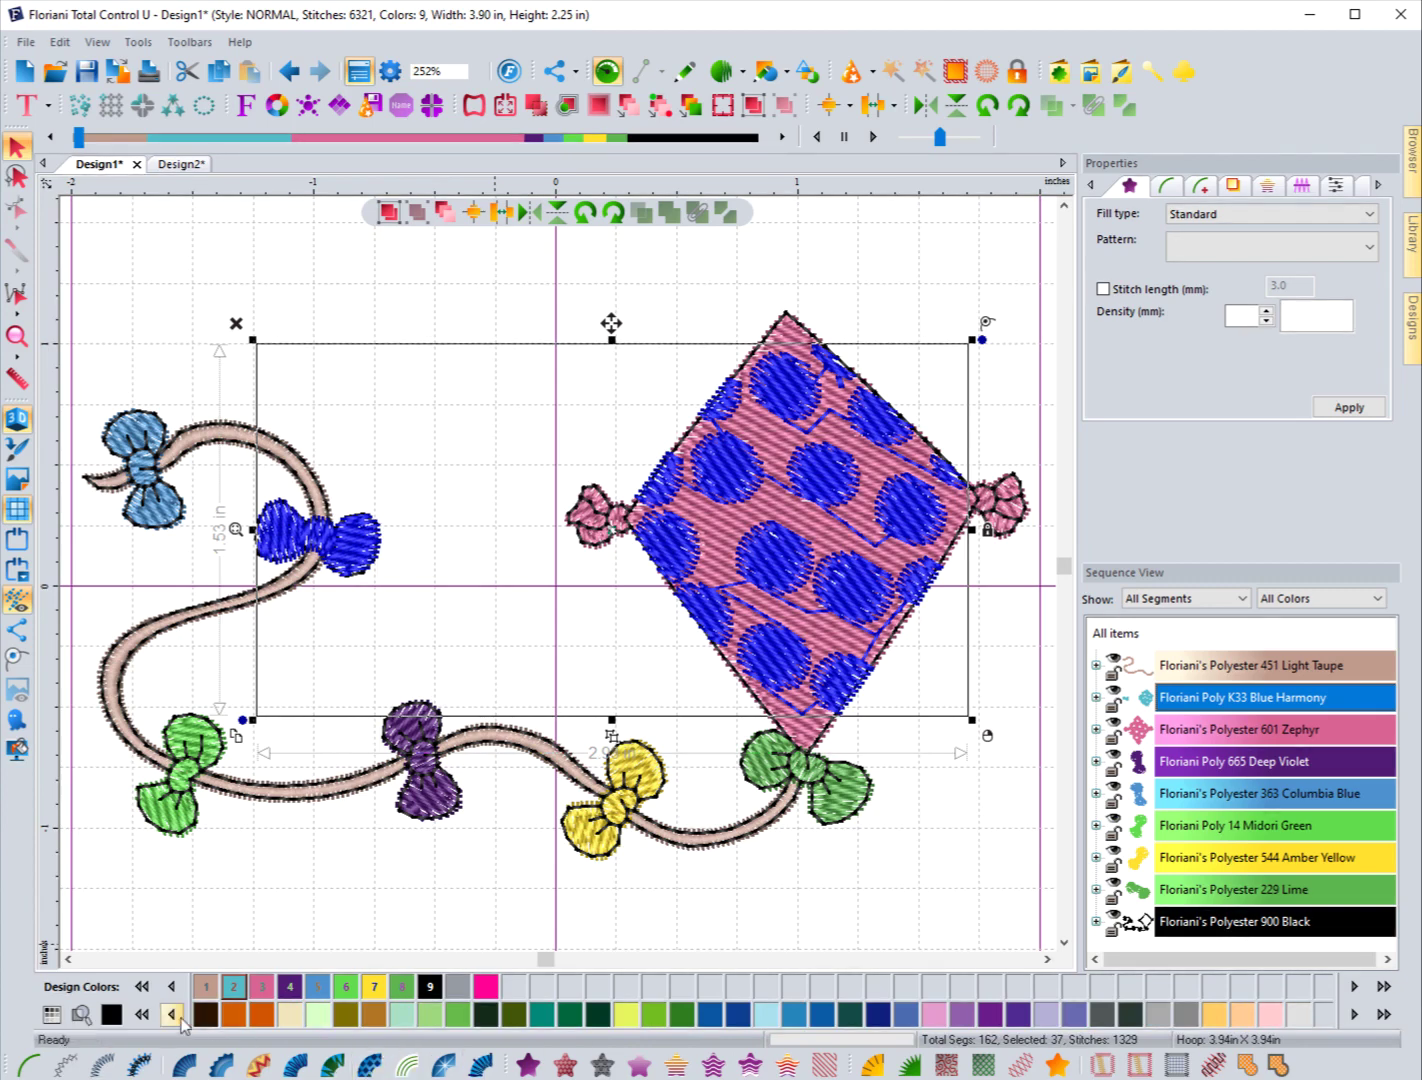
click(145, 1015)
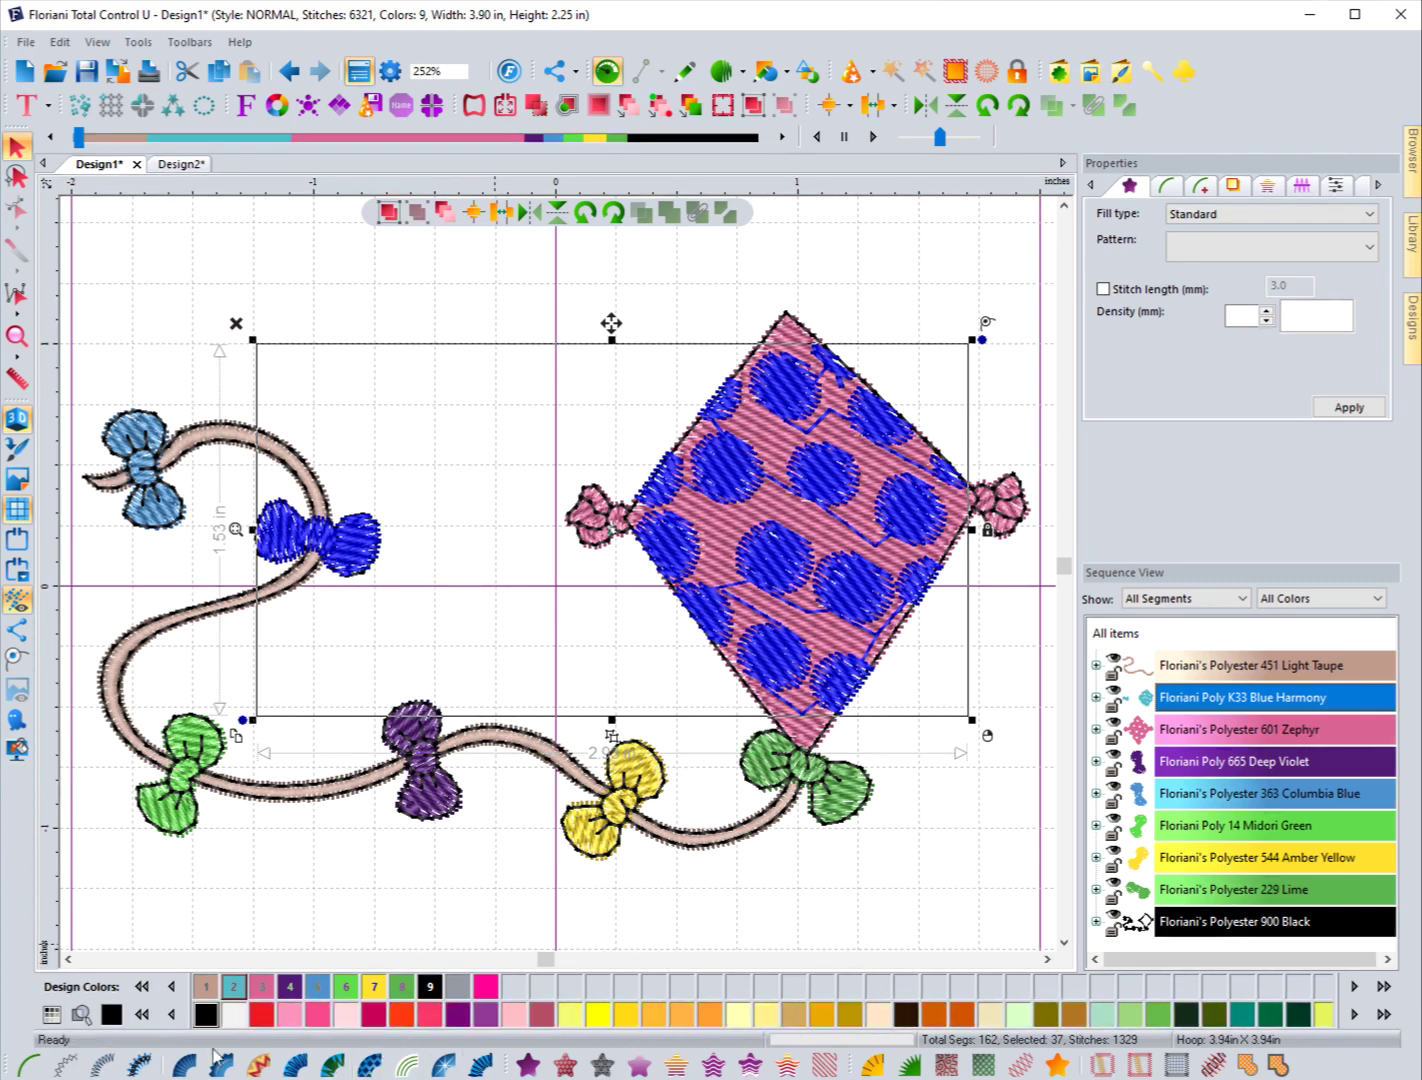
click(50, 1018)
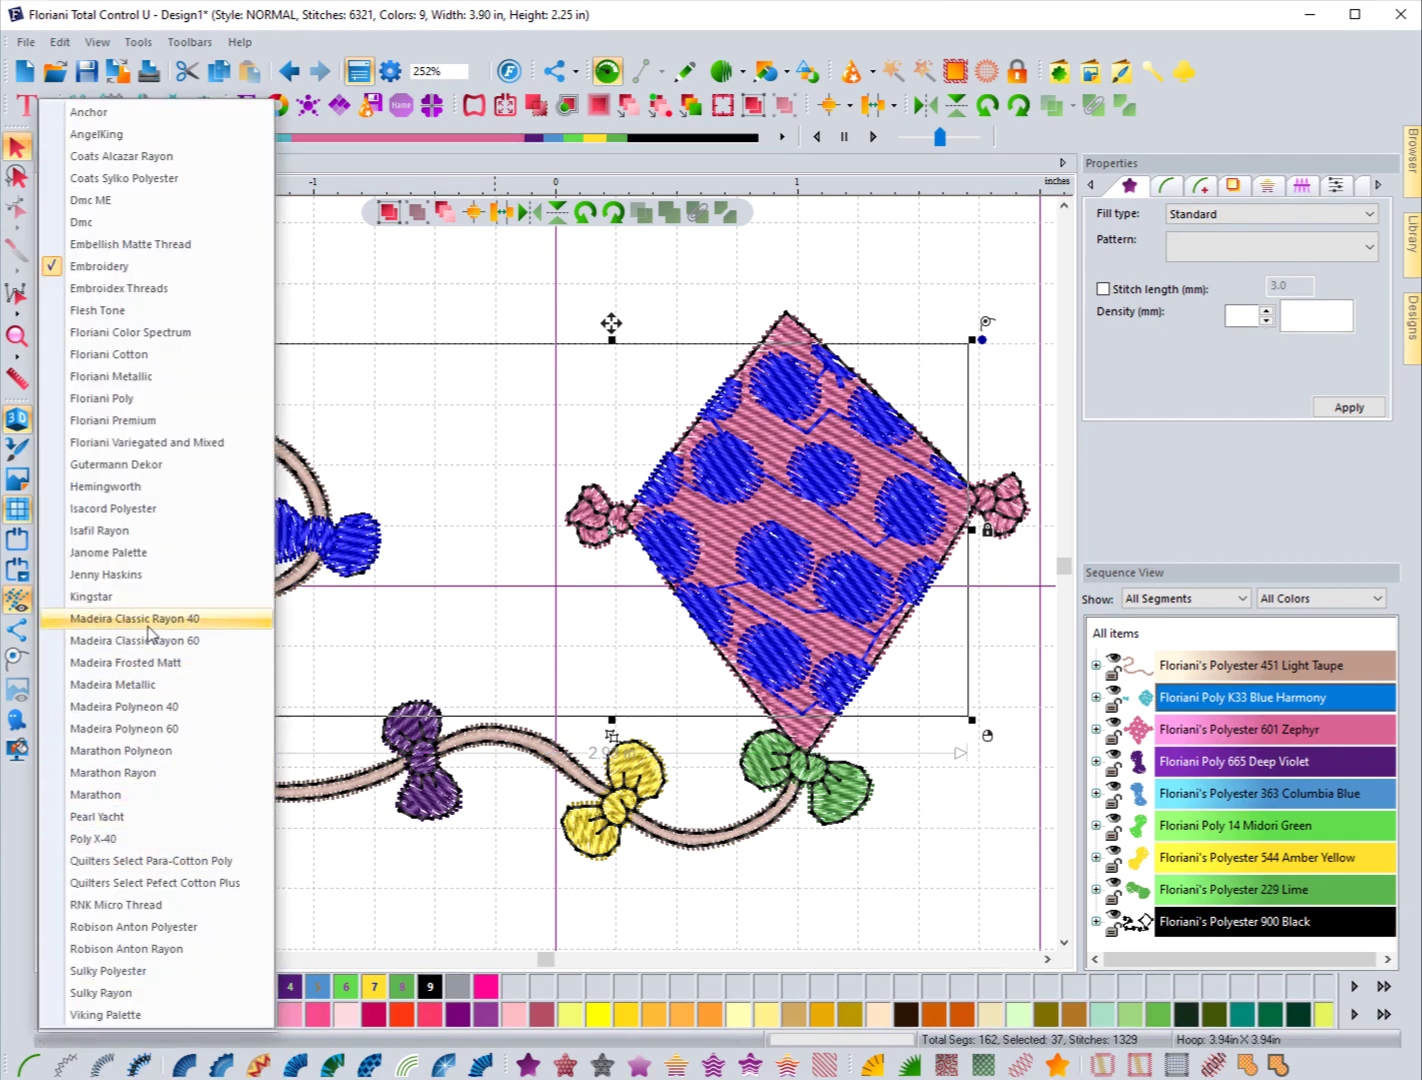
click(124, 402)
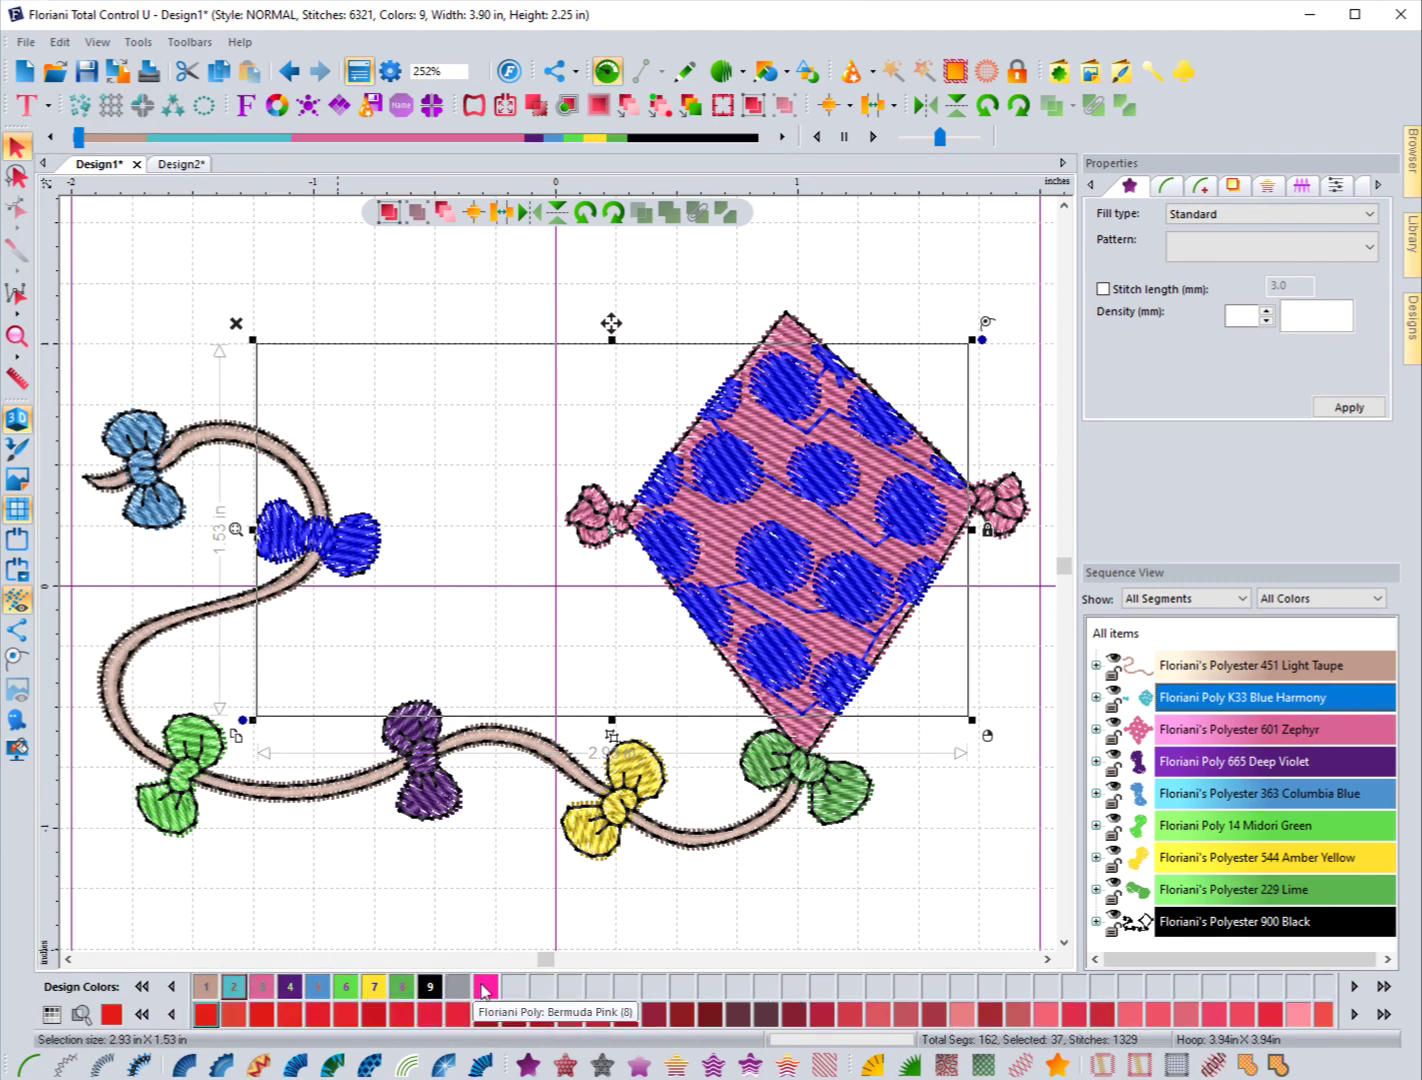
Add Embellish Matte Thread 6017 Heather to the design and apply it to the Deep Violet bow
click(54, 1015)
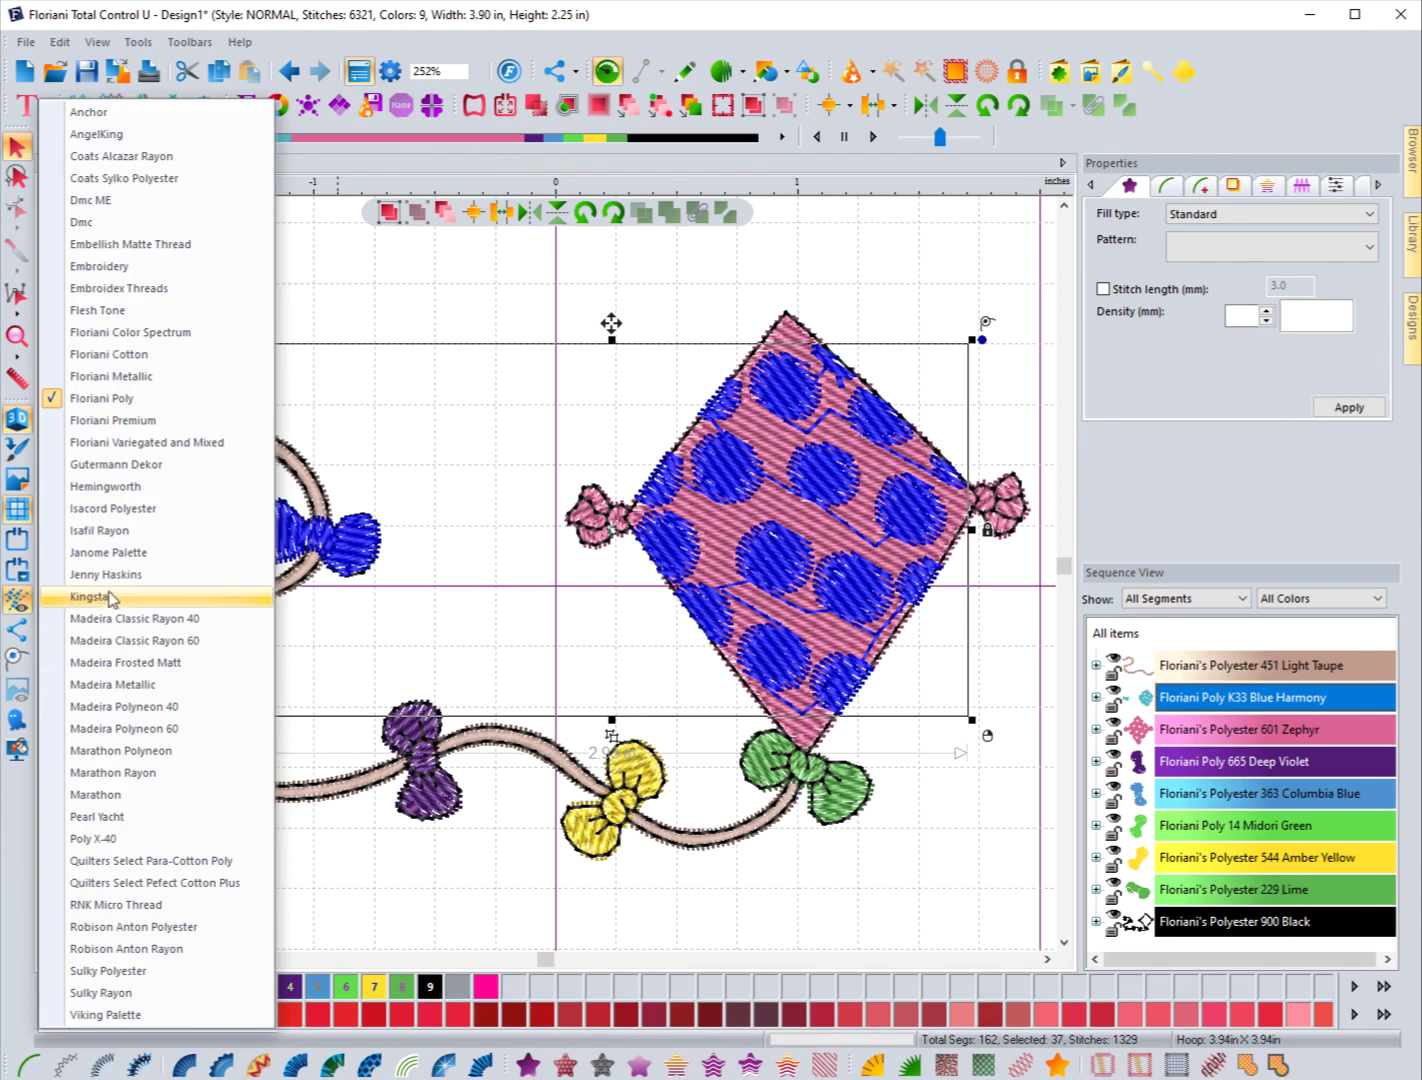
click(124, 245)
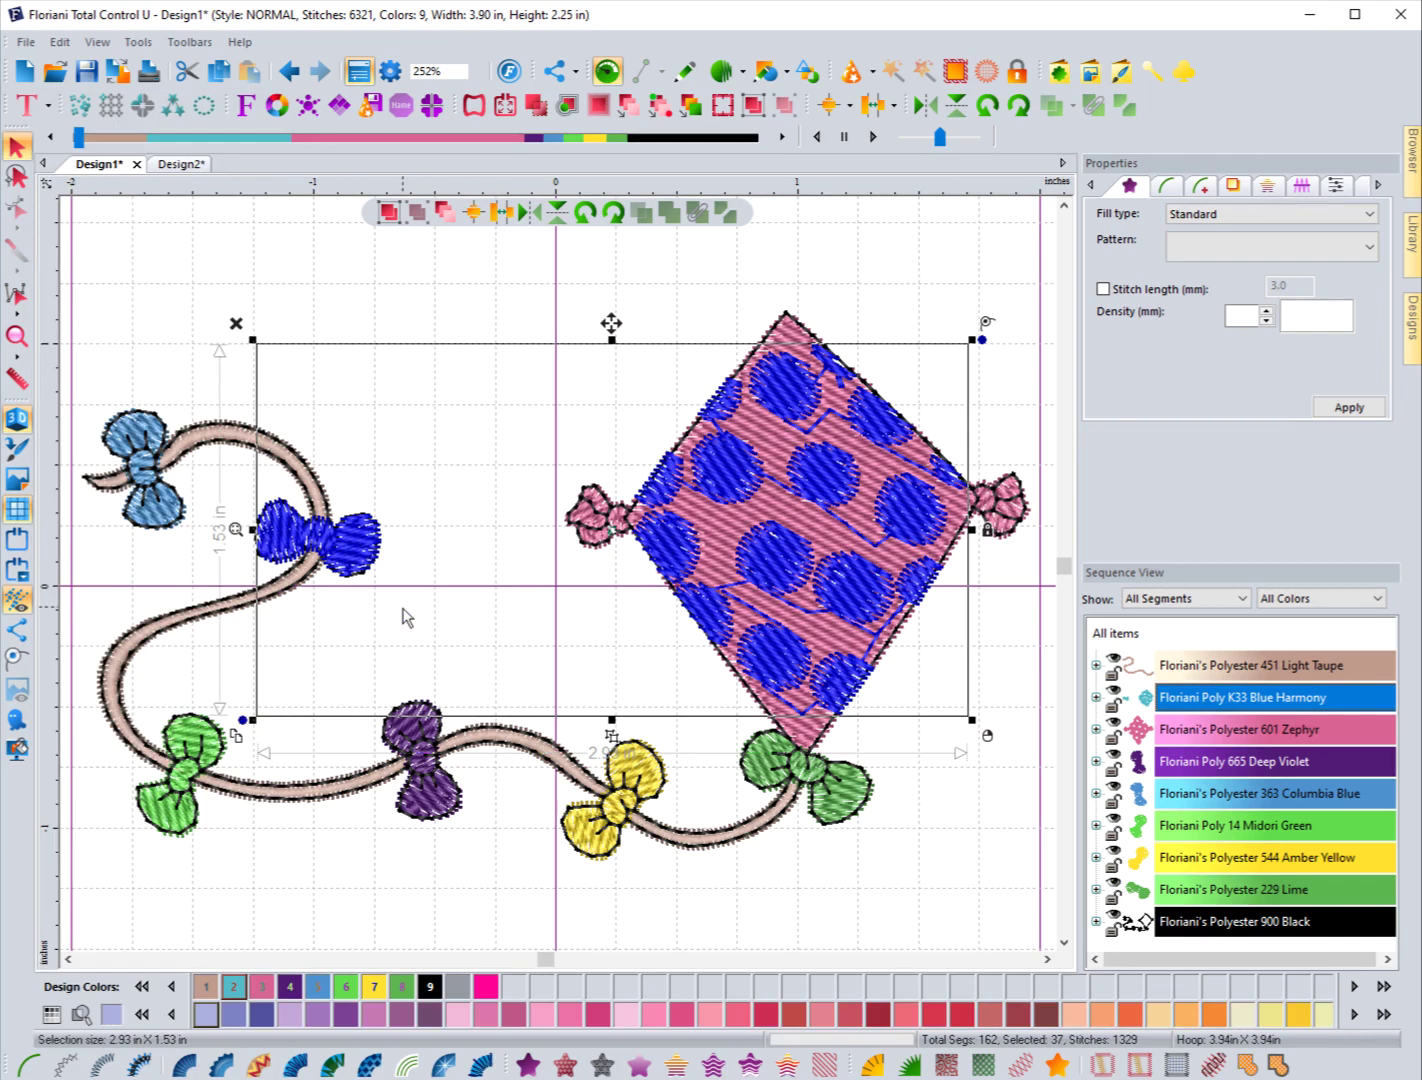
right_click(320, 1018)
click(350, 1021)
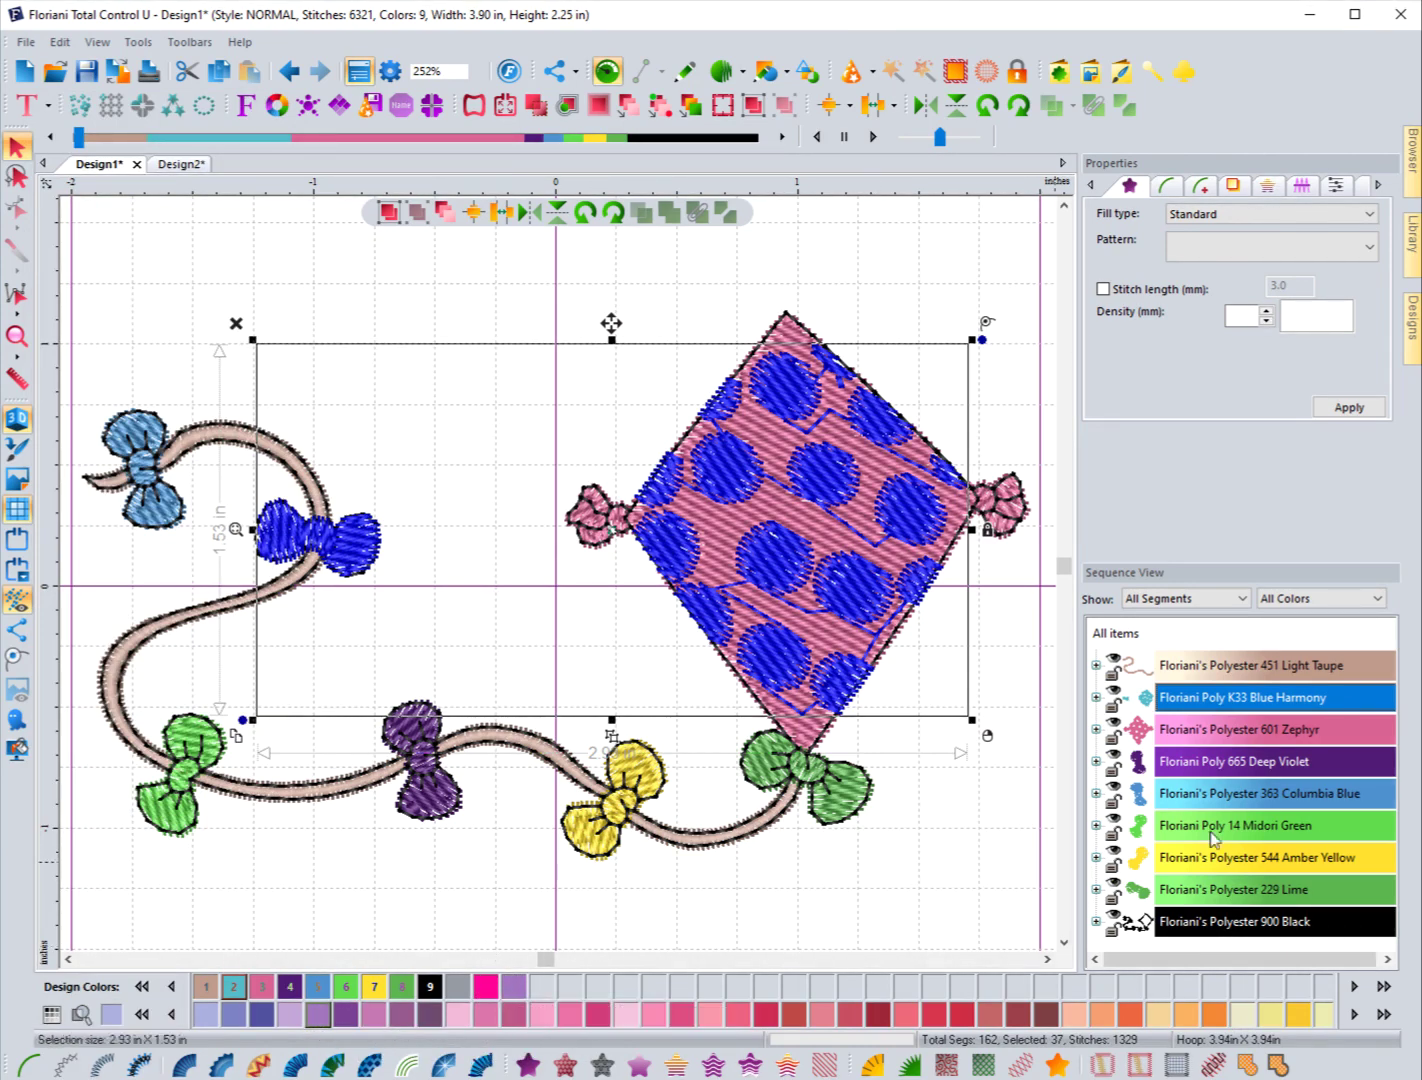
click(1174, 764)
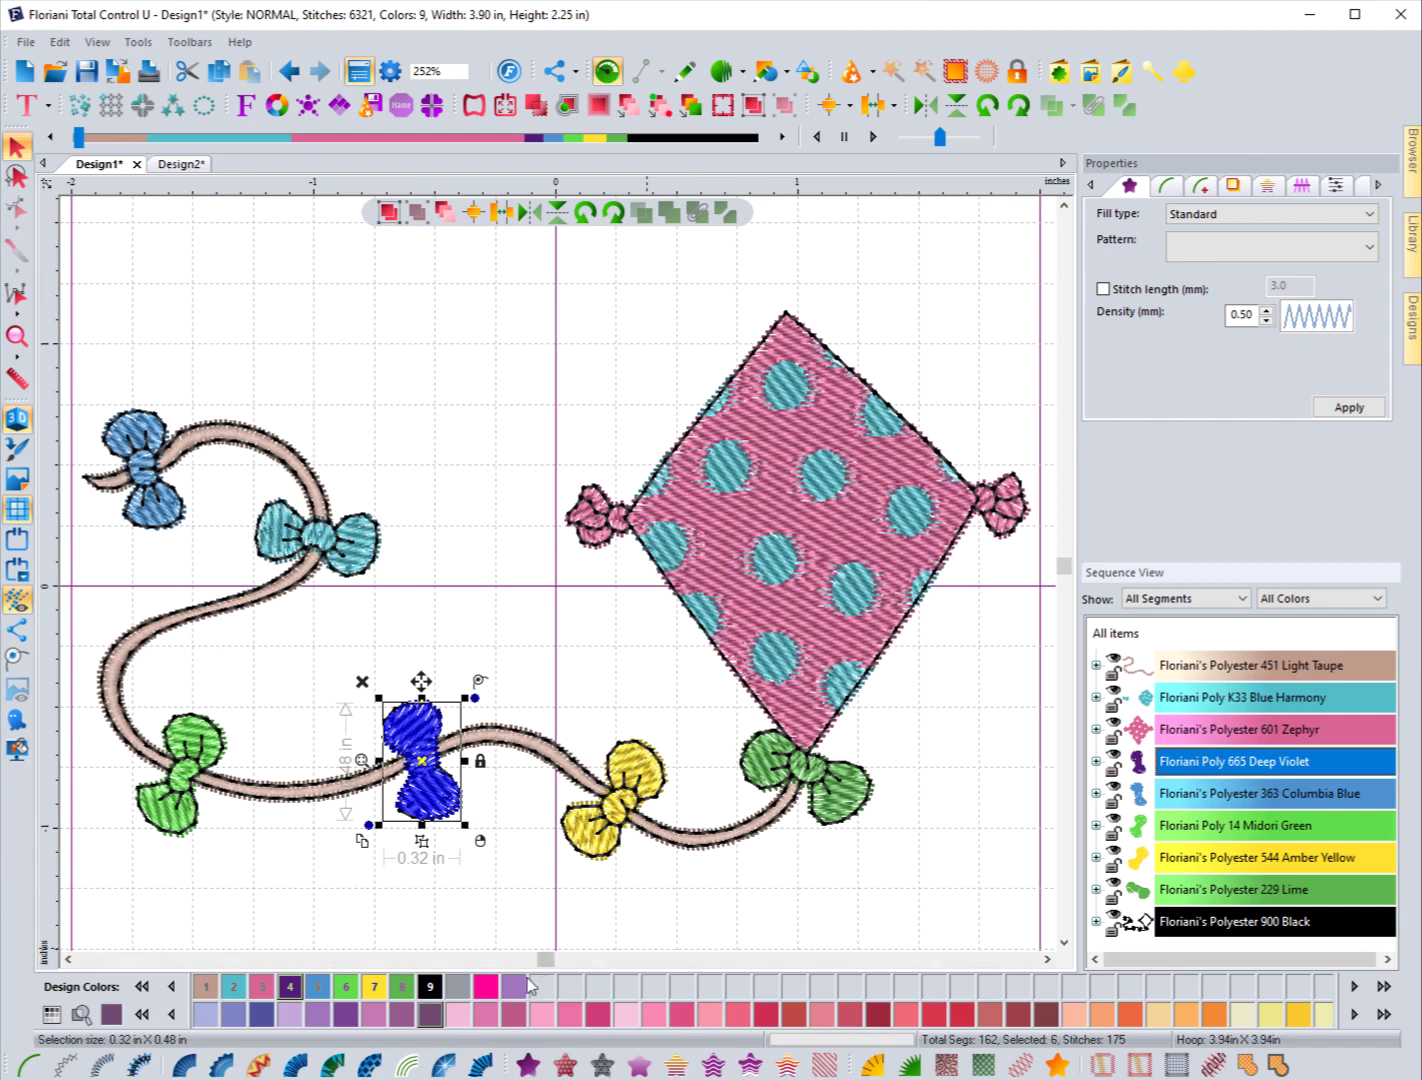
click(359, 892)
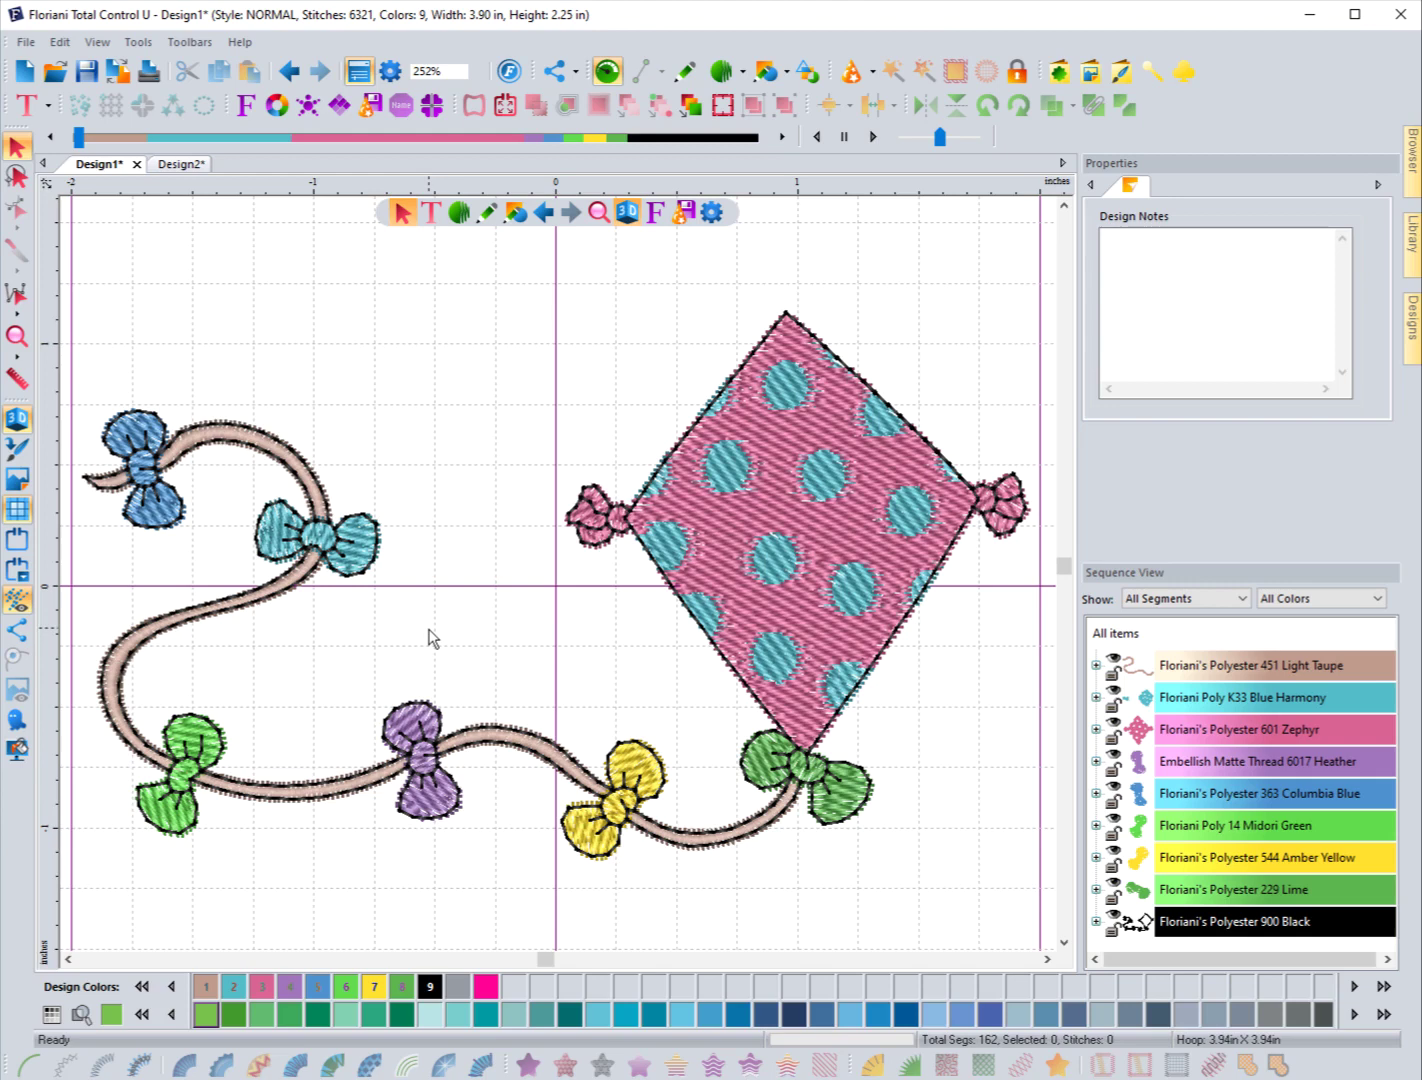
In Design2, select the bird appliqué and choose the Embellish Matte Clover green thread
click(178, 166)
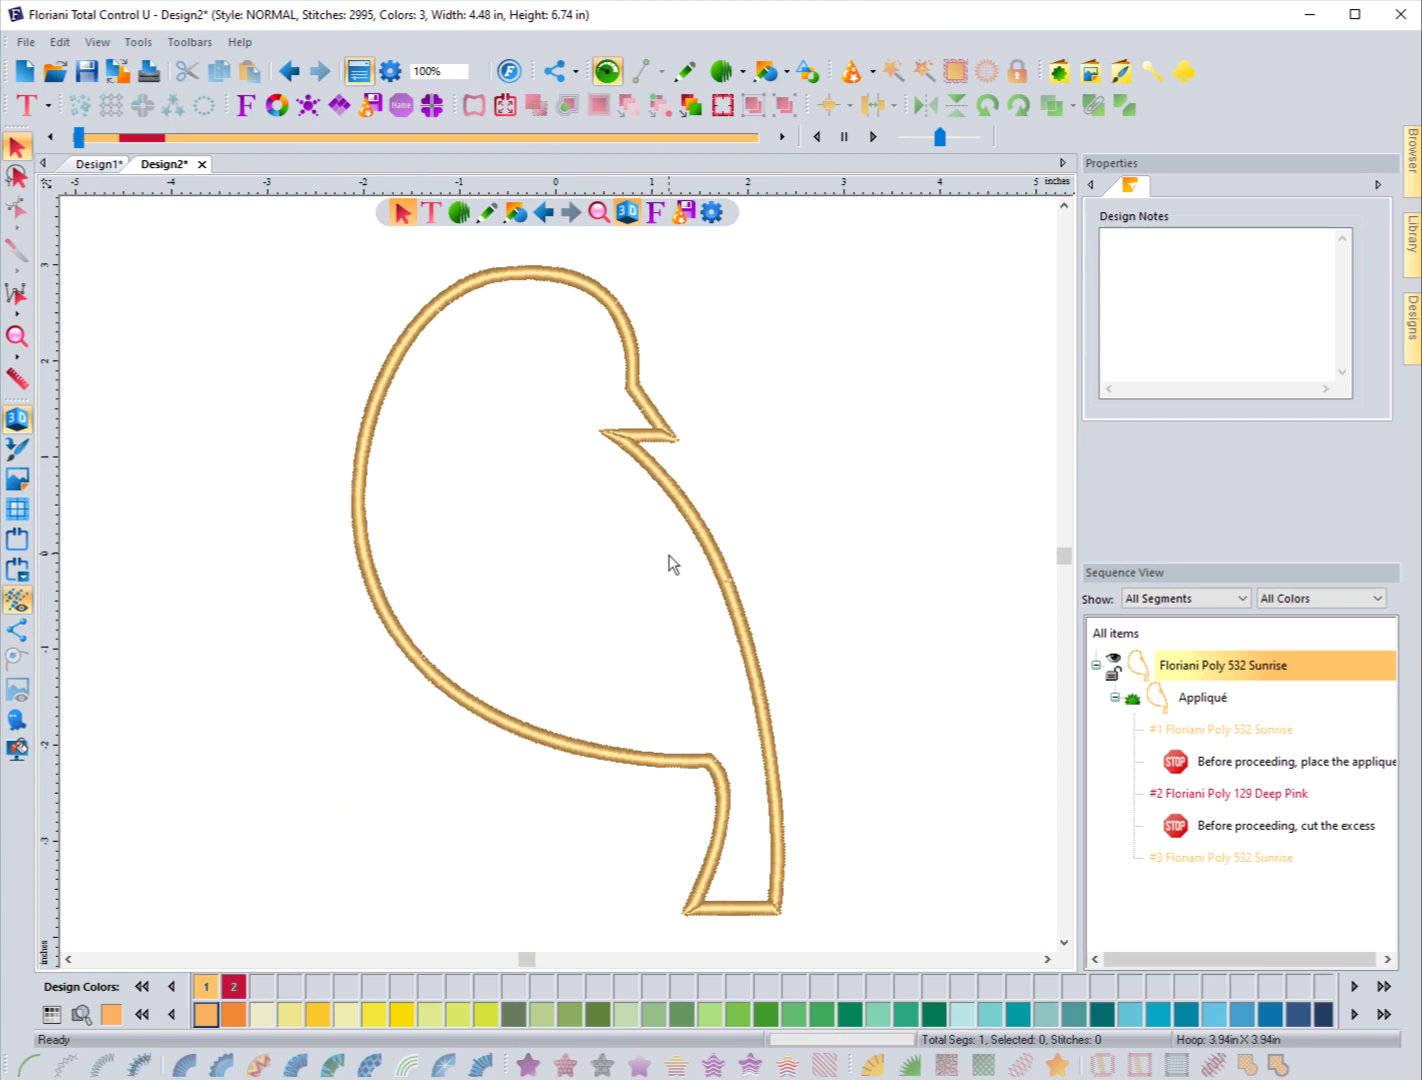
click(370, 487)
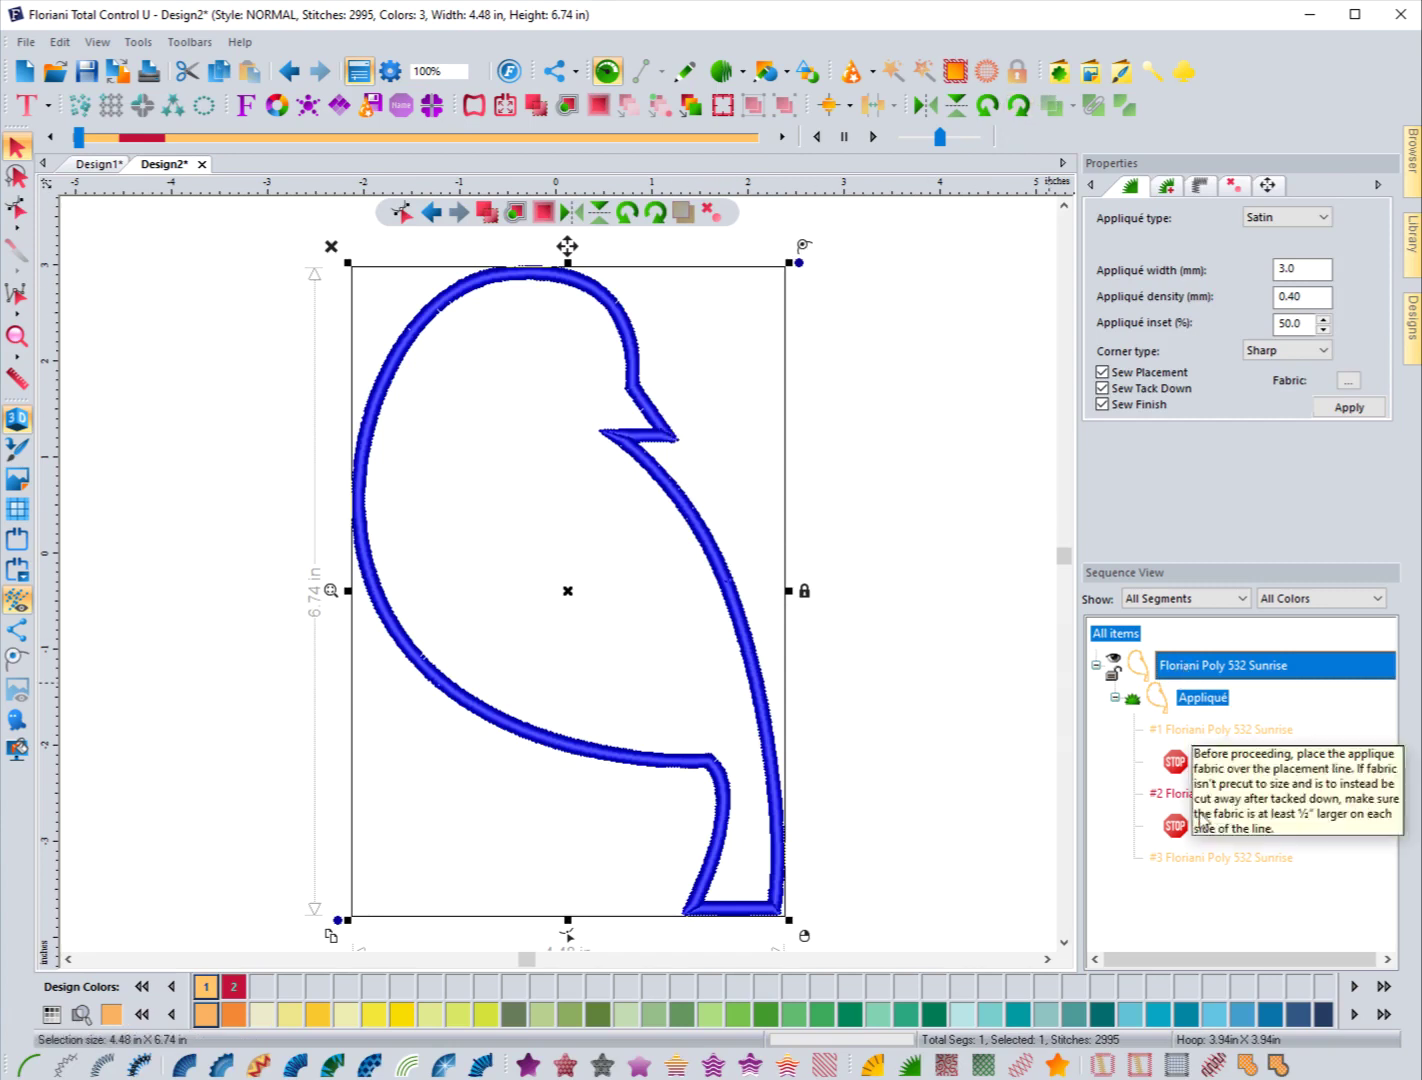
click(1115, 698)
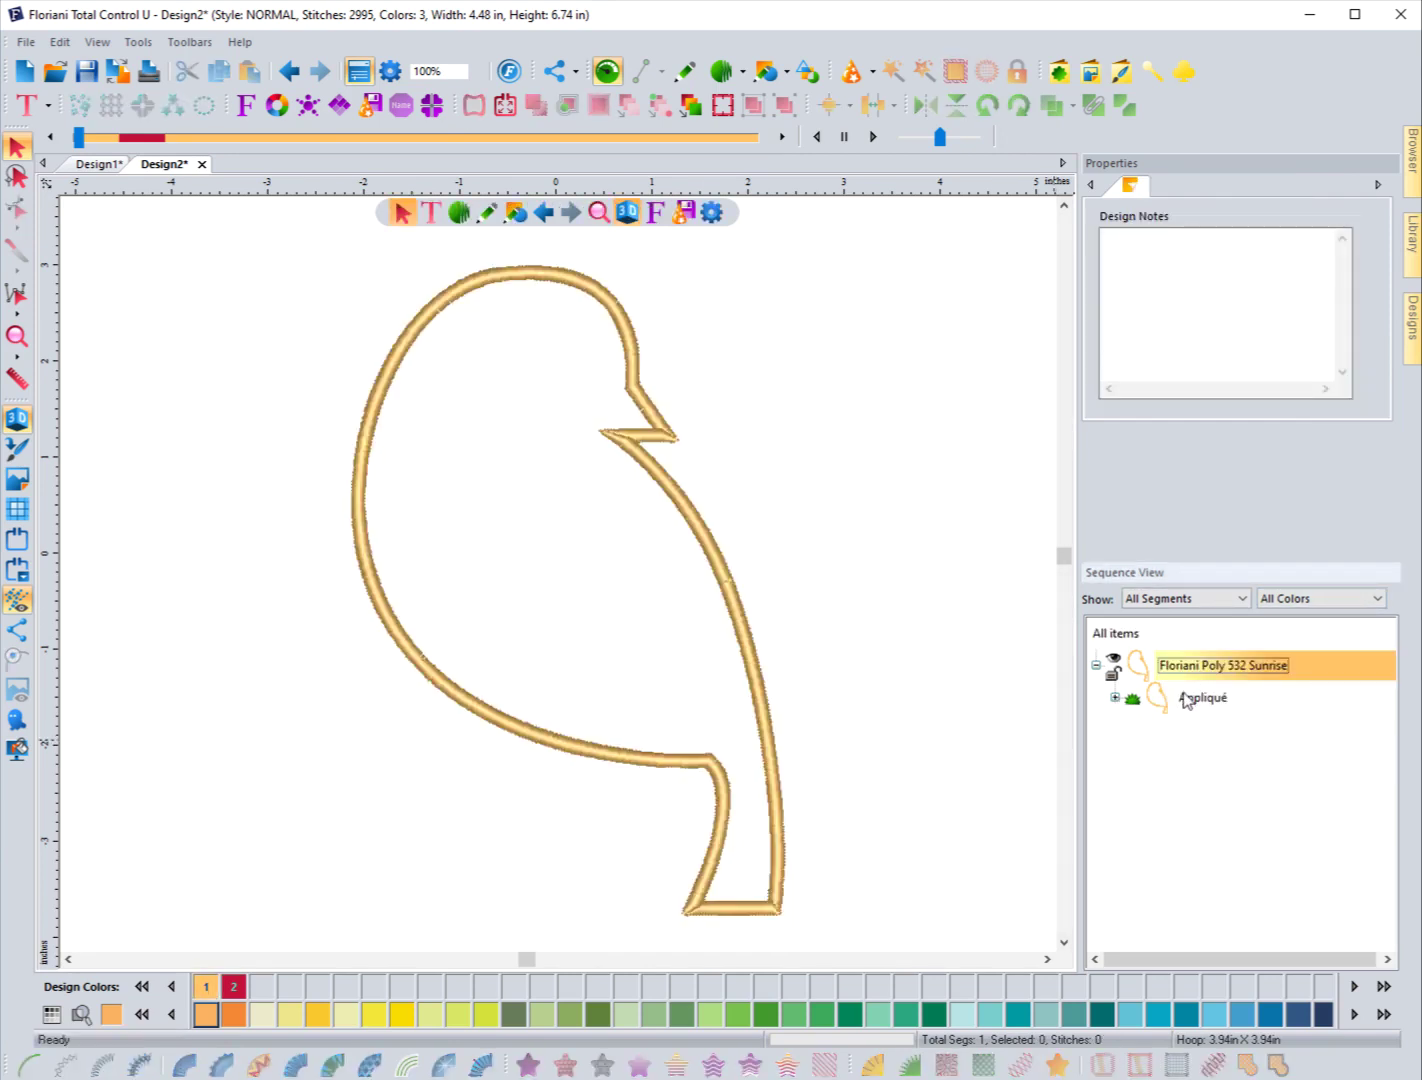
click(1115, 698)
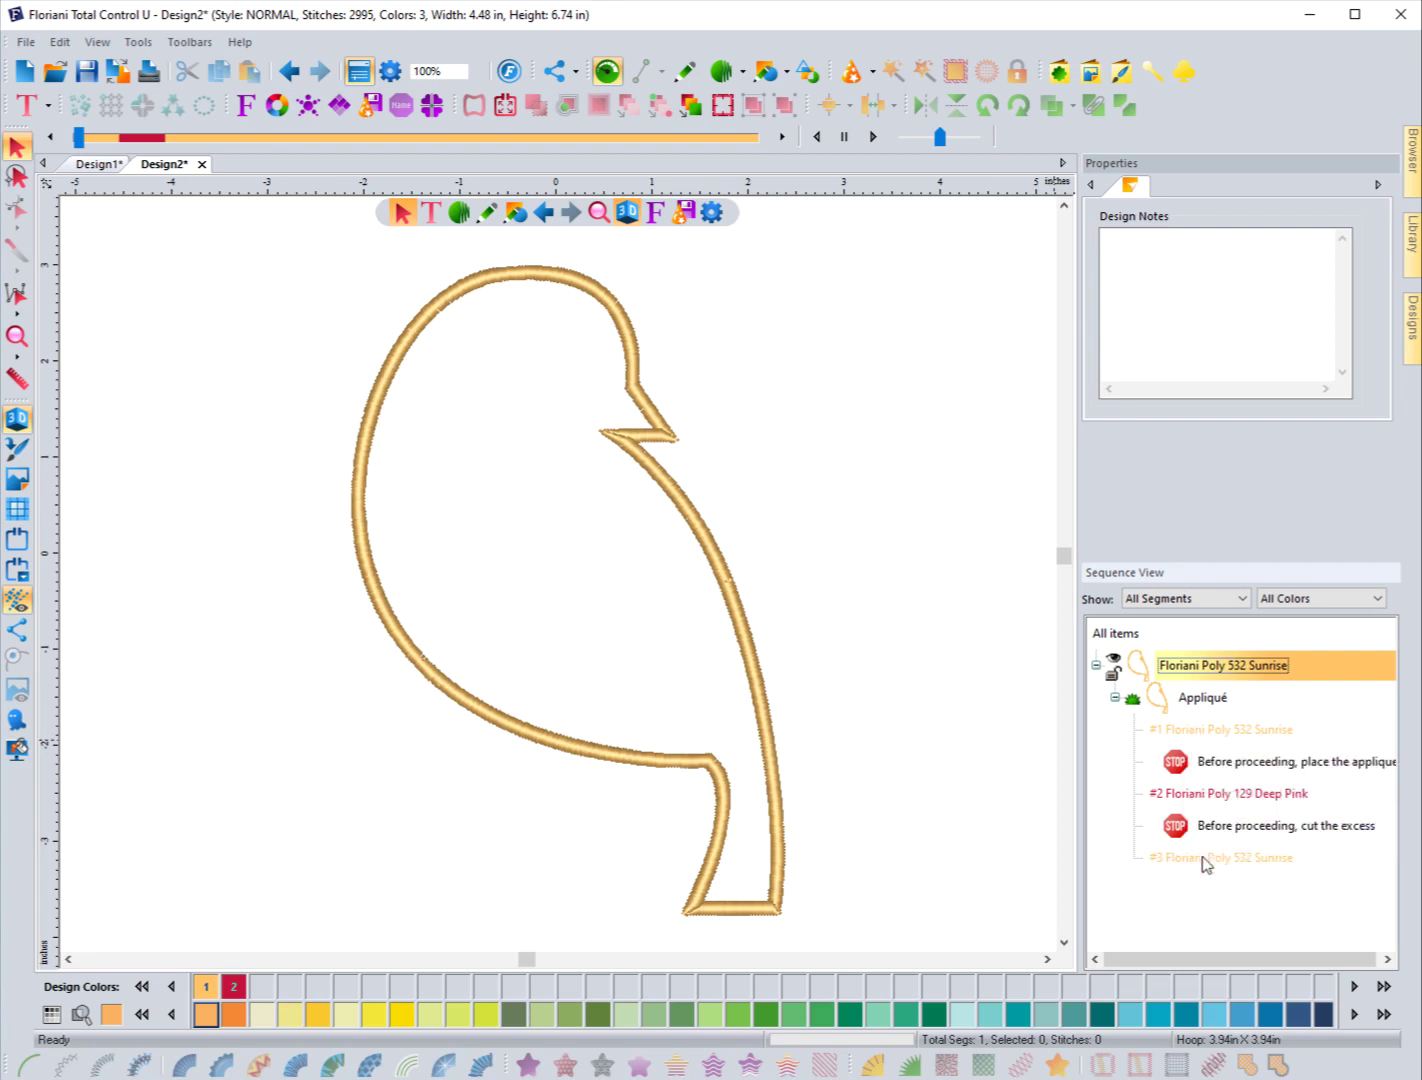
click(1115, 697)
click(1181, 702)
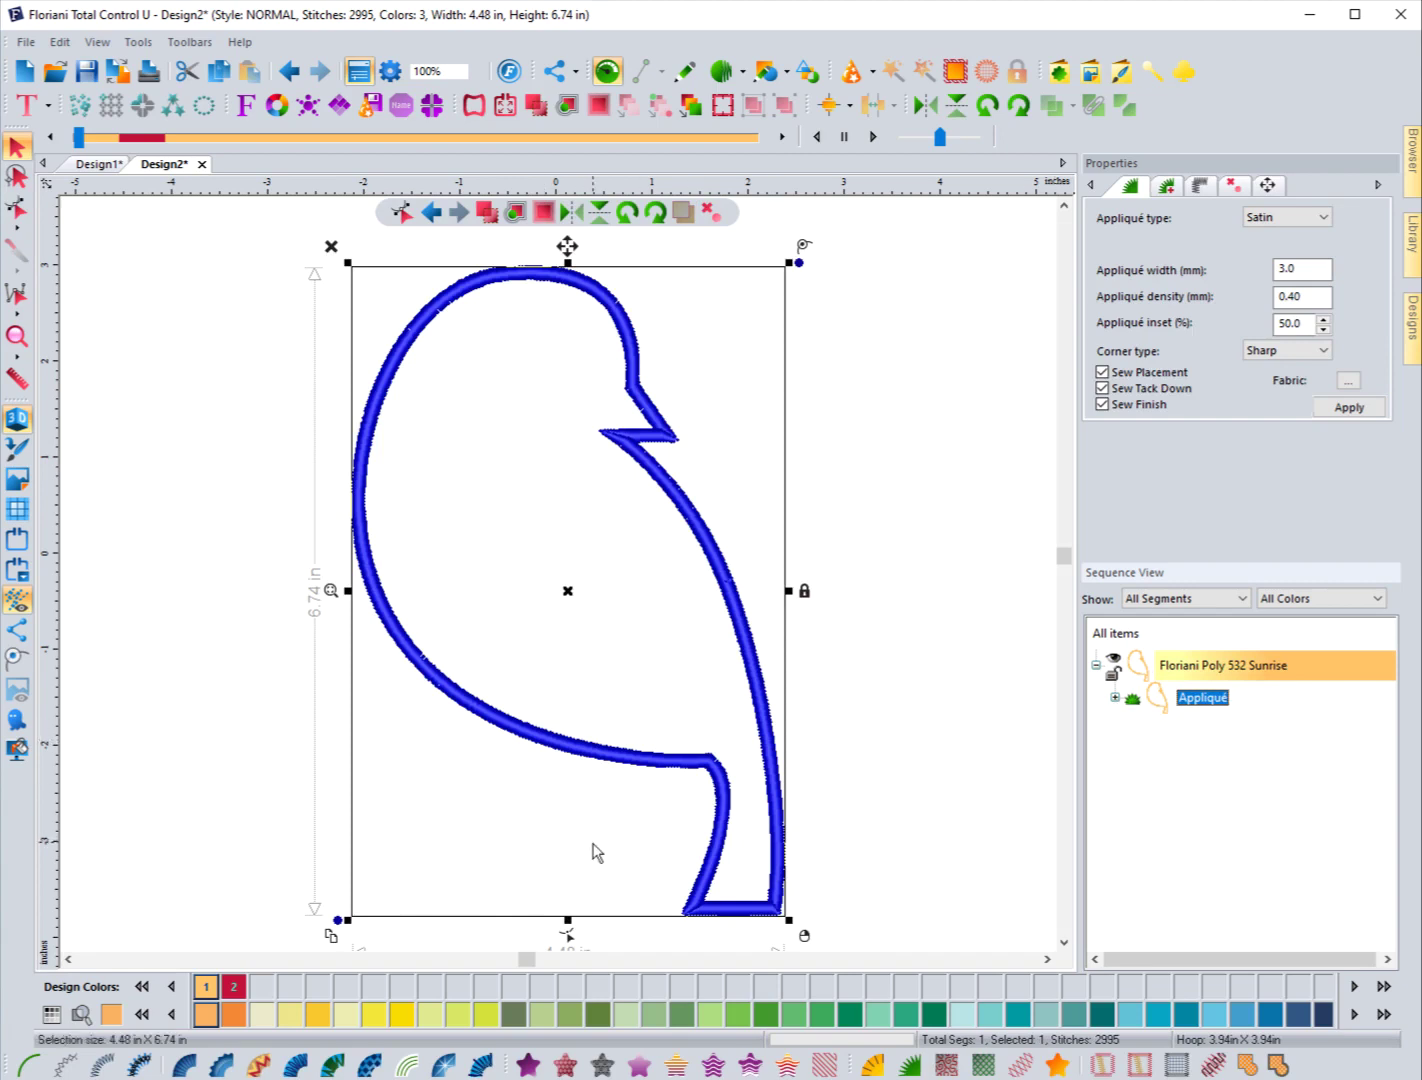
click(823, 1015)
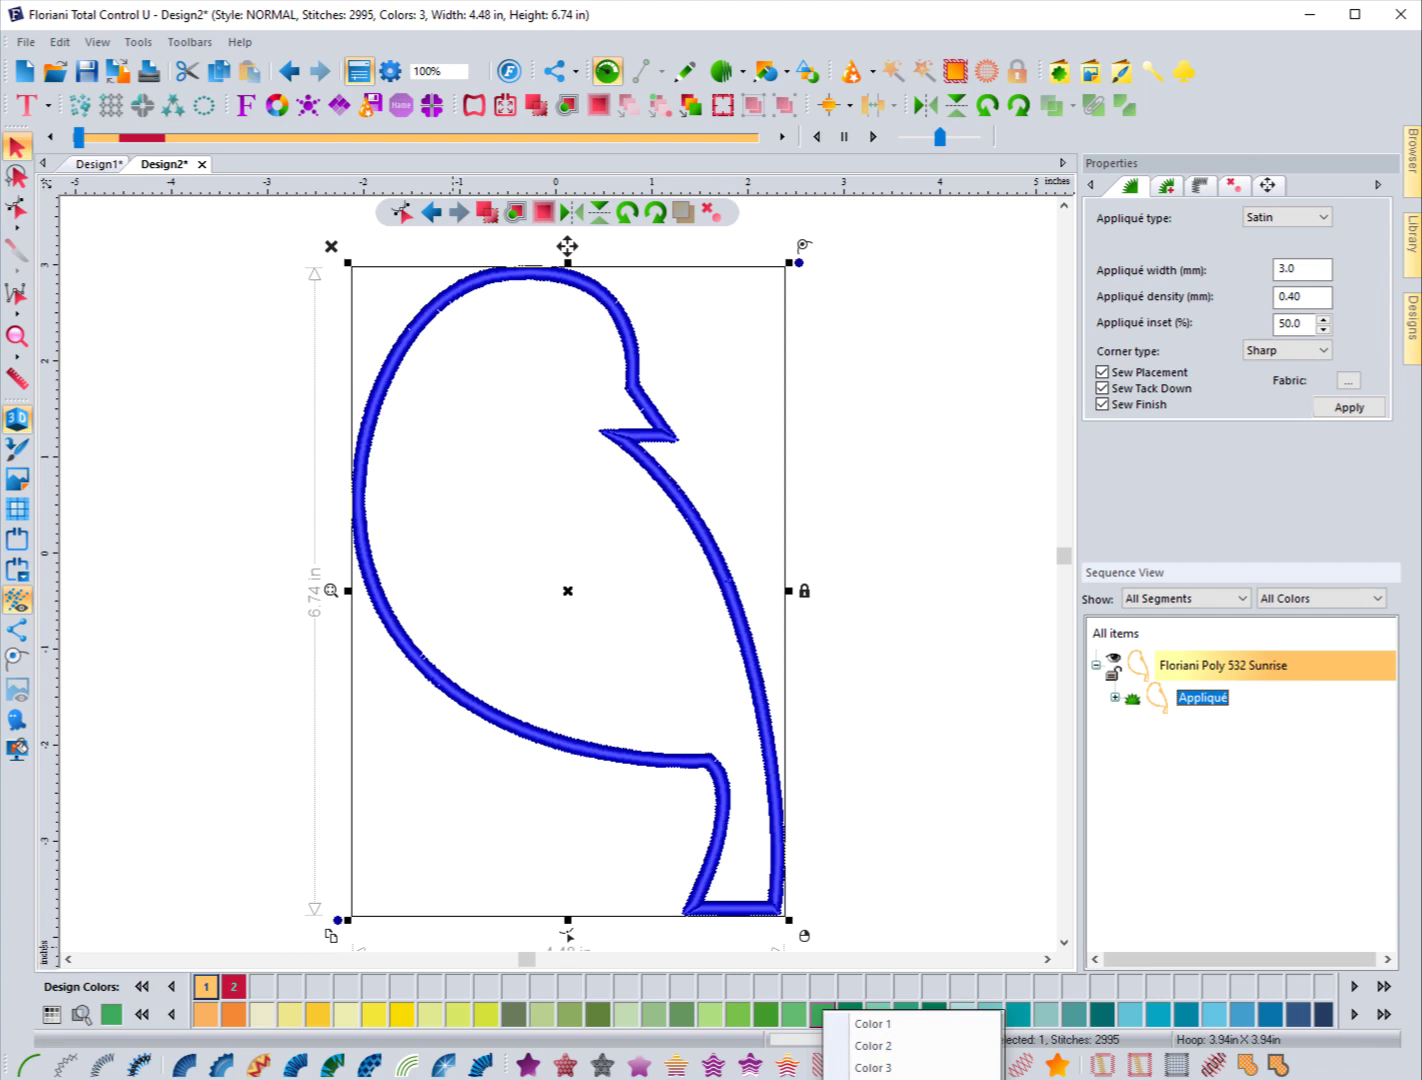
Add Embellish Matte Thread 2005 Clover to the design colours and assign it as Color 2
key(Escape)
click(262, 987)
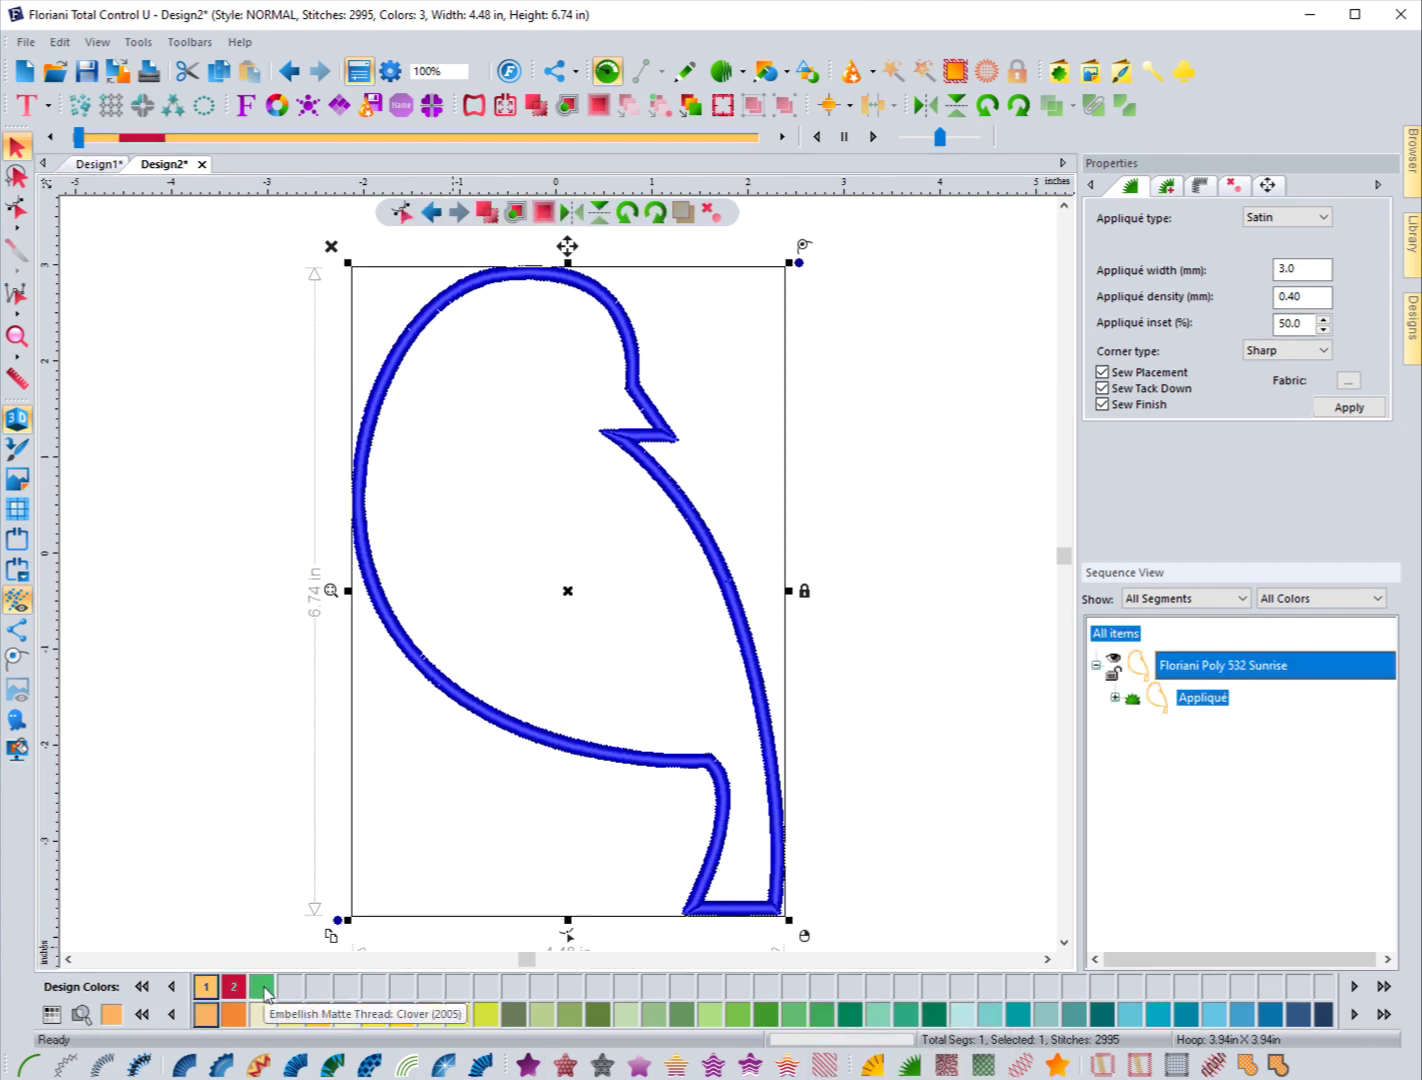
right_click(265, 991)
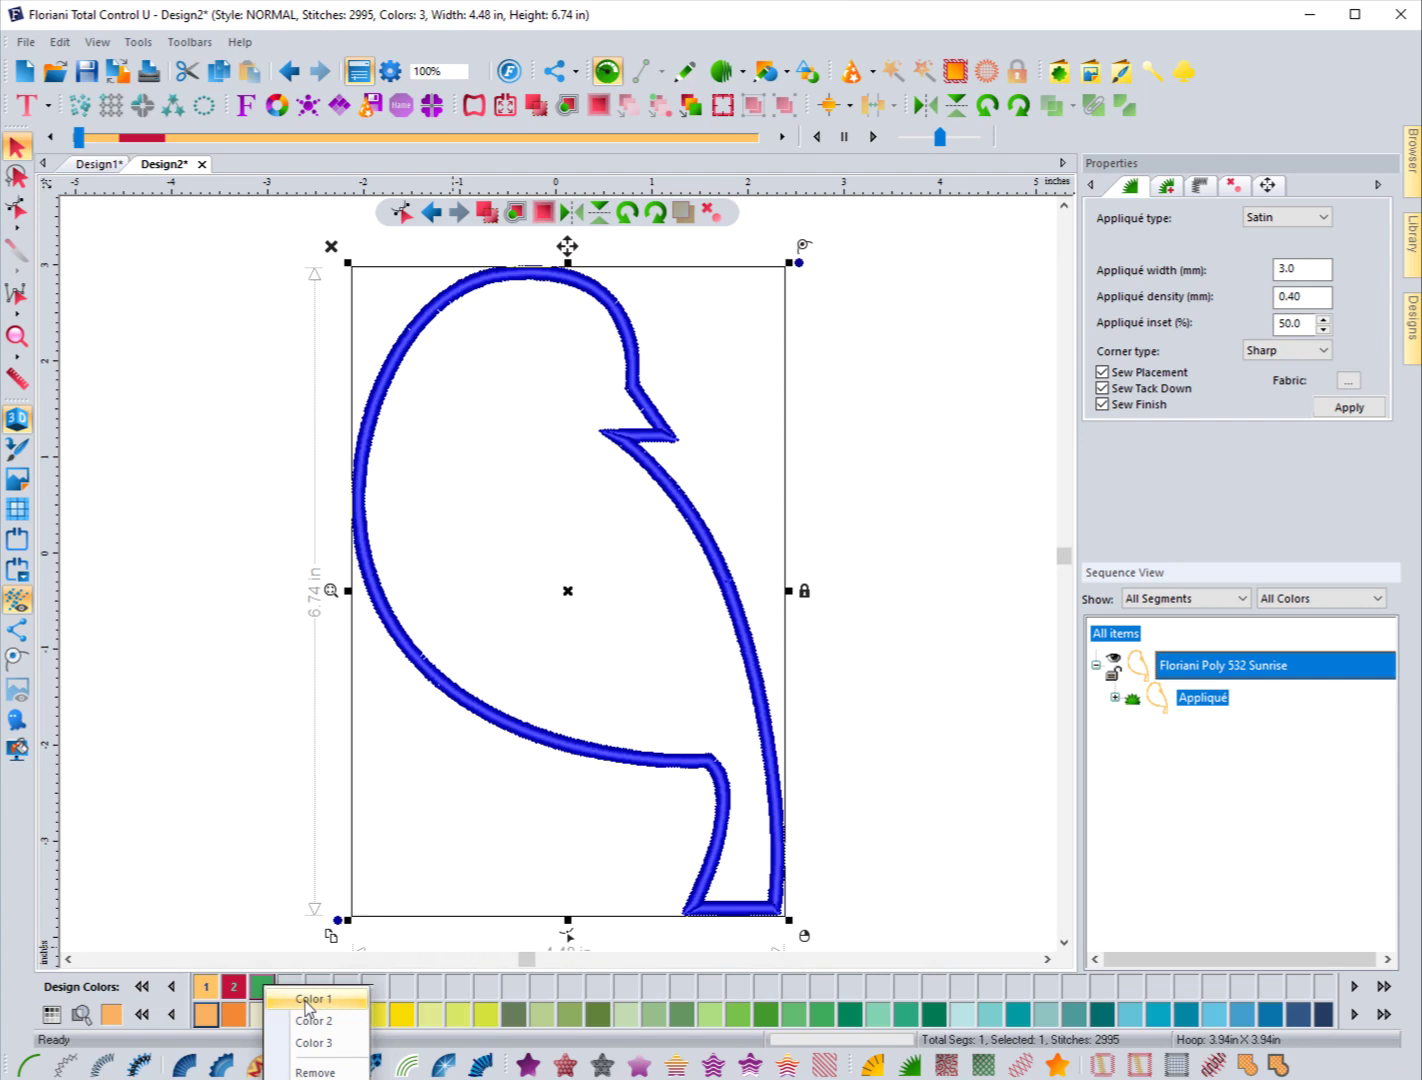
click(1114, 699)
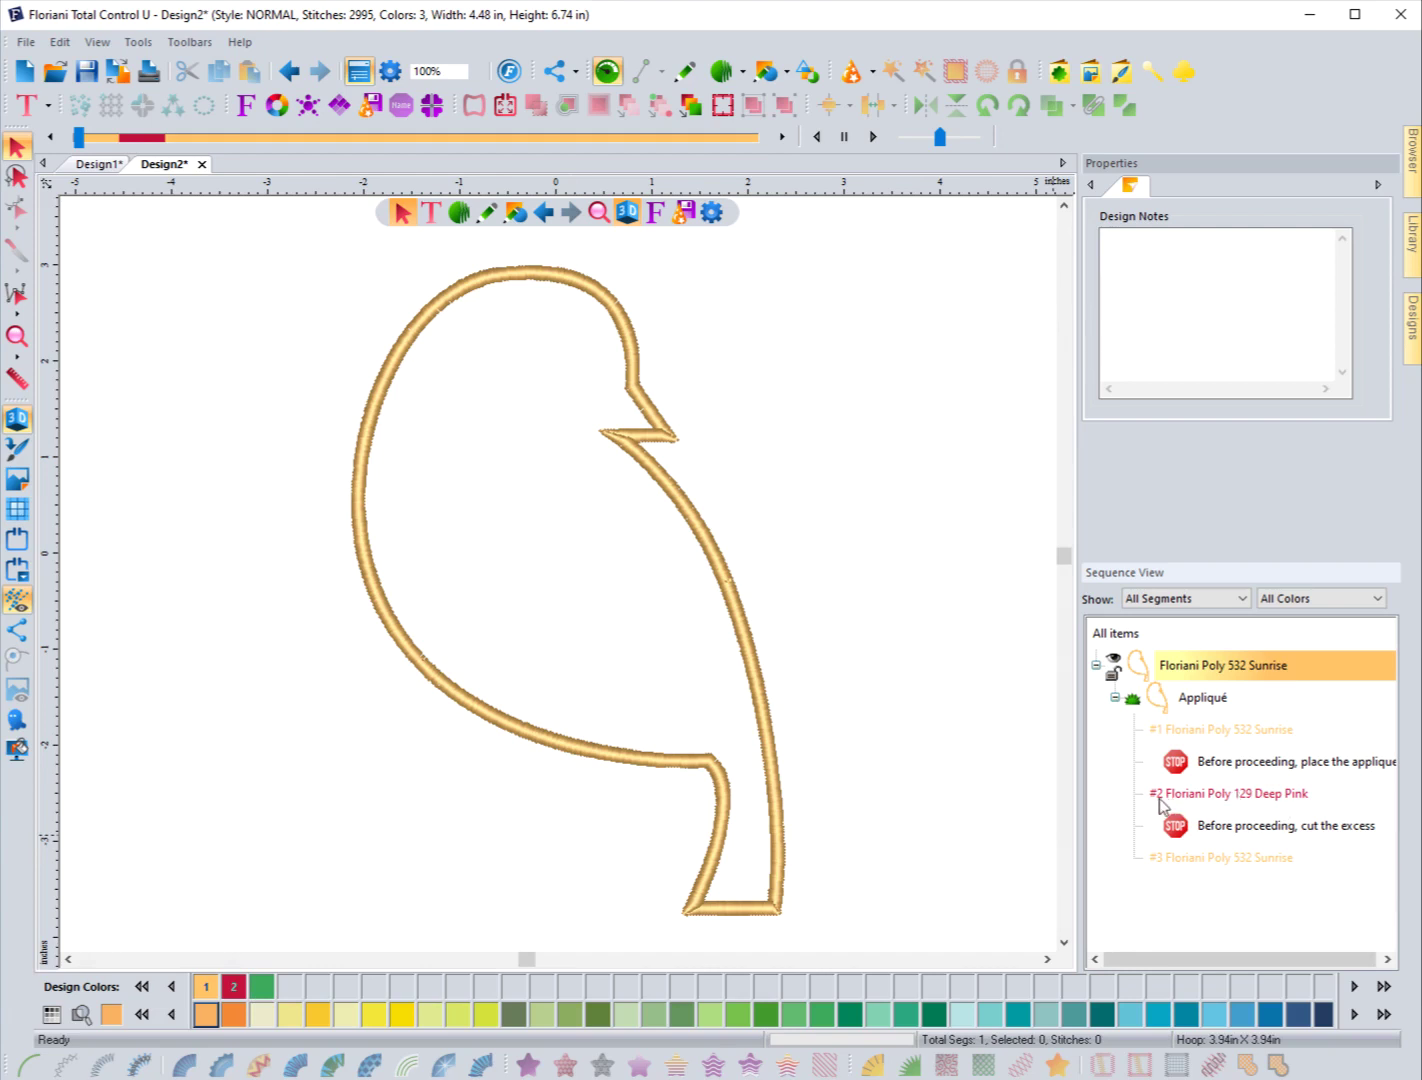
click(1200, 697)
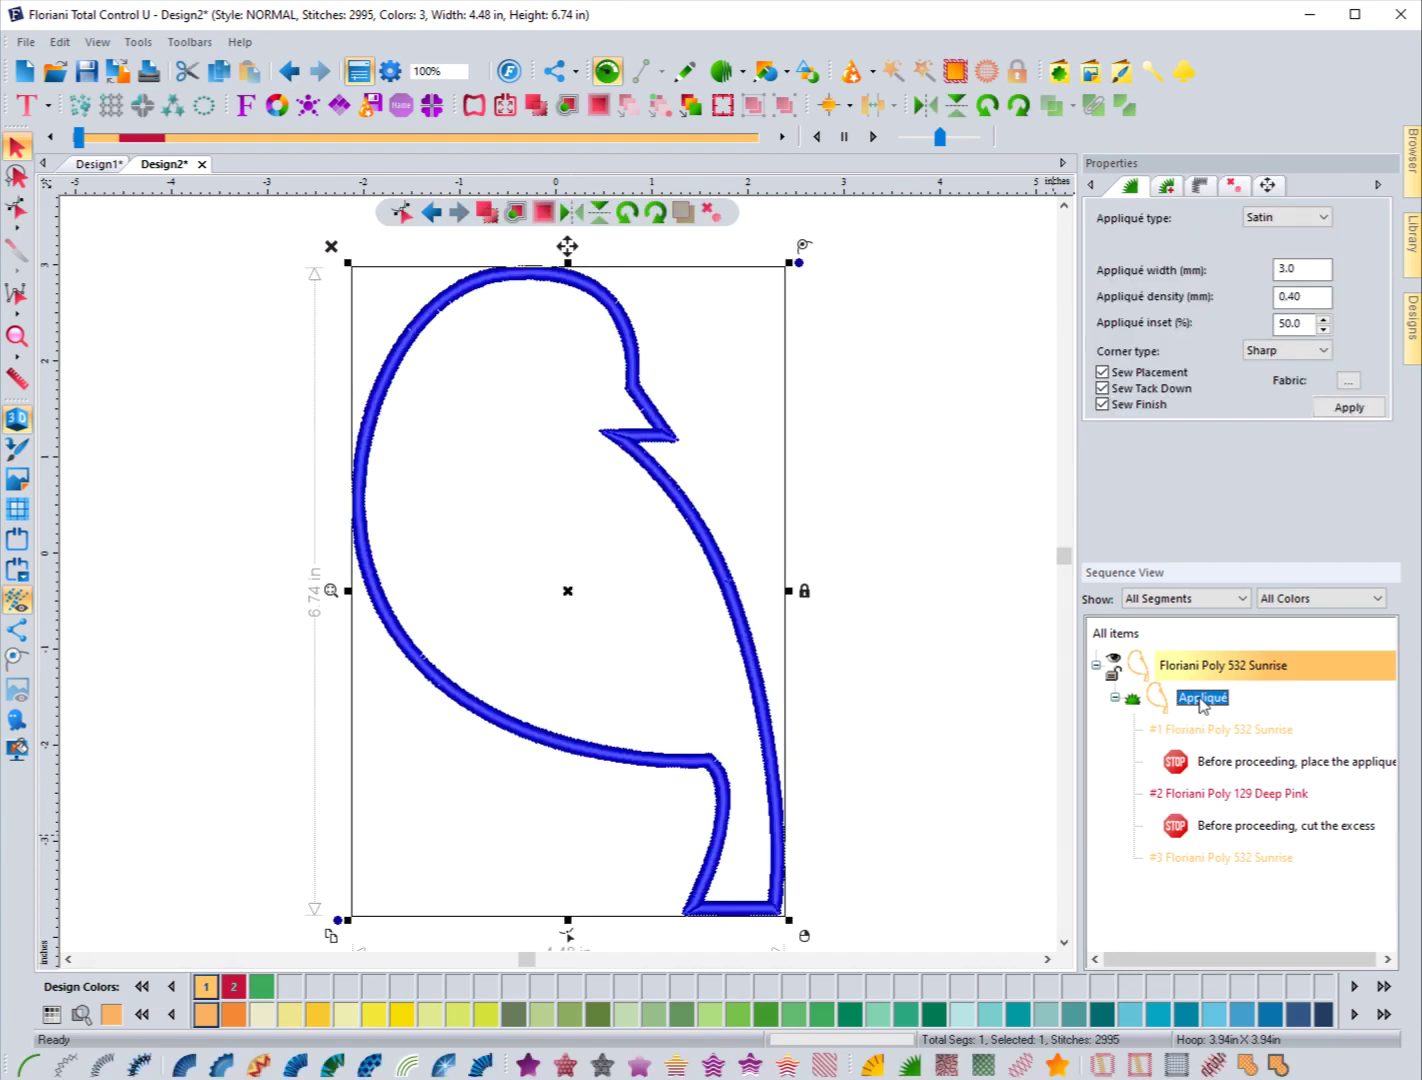
right_click(262, 988)
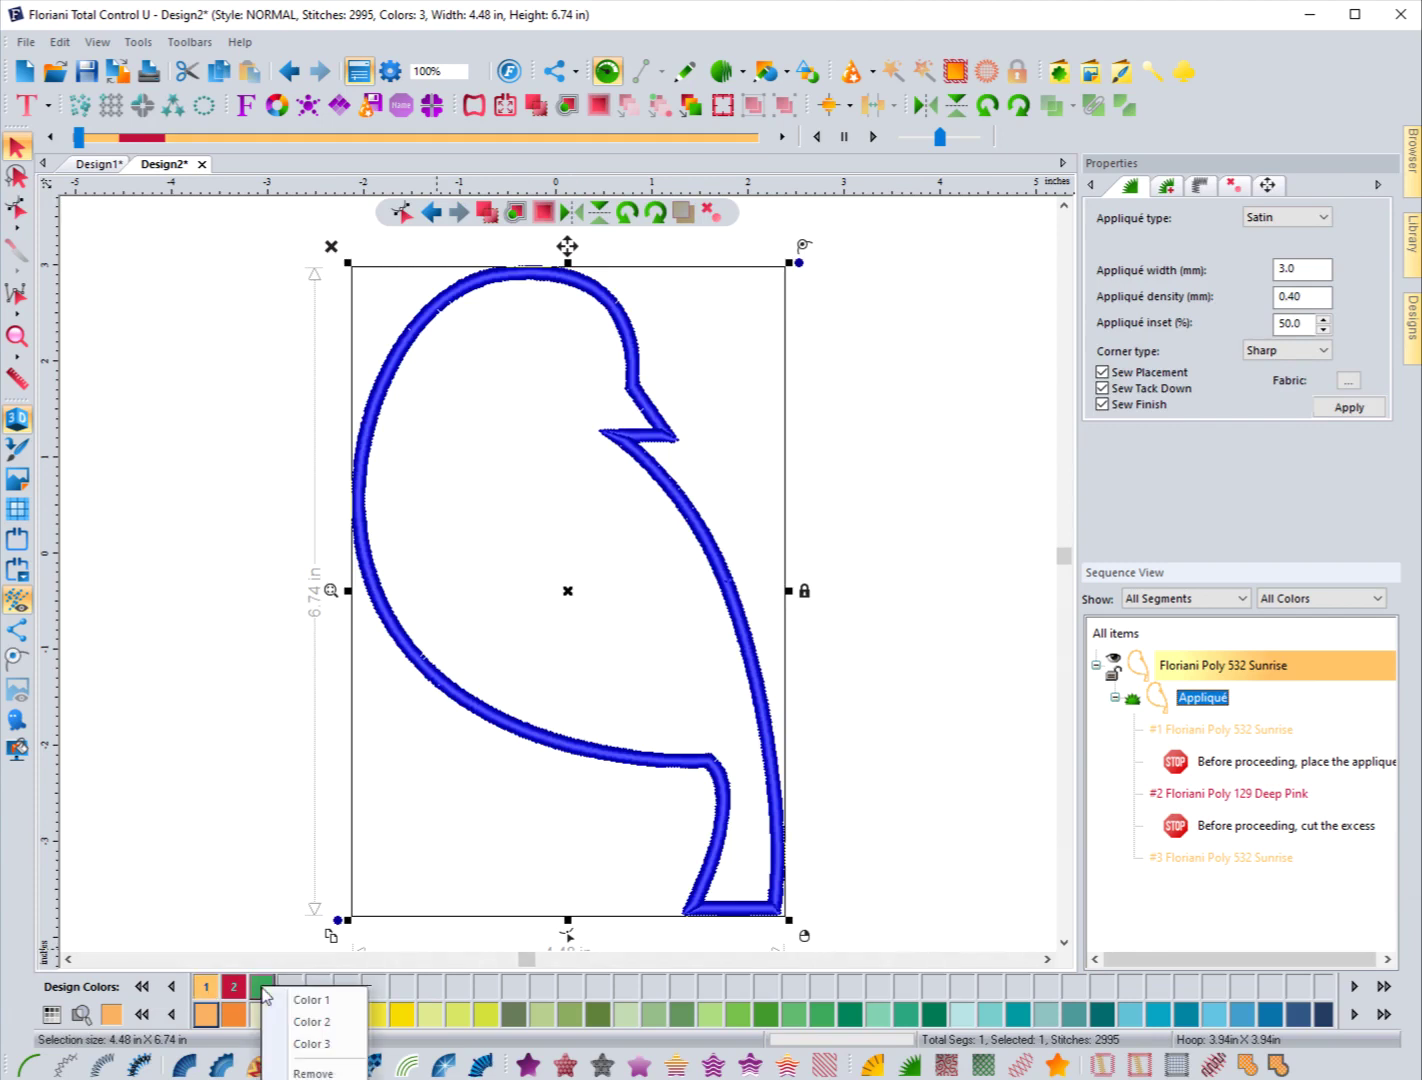
click(311, 1021)
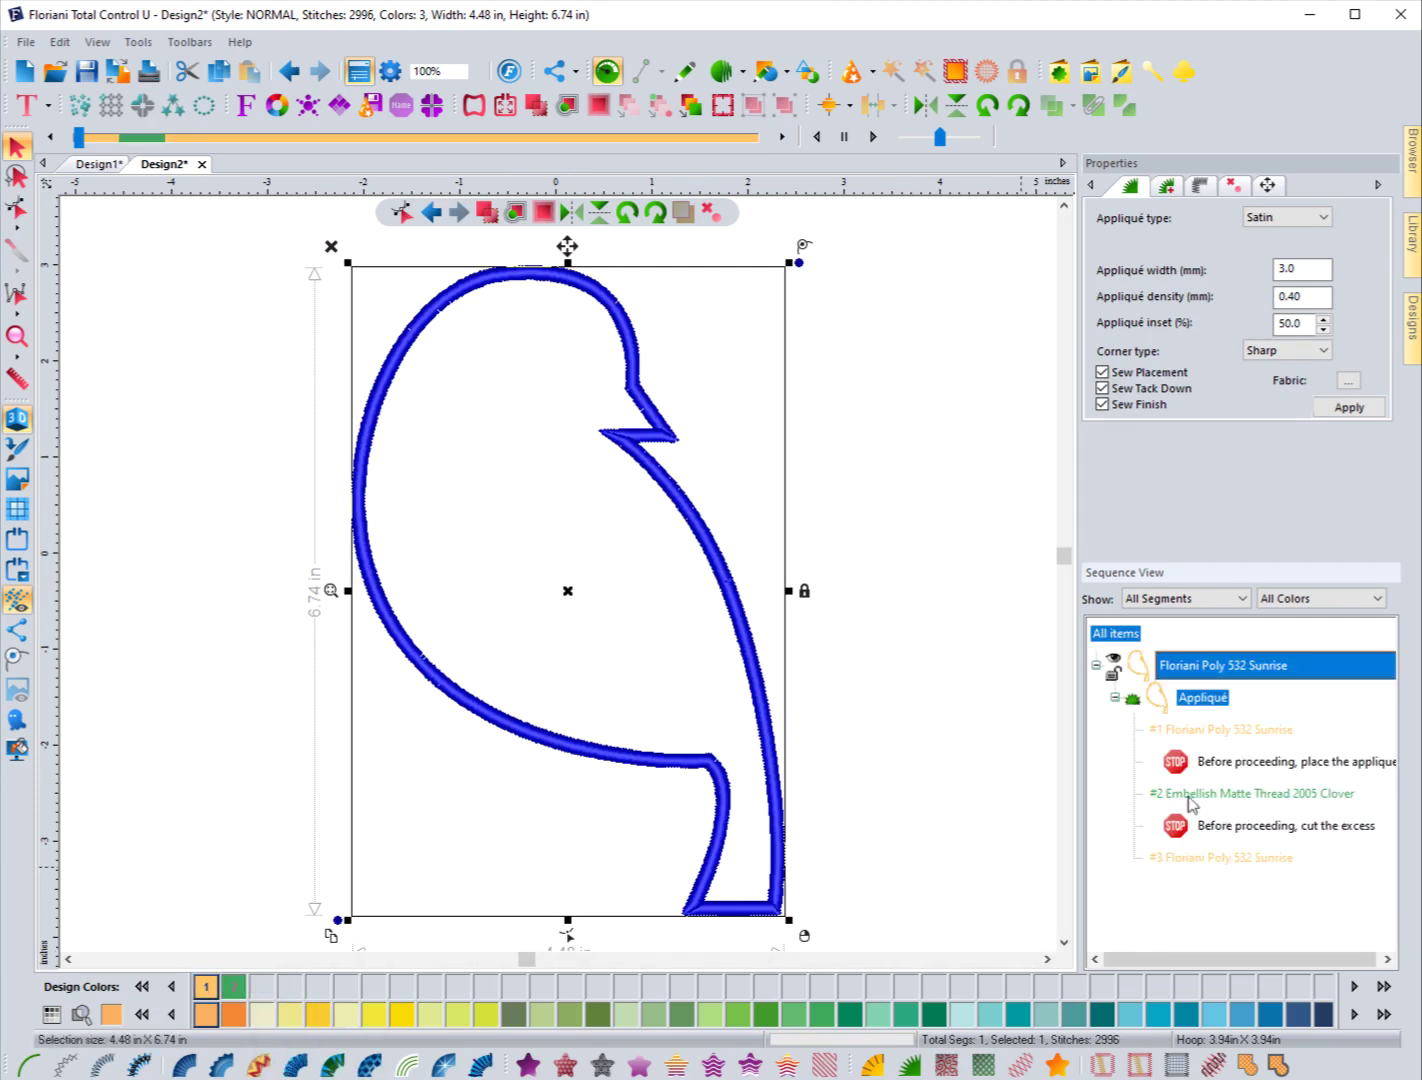
Replay the stitch-out from the start along the bird outline
click(950, 742)
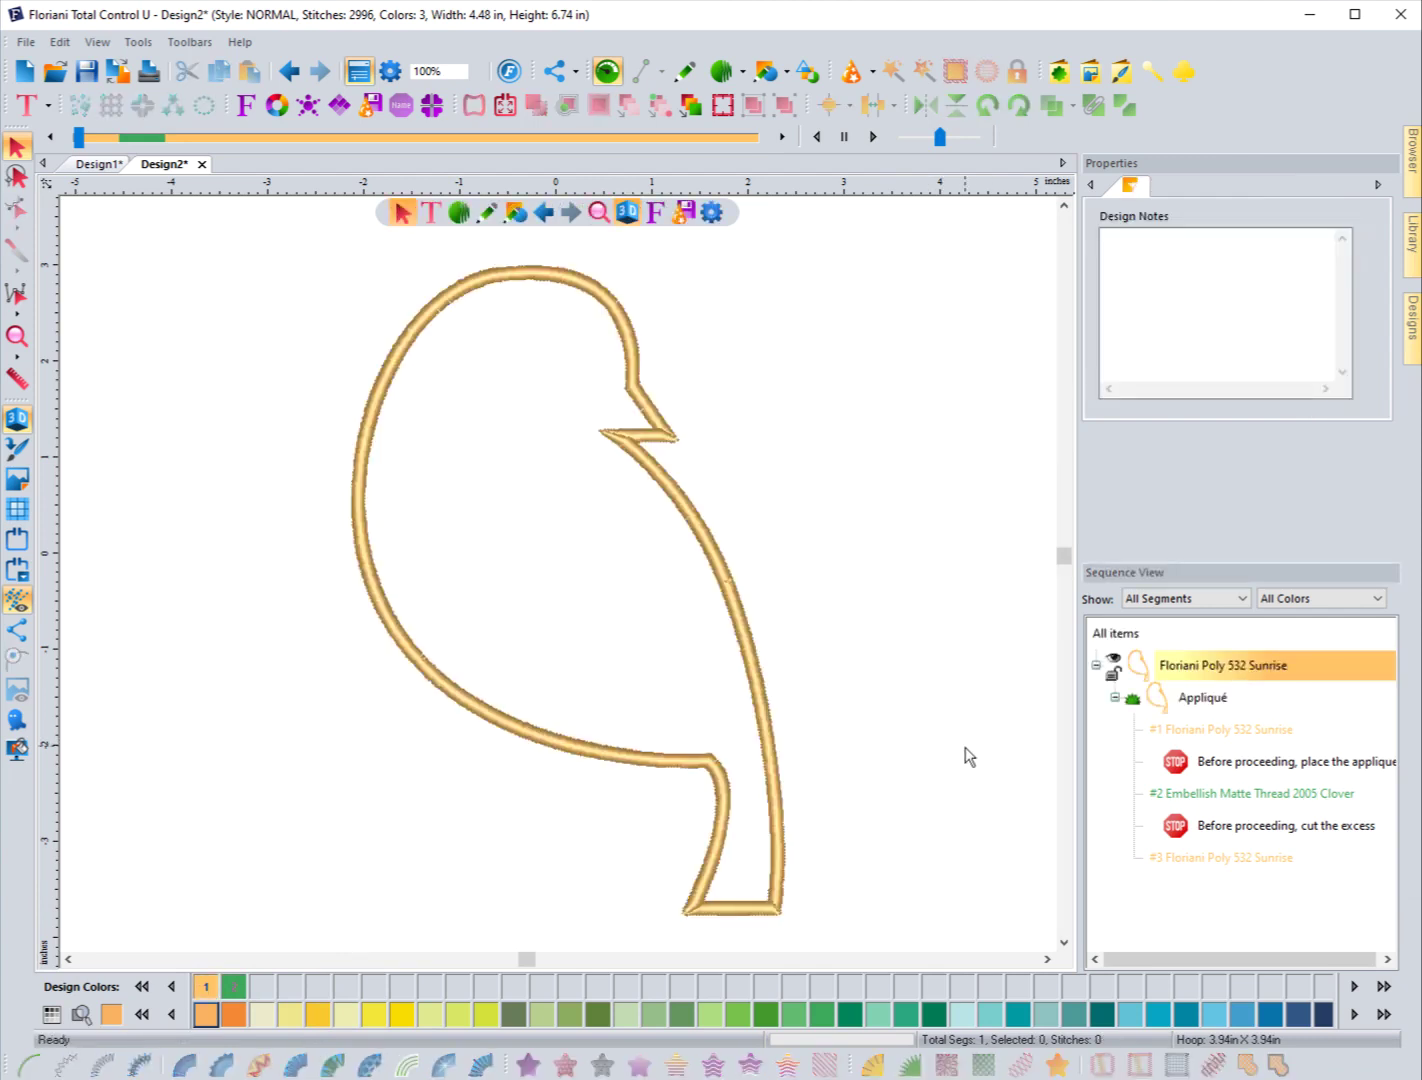
click(86, 141)
mouse_move(86, 141)
mouse_down()
mouse_move(228, 186)
mouse_move(250, 210)
mouse_up()
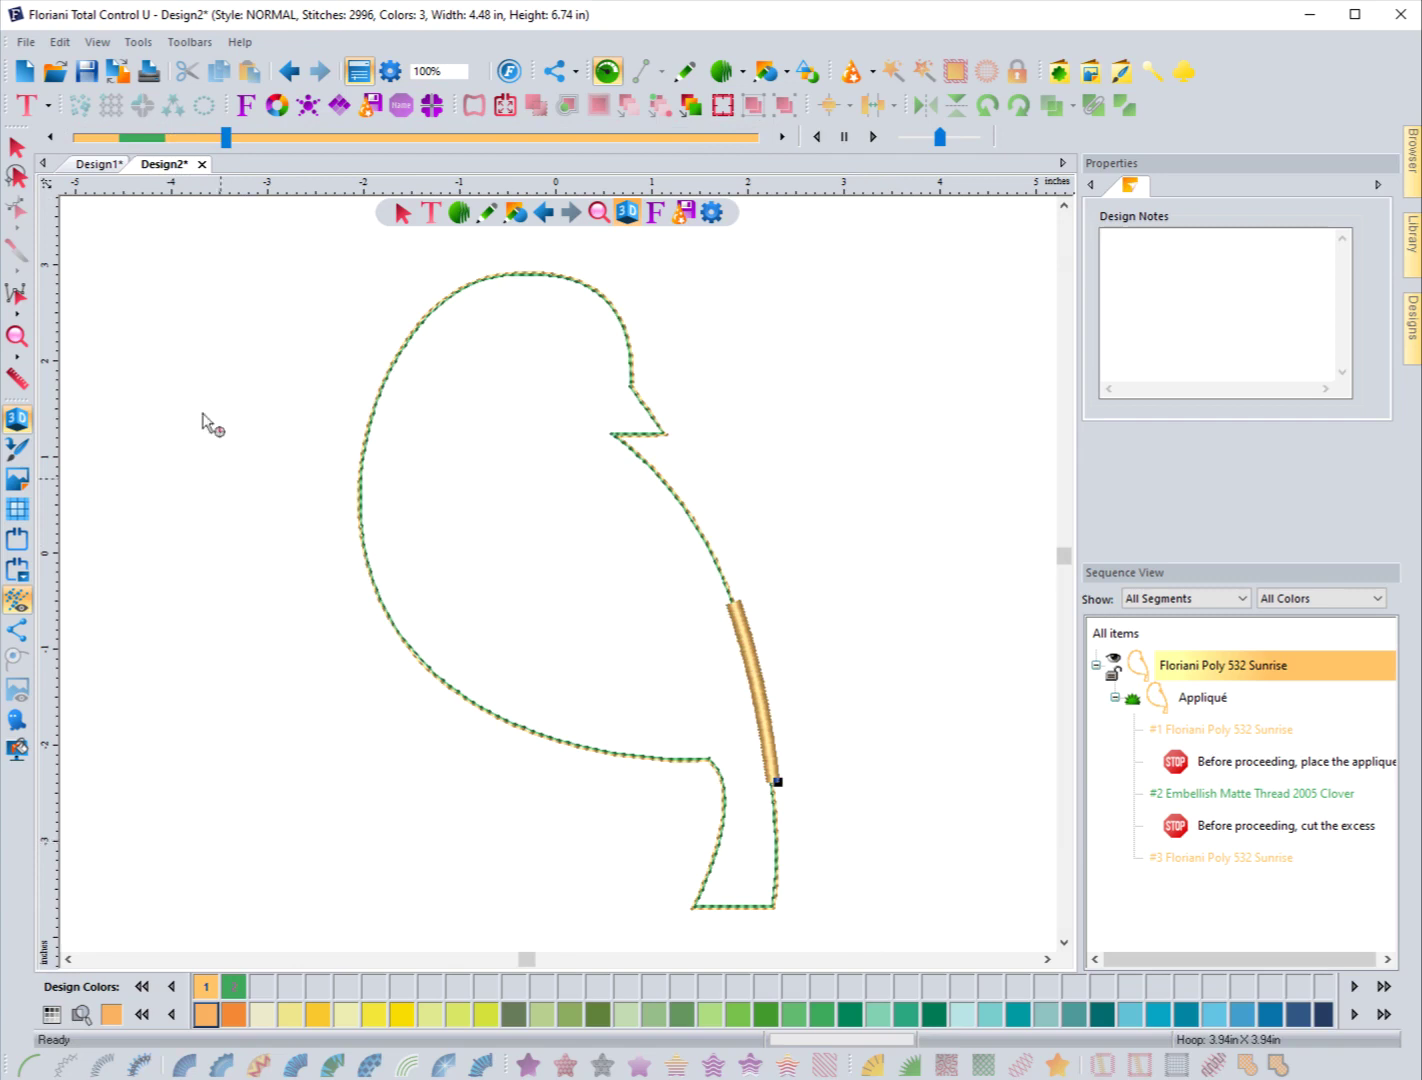
End the stitch simulation and select the bird appliqué outline on the canvas
click(16, 147)
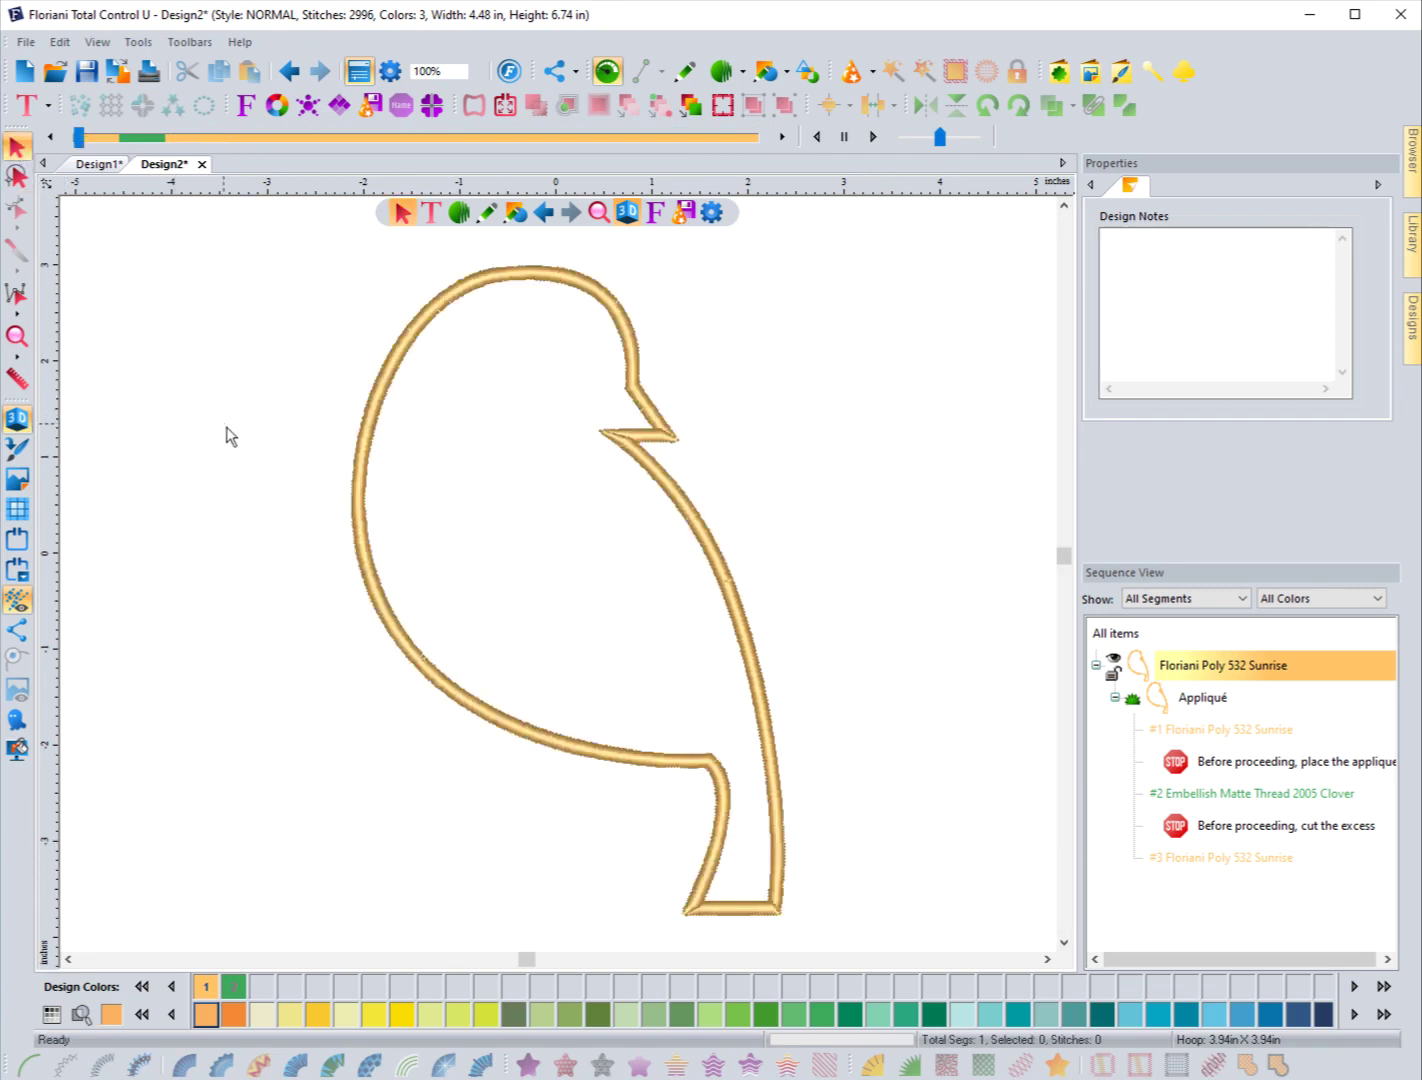
click(574, 745)
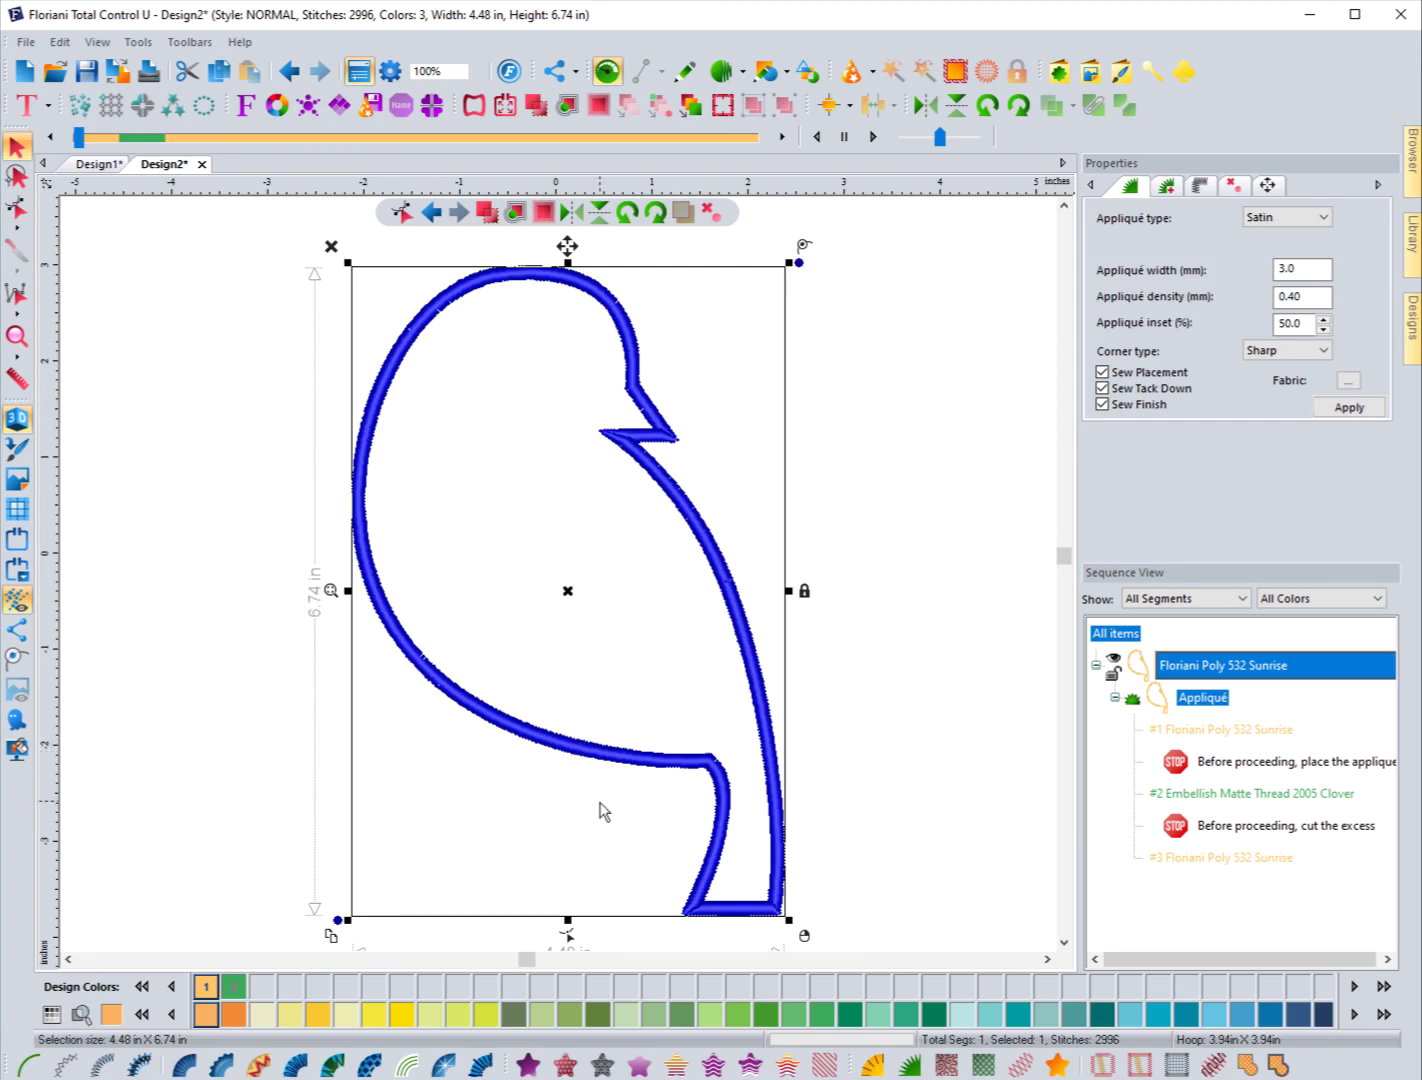
Make Embellish Matte Thread 3024 Oceanside the appliqué's Color 3 finish step
right_click(1272, 1018)
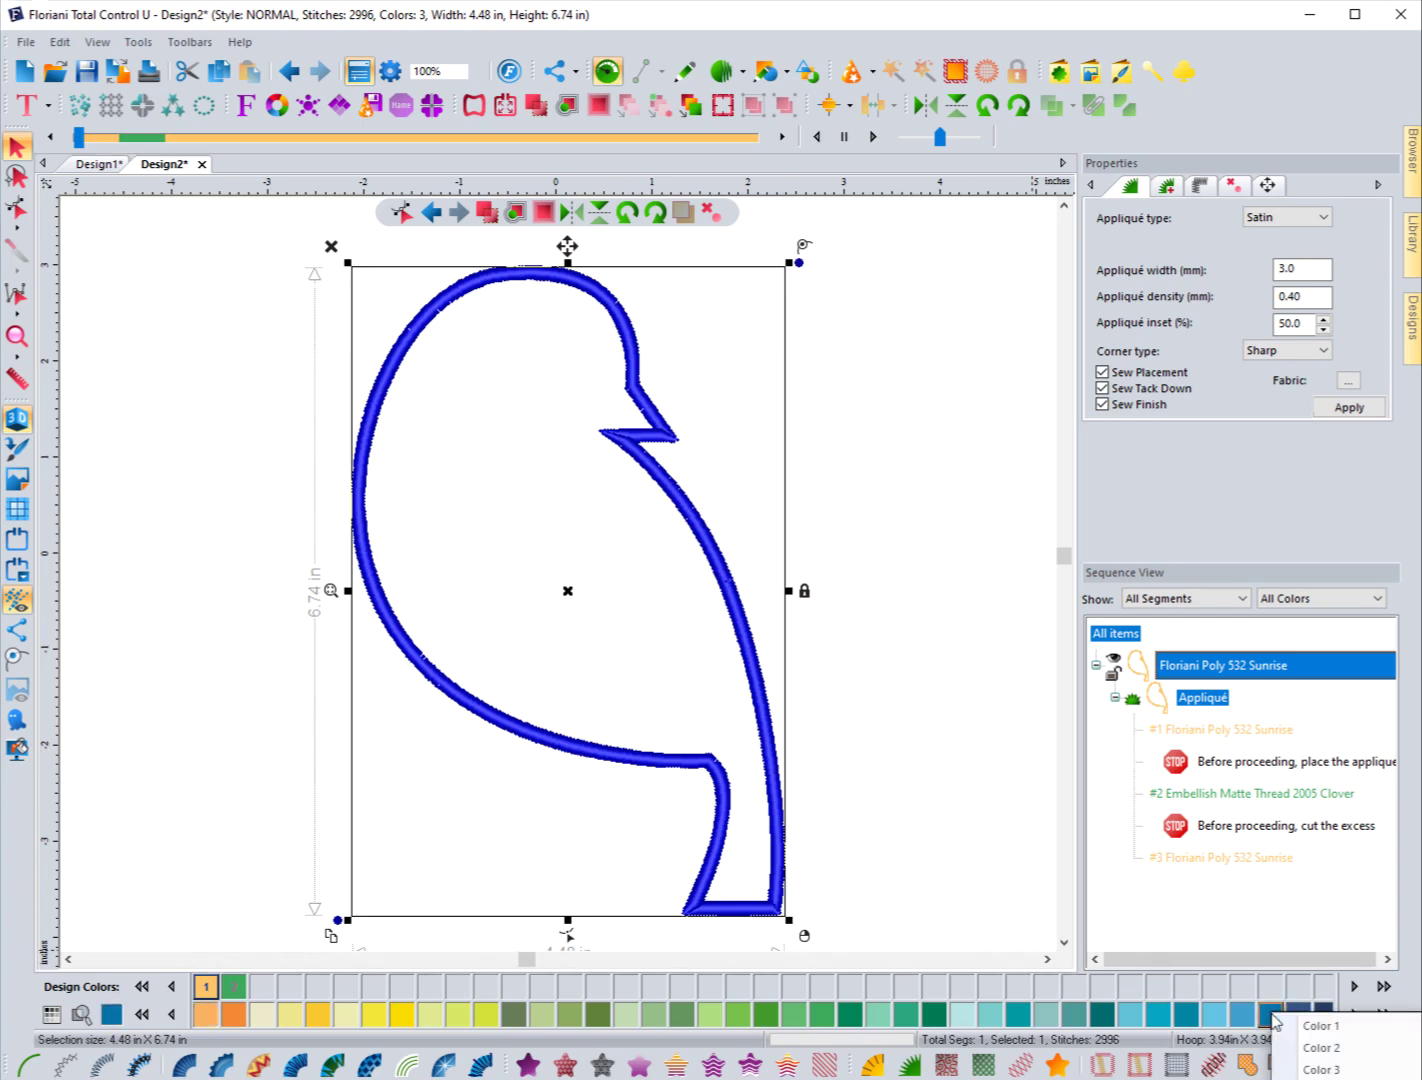
click(1307, 1070)
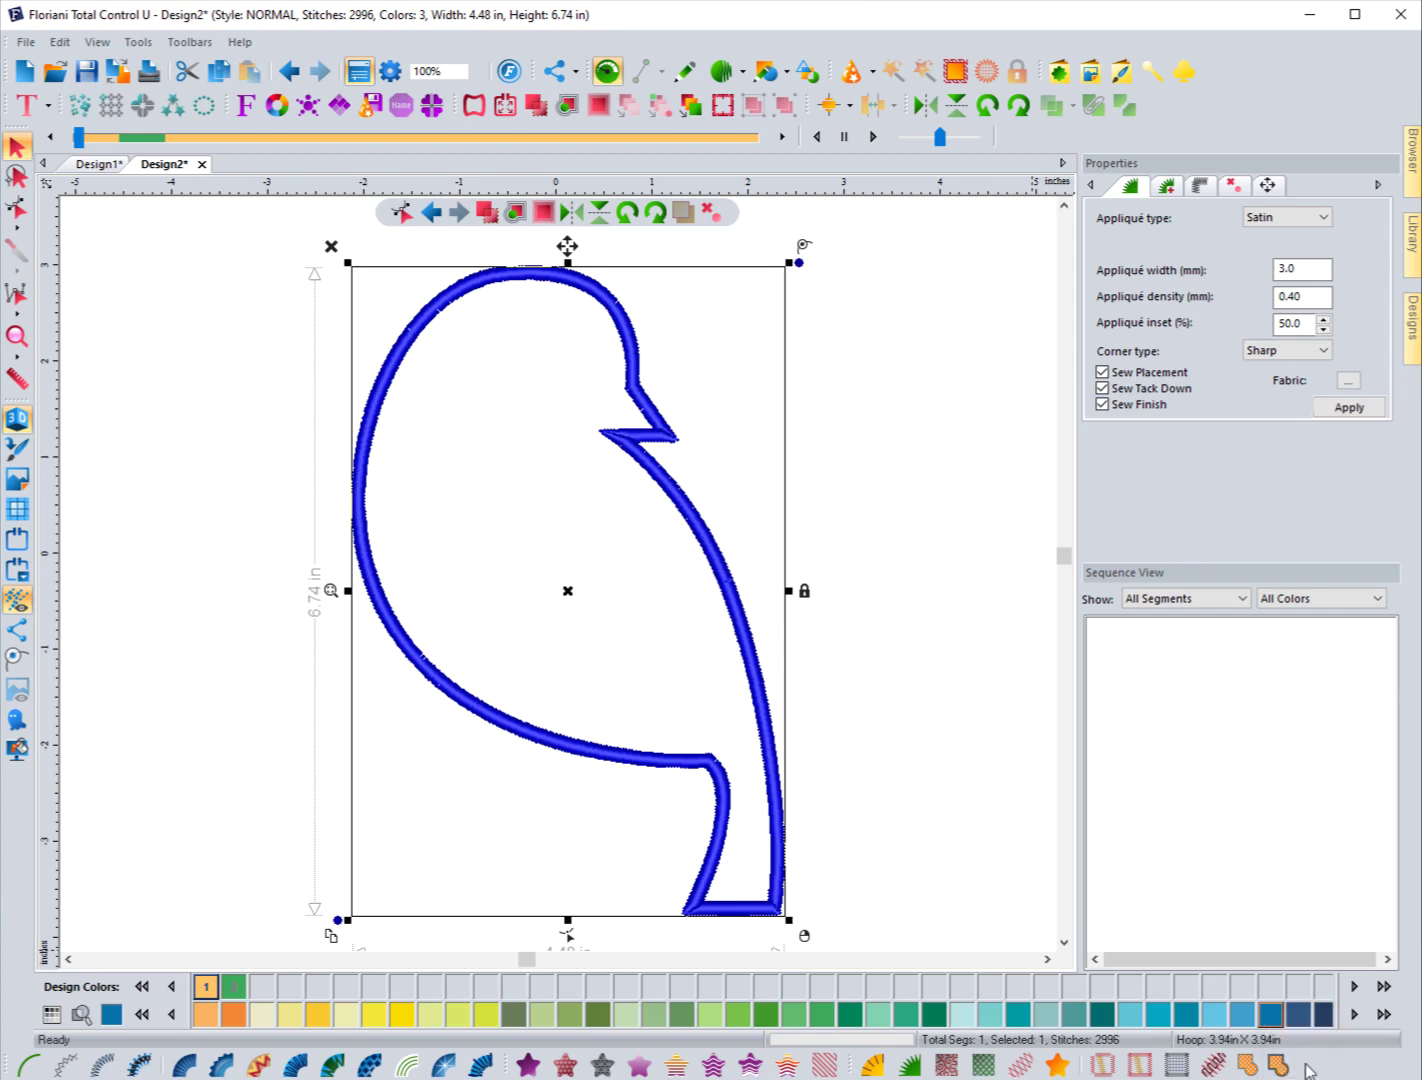
click(901, 818)
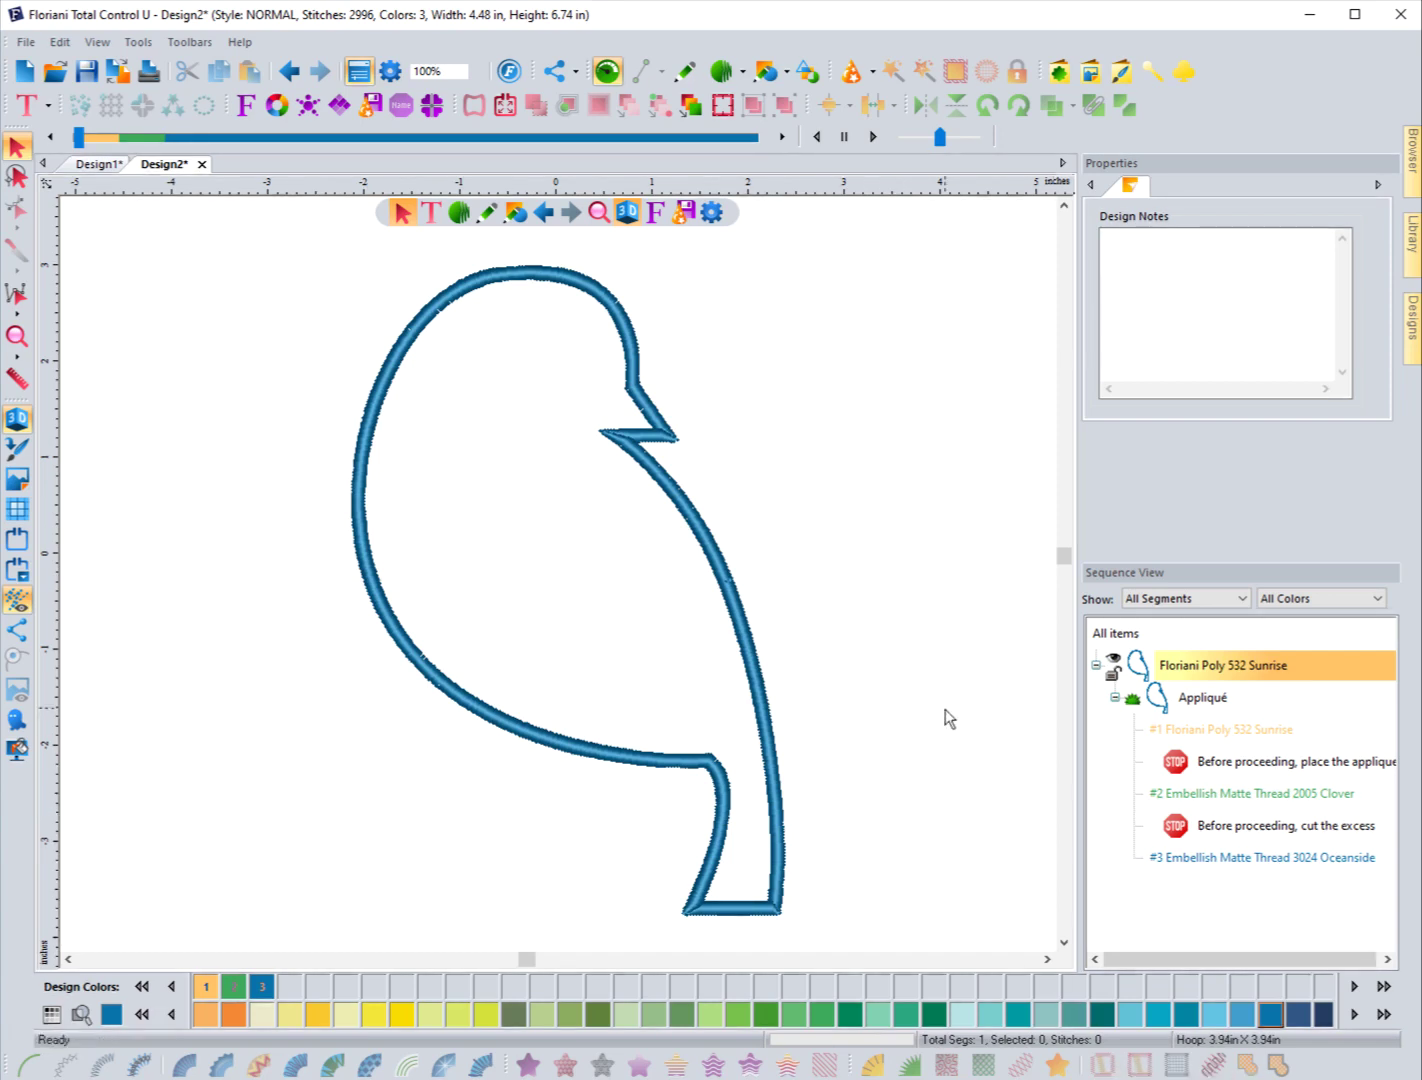
Make Embellish Matte Thread 5003 Lemon the Color 2 tack-down step, replacing Clover
click(687, 910)
click(403, 1015)
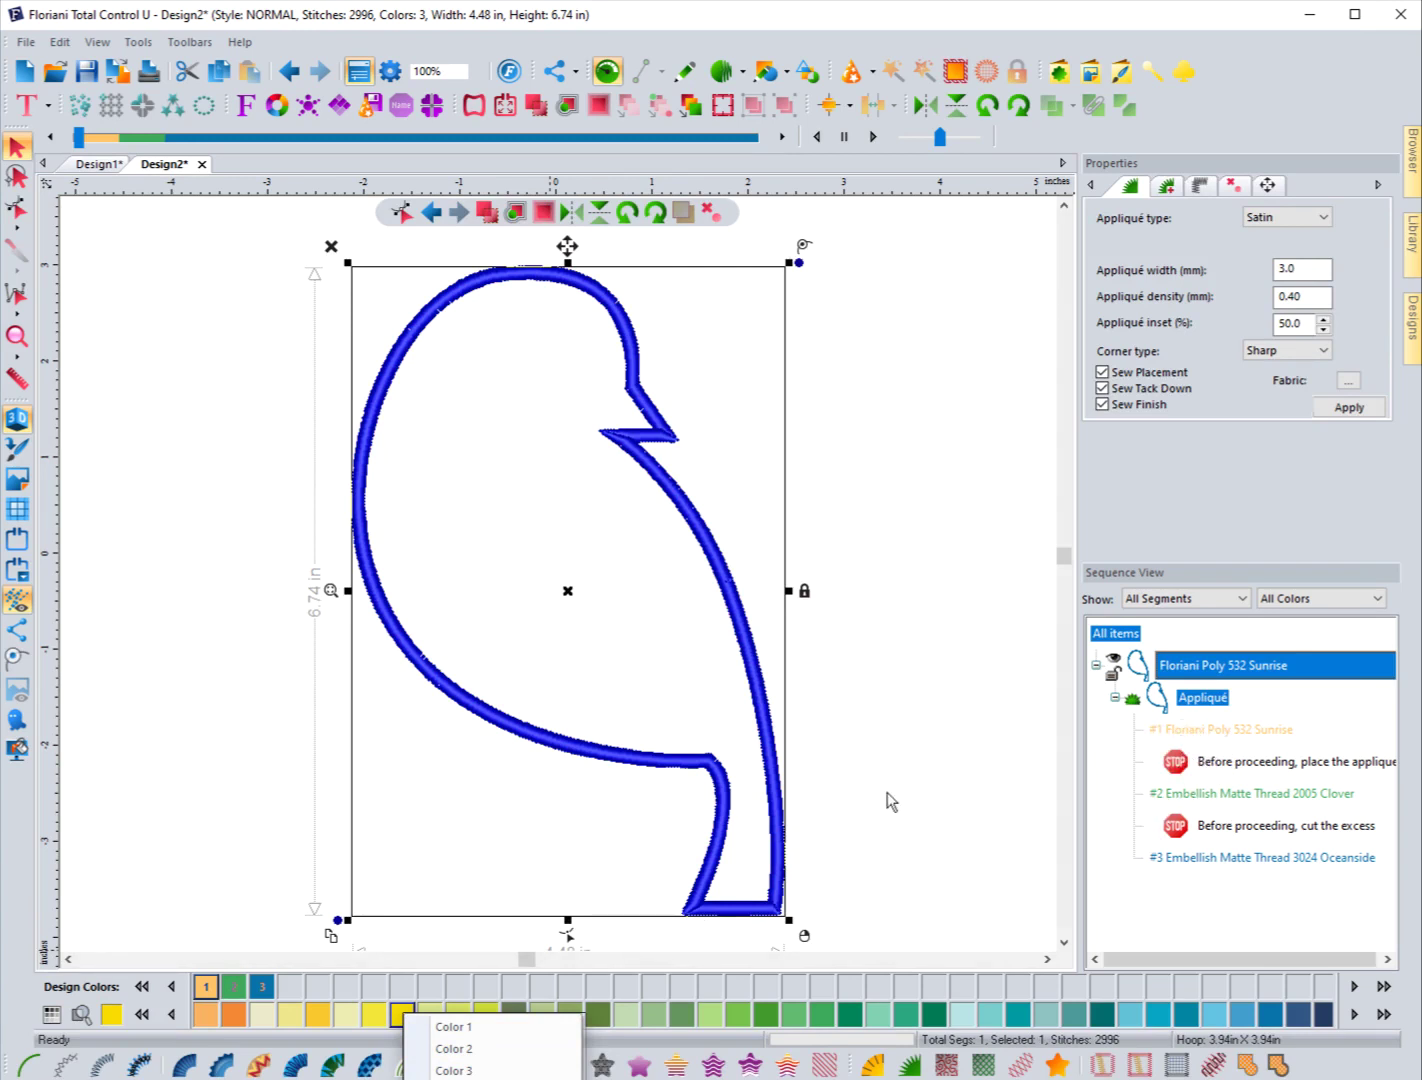
click(447, 1052)
click(942, 757)
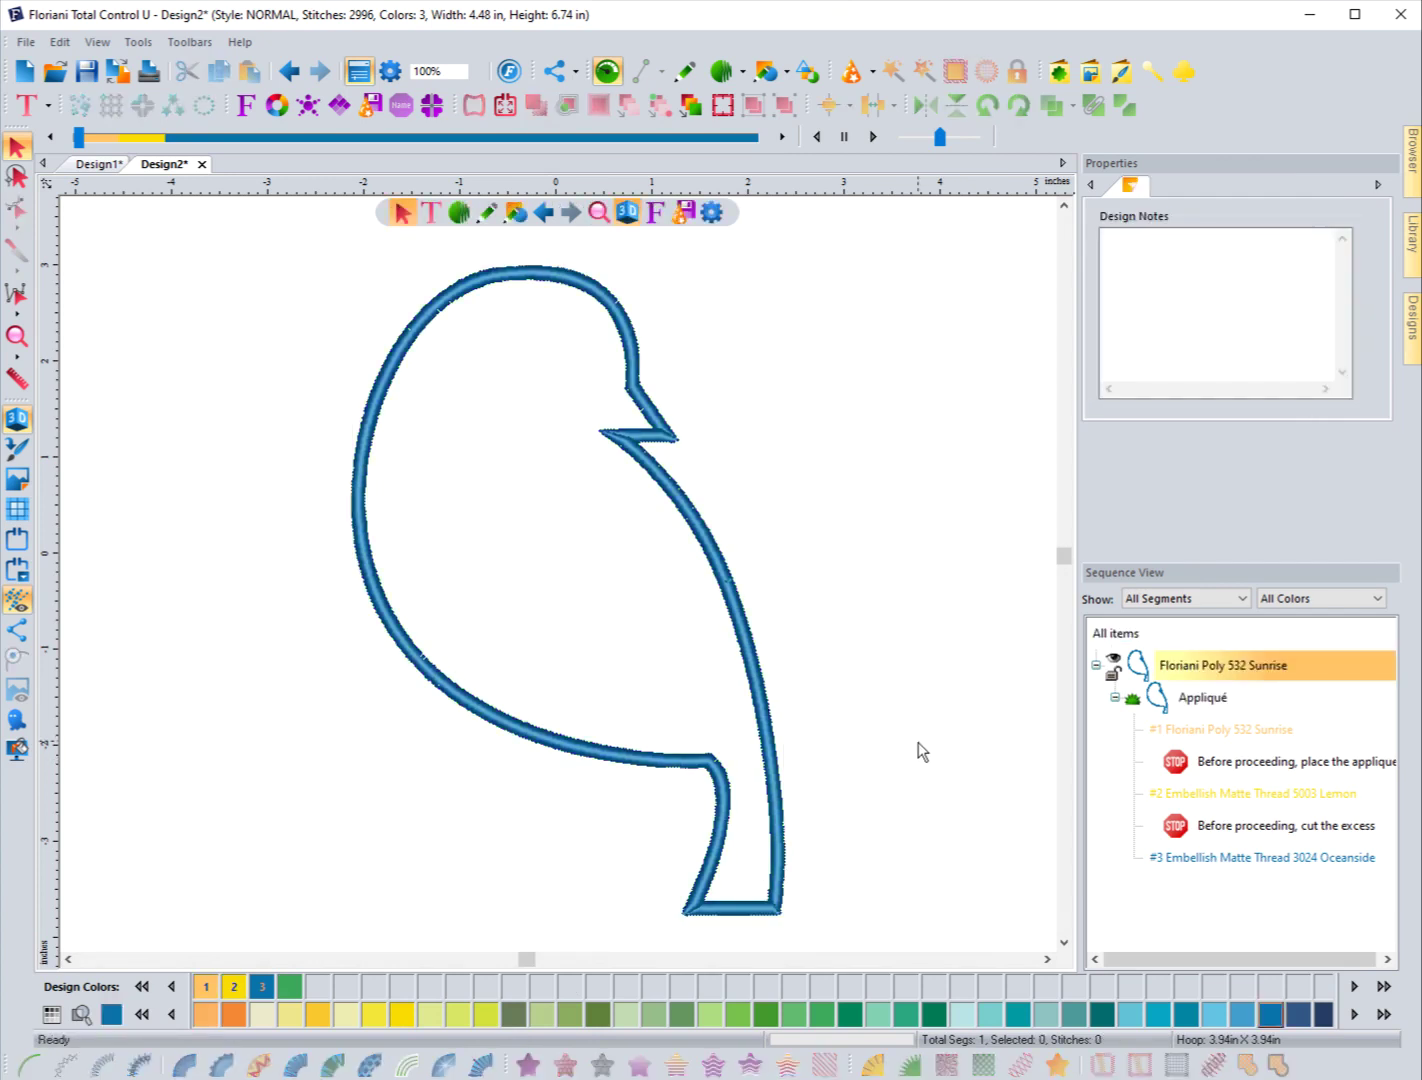
Switch the thread chart to Floriani Poly
click(53, 1016)
click(51, 1018)
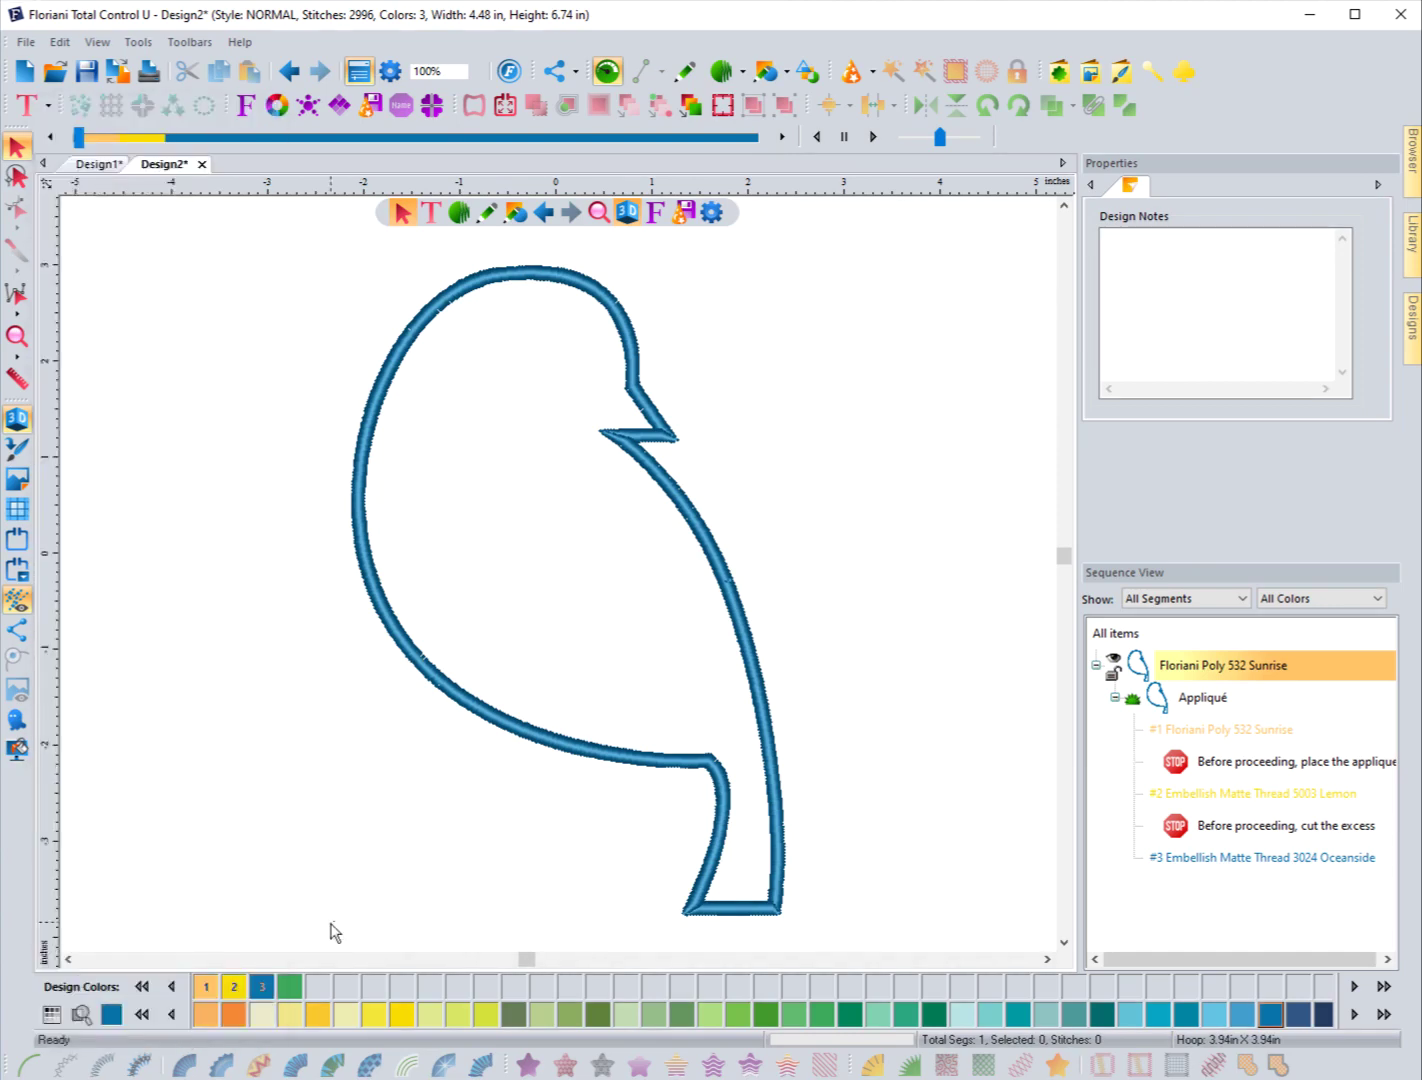
click(51, 1018)
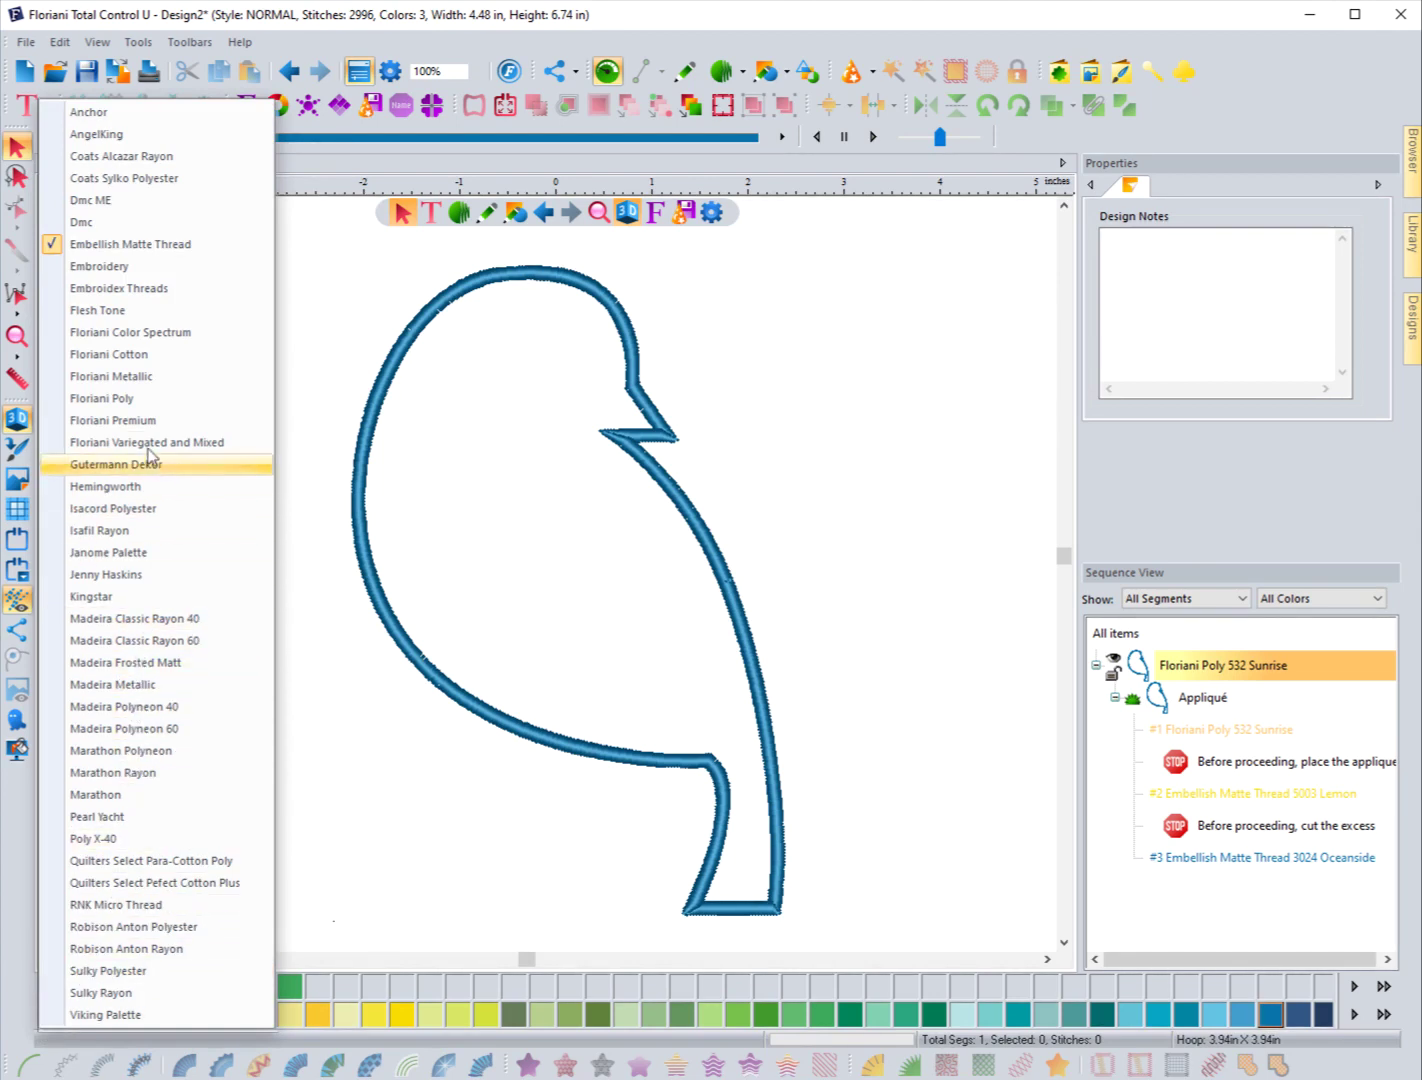
click(131, 399)
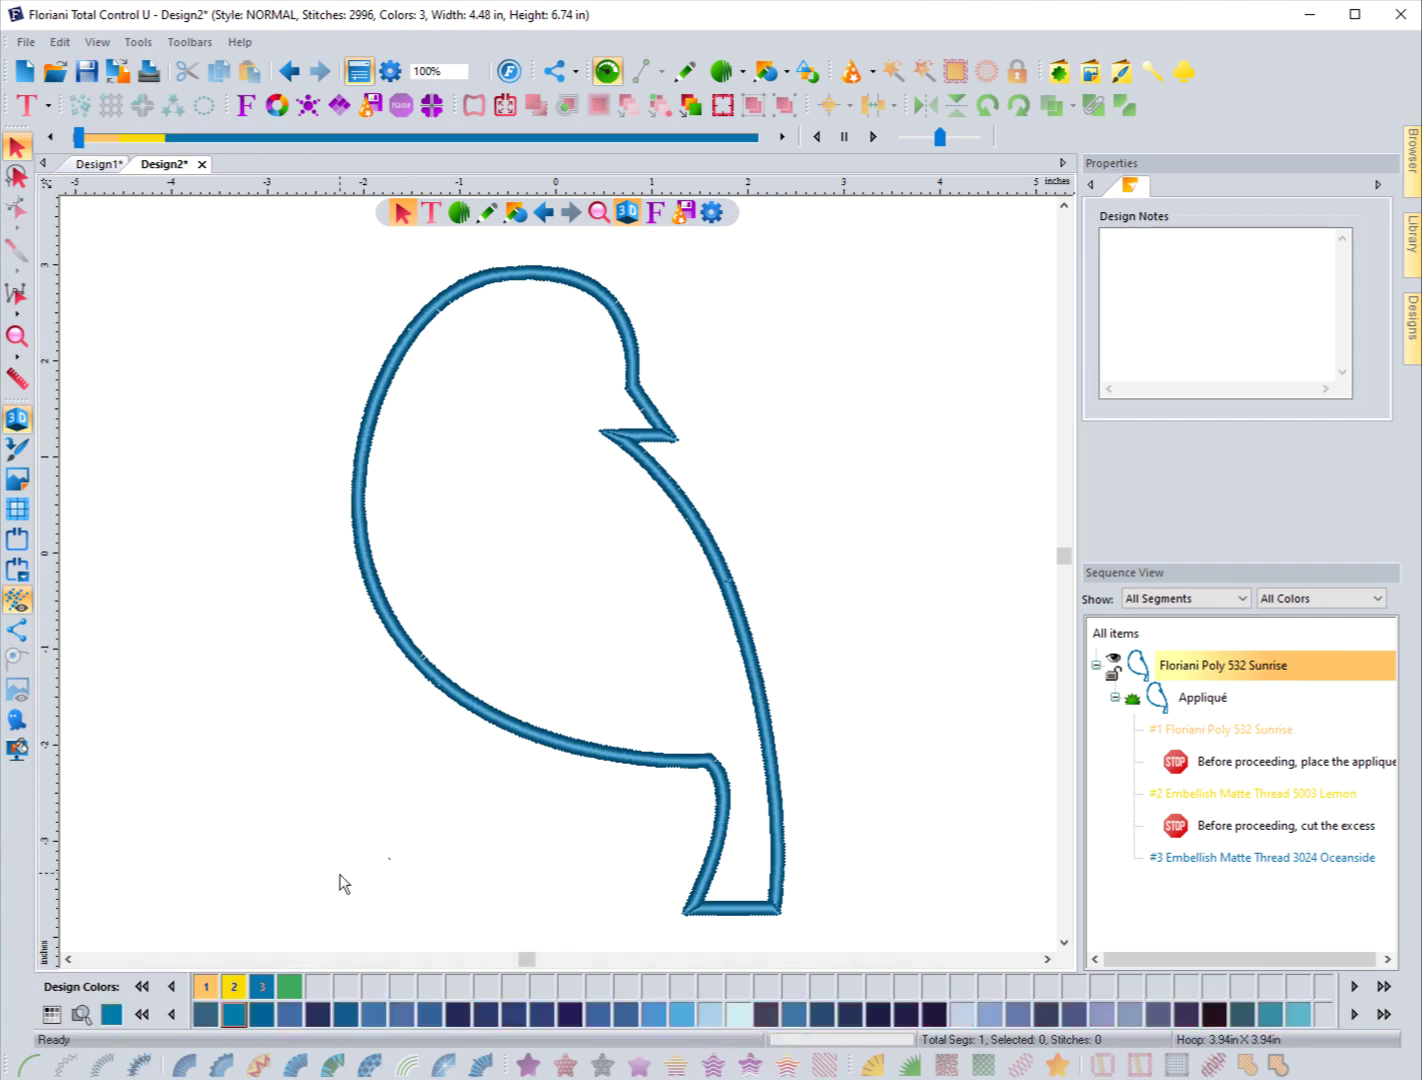
click(438, 694)
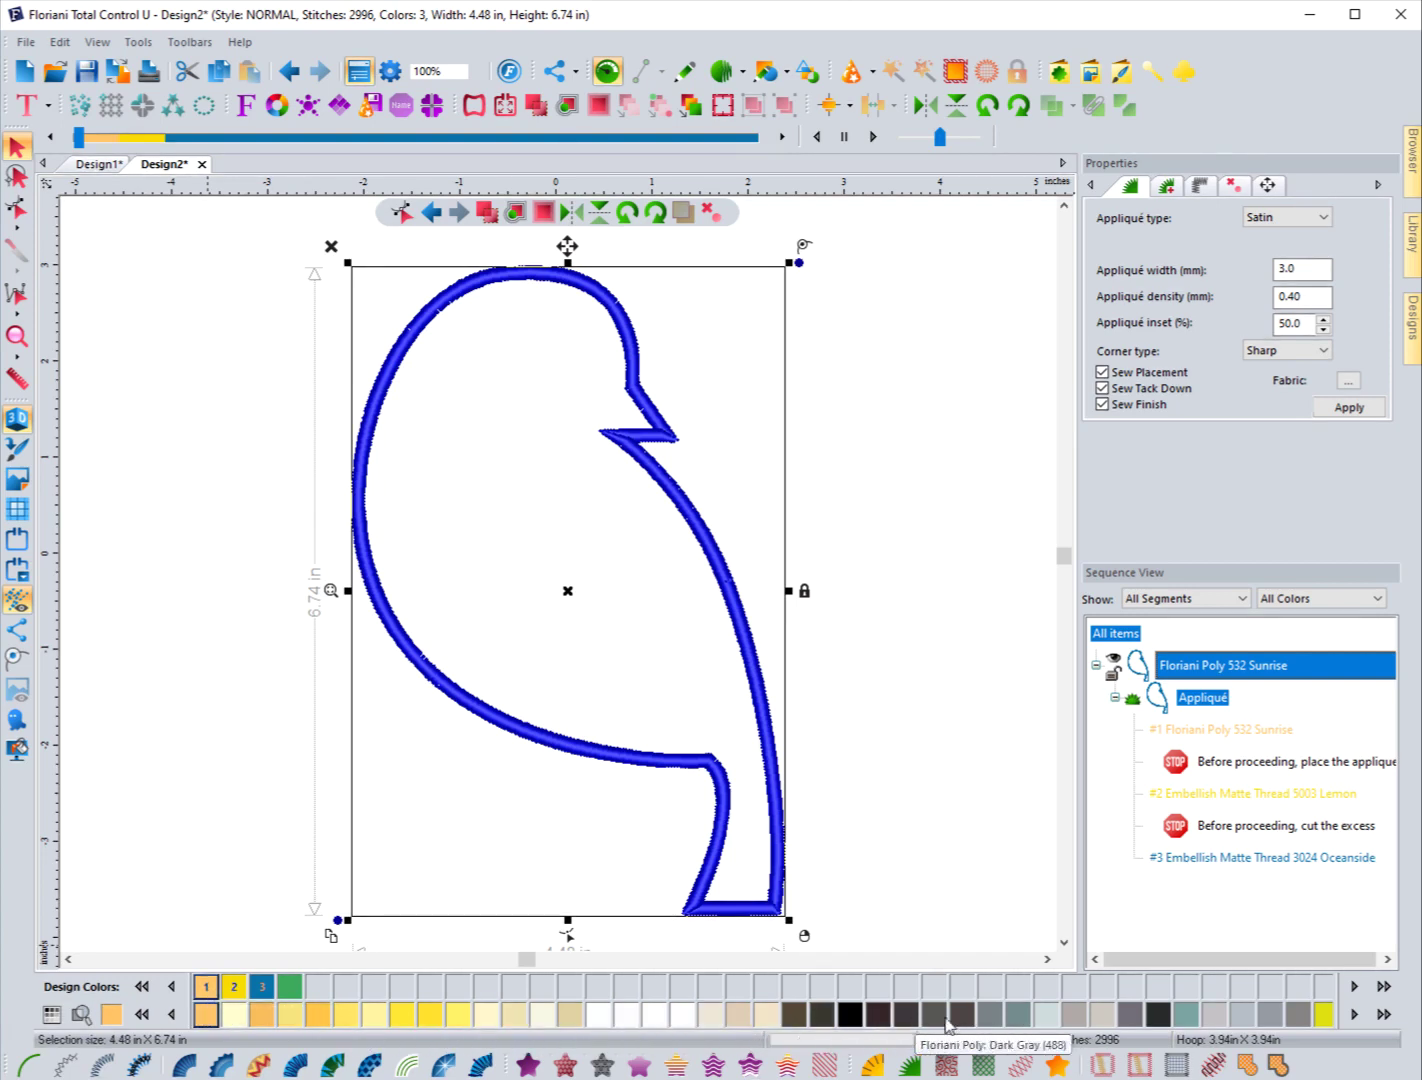
click(224, 836)
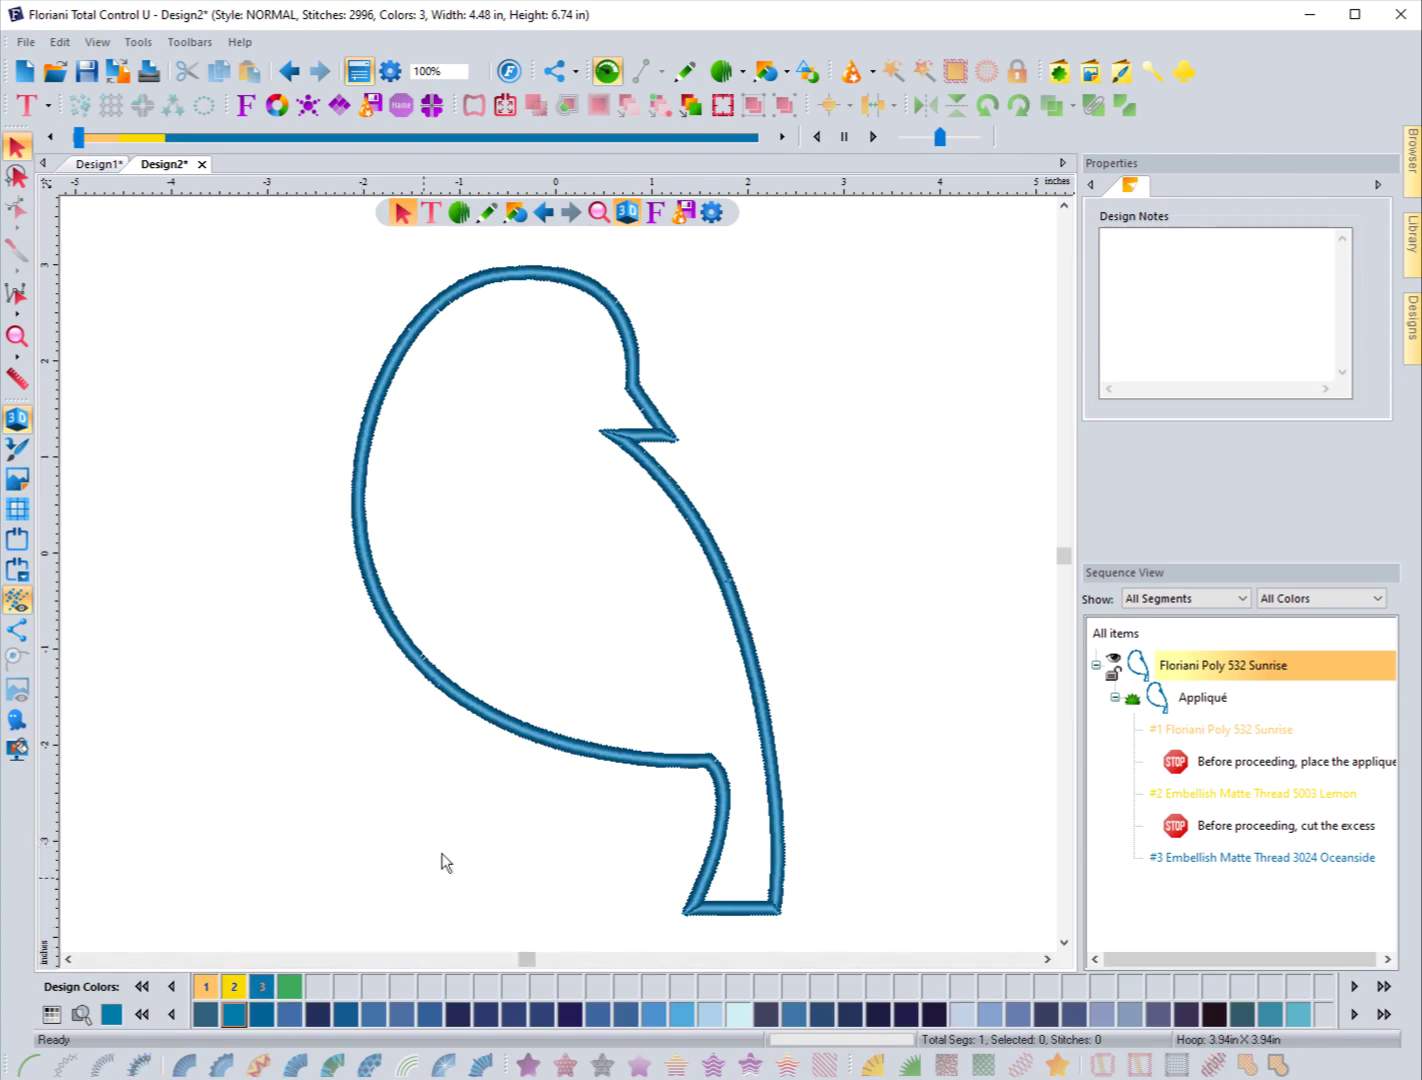
click(513, 747)
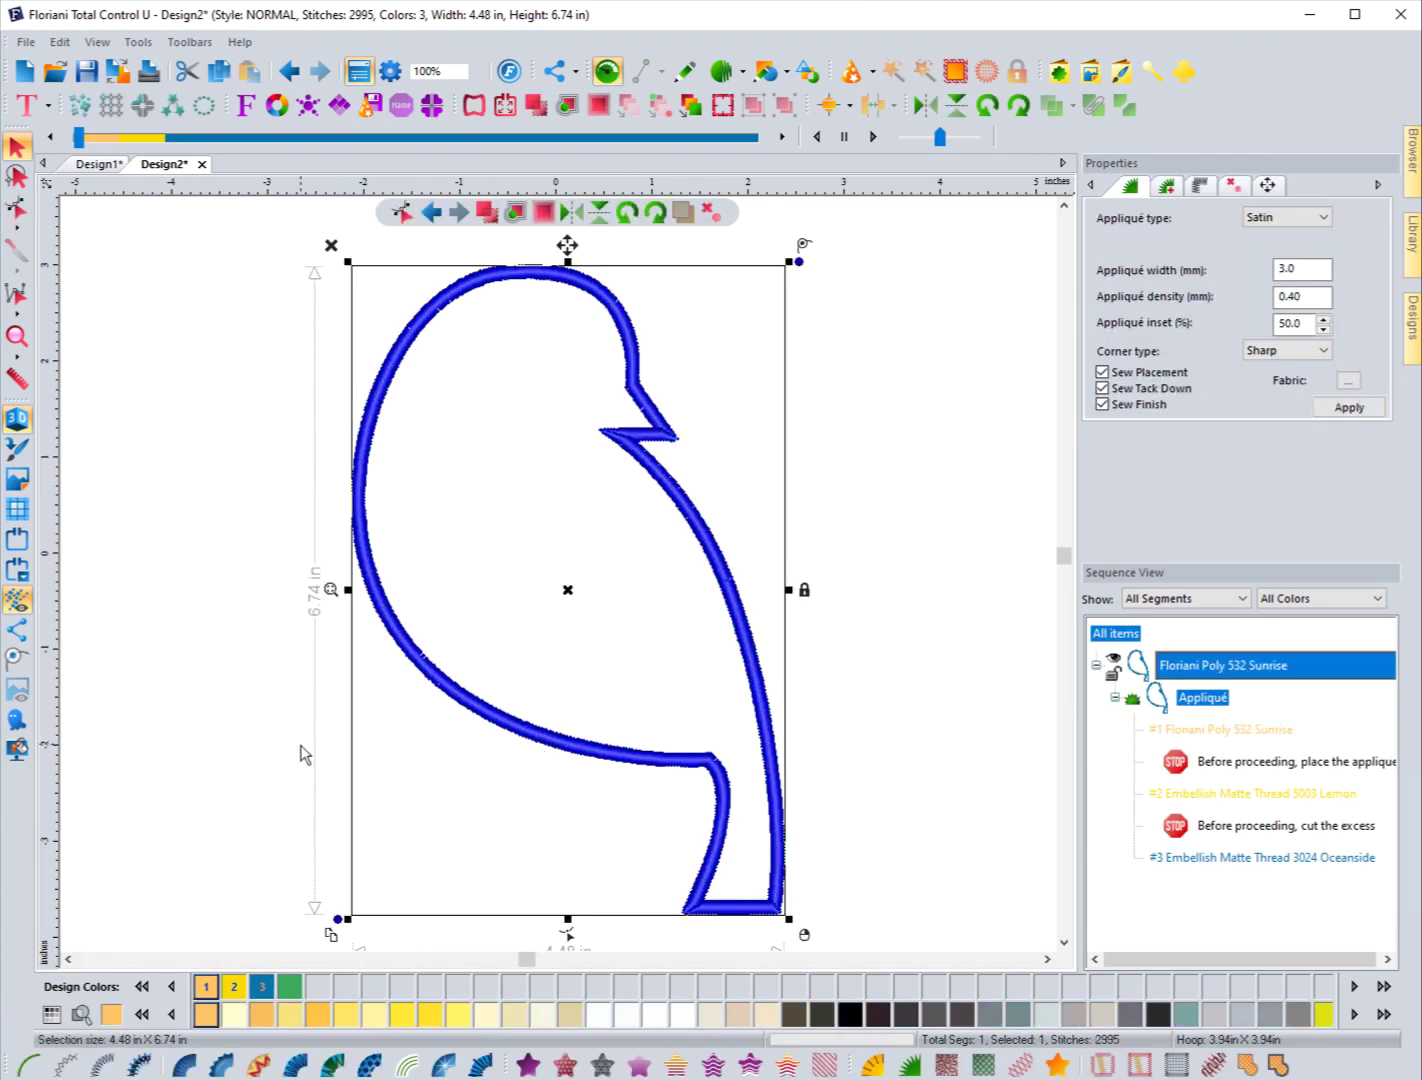
click(302, 752)
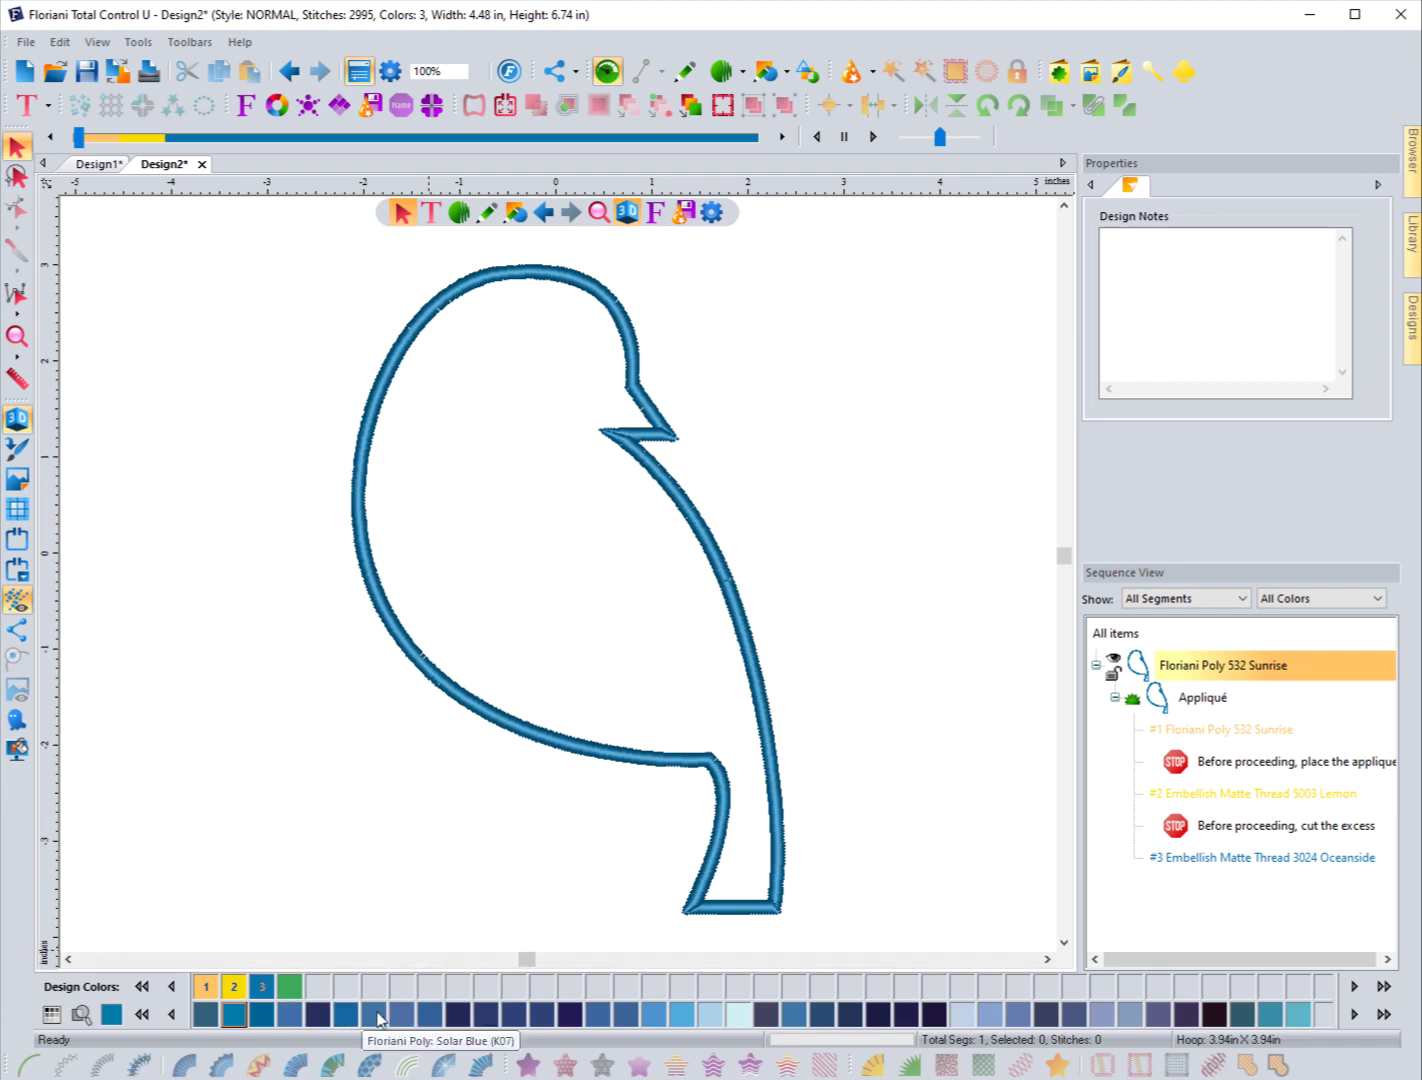
Add Pastel Blue (362) and a second light blue to the design palette
right_click(682, 1016)
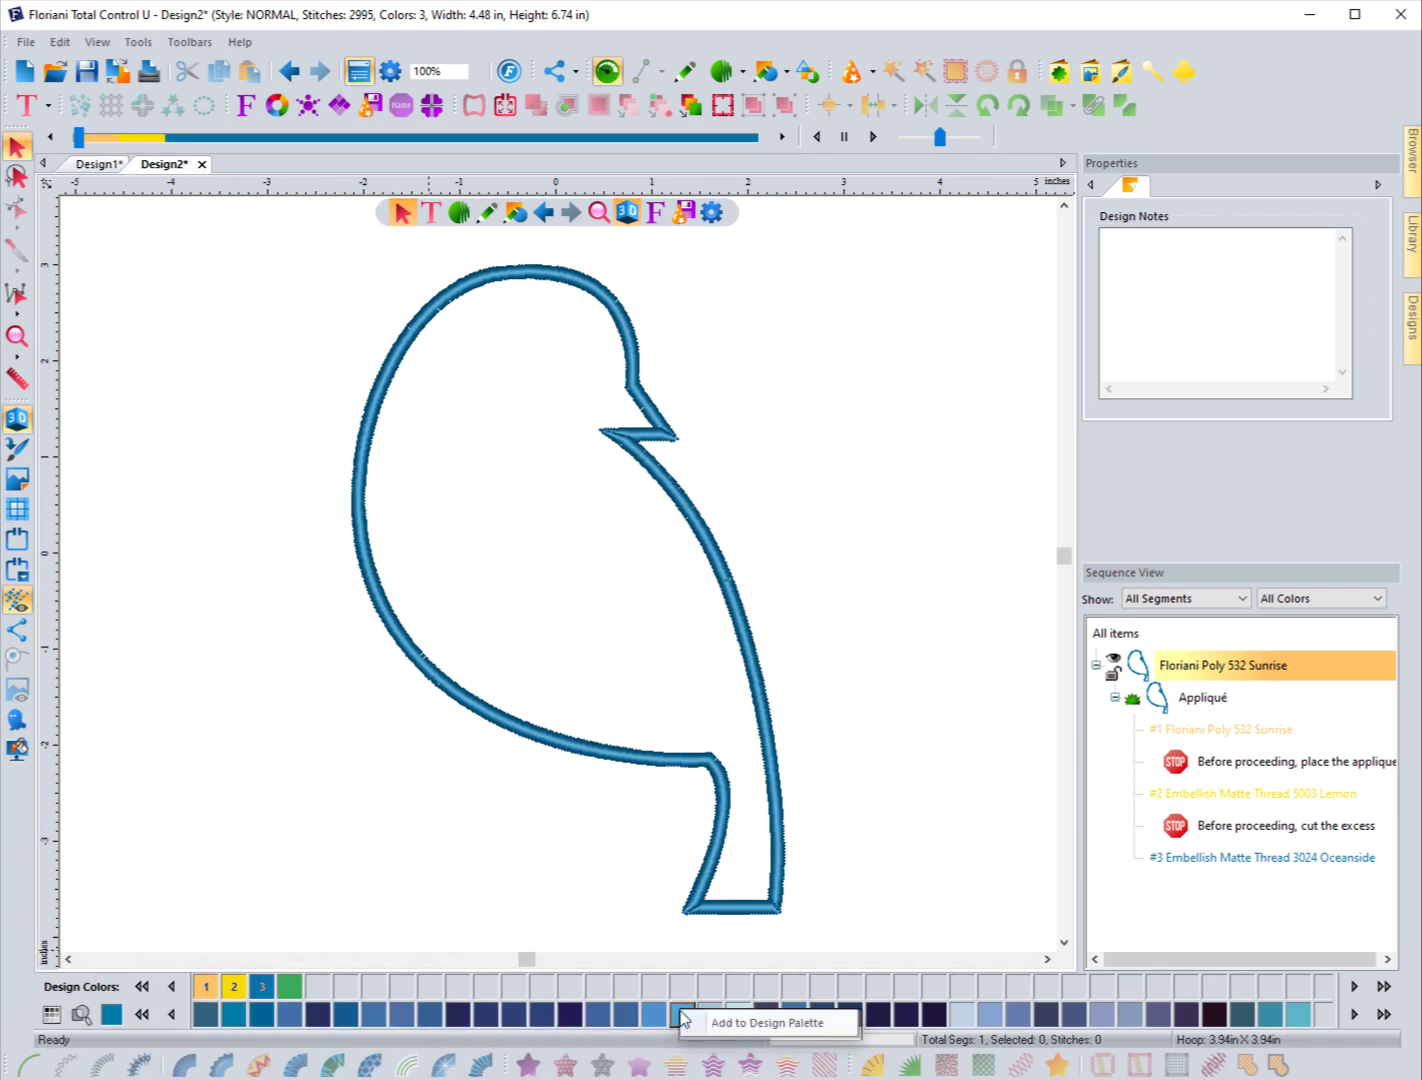
click(743, 1023)
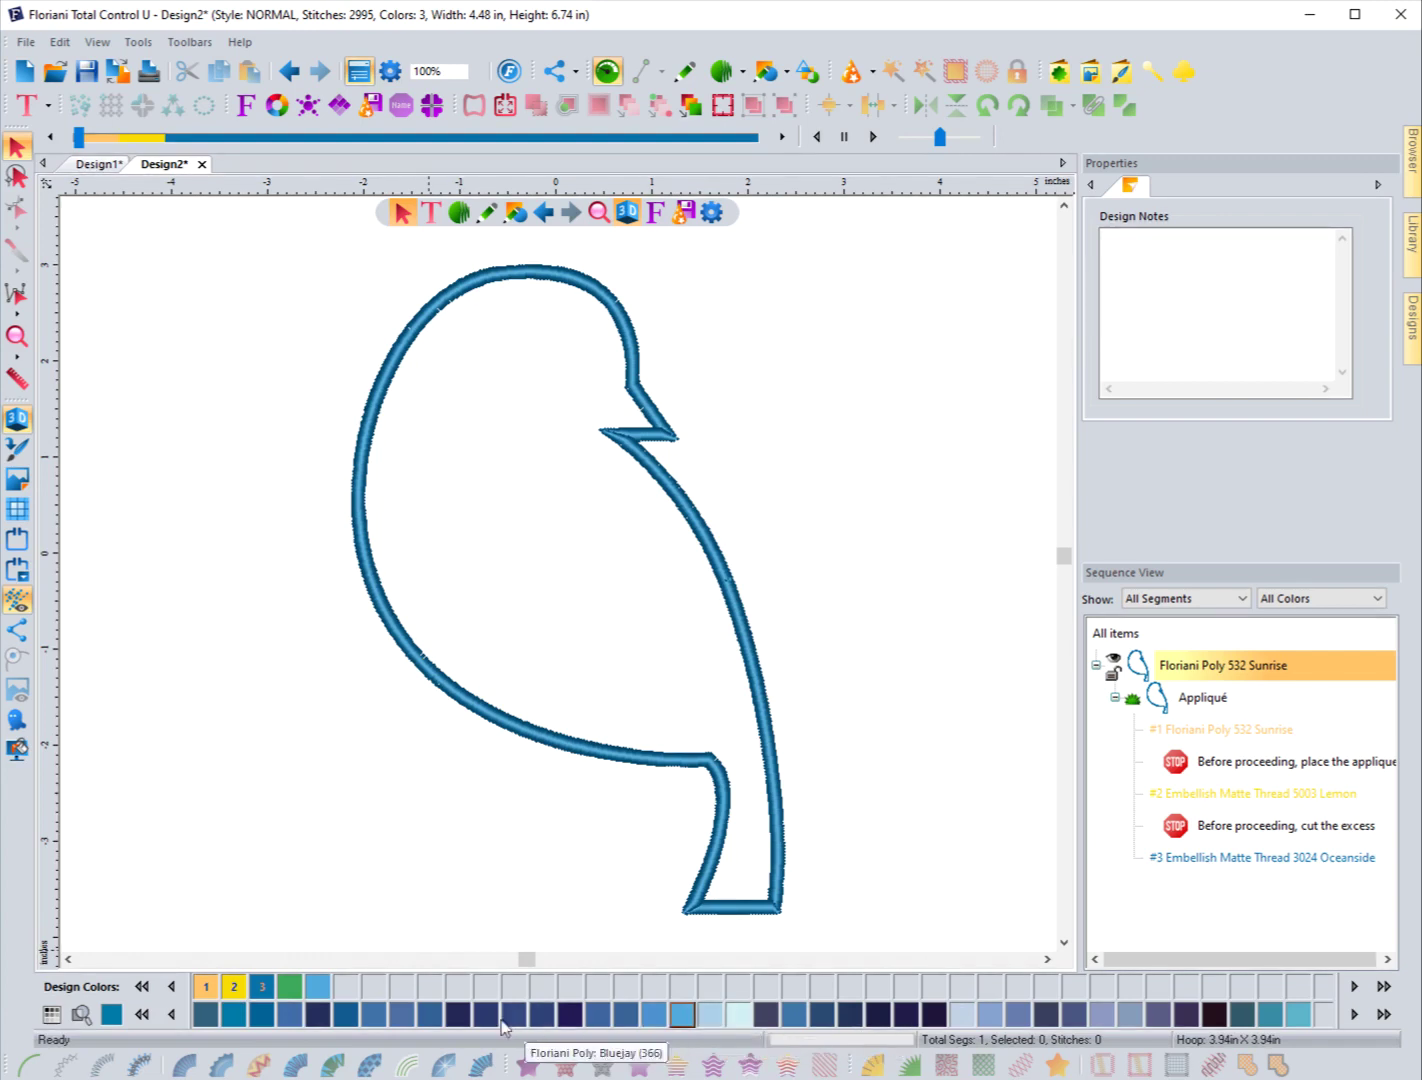
right_click(738, 1016)
click(790, 1030)
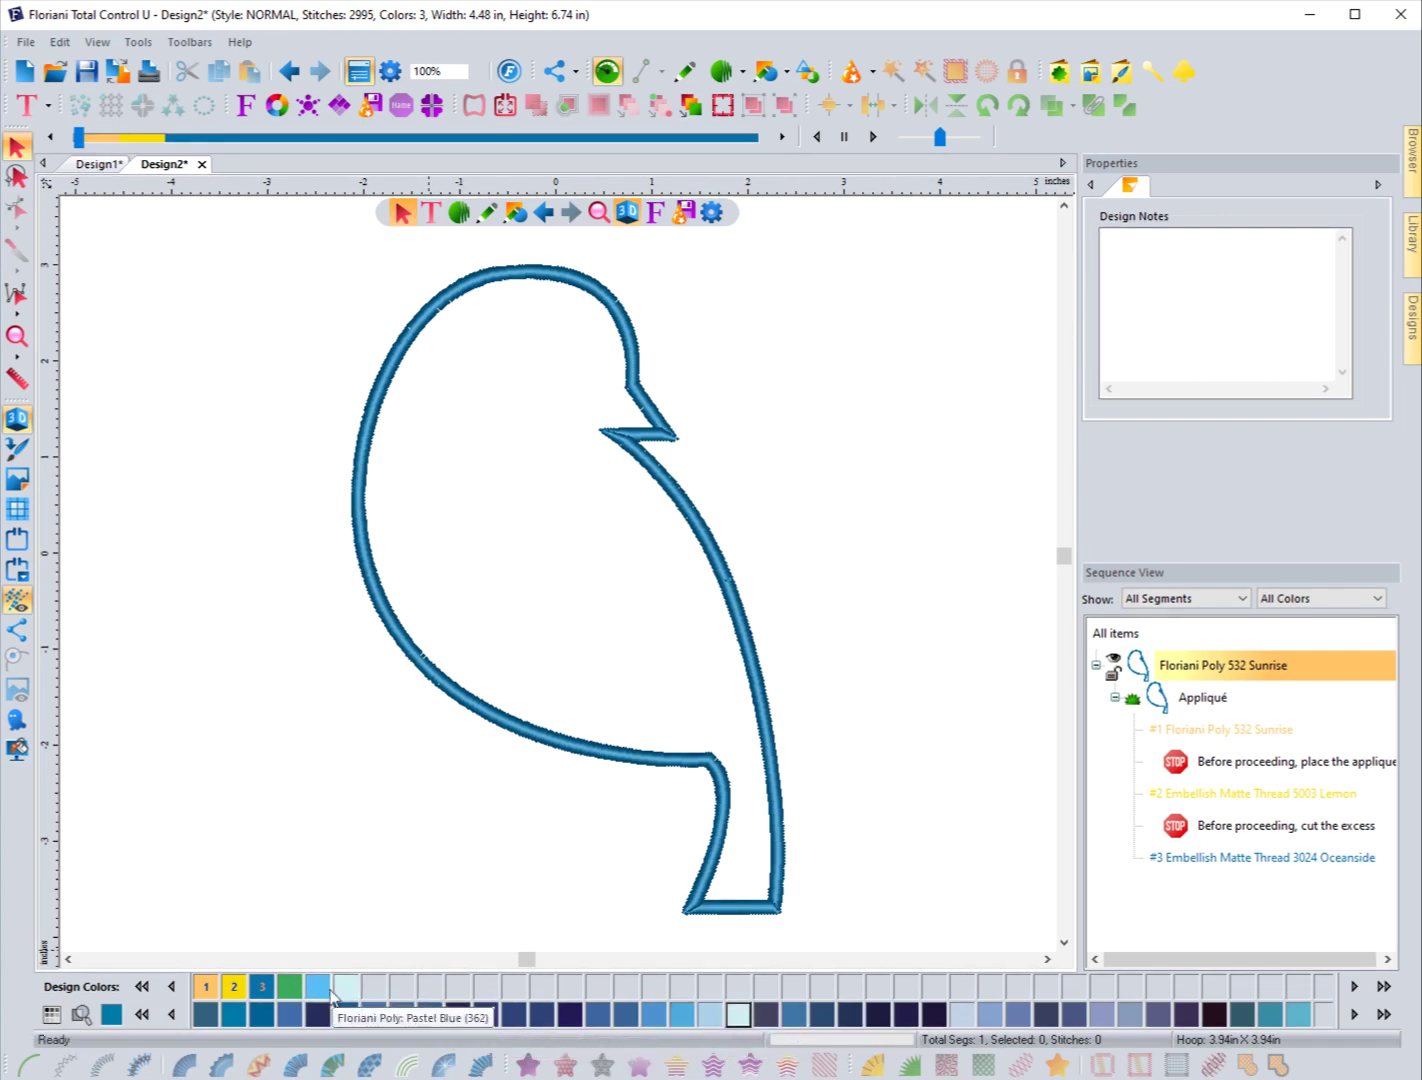